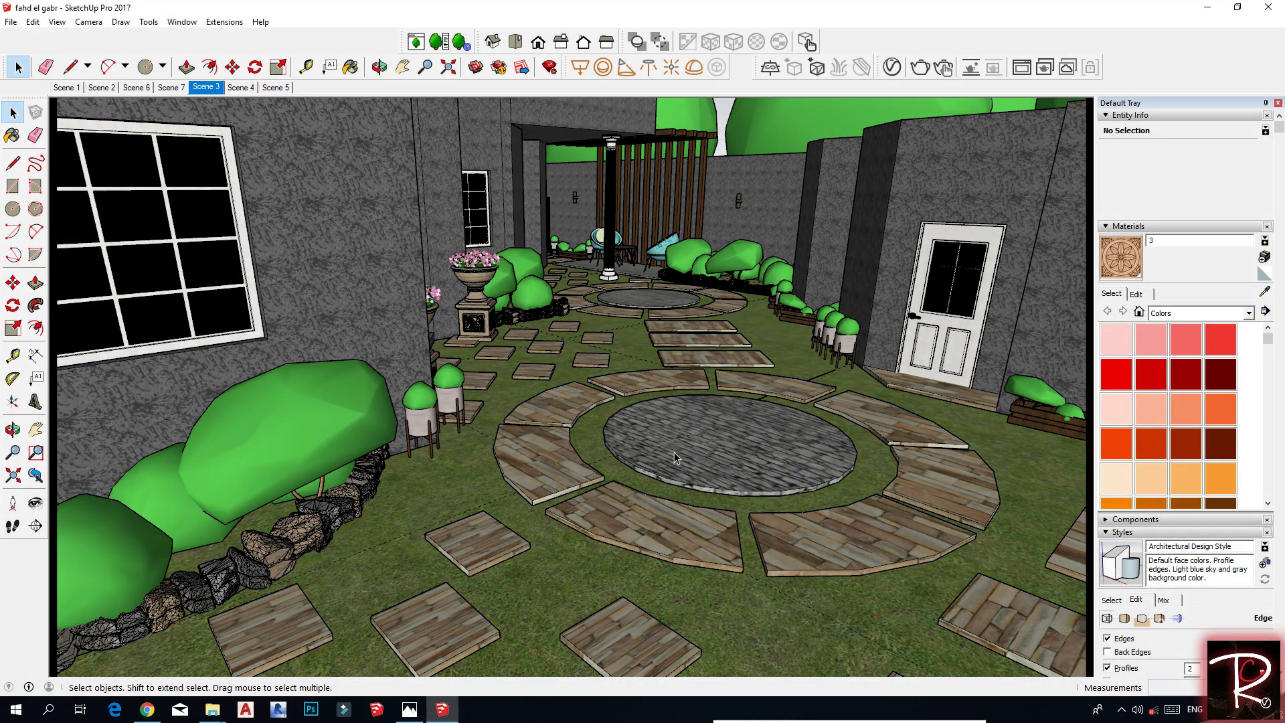
Review the reference photos of the existing site against the garden scenes of the model
{"action": "left_click", "coordinate": [410, 709]}
{"action": "left_click", "coordinate": [410, 709]}
{"action": "left_click", "coordinate": [410, 709]}
{"action": "left_click", "coordinate": [410, 709]}
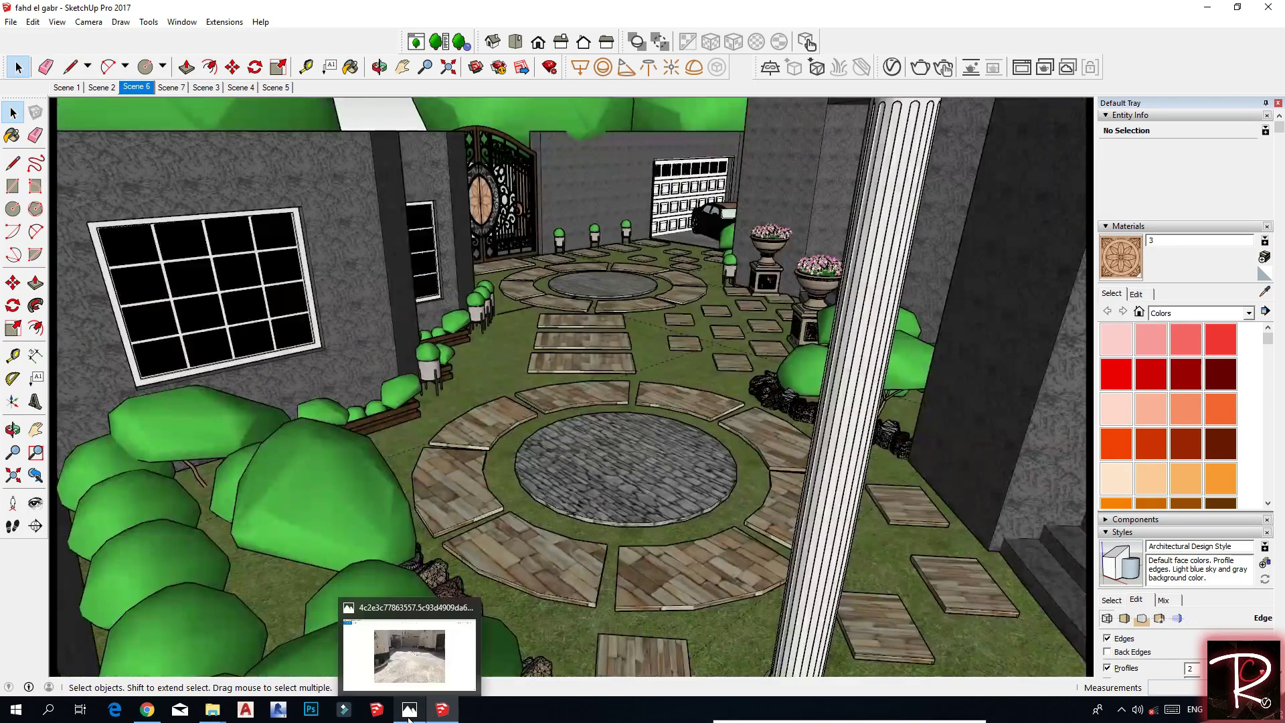
{"action": "left_click", "coordinate": [409, 710]}
{"action": "left_click", "coordinate": [410, 709]}
{"action": "left_click", "coordinate": [409, 710]}
{"action": "left_click", "coordinate": [409, 718]}
{"action": "left_click", "coordinate": [409, 718]}
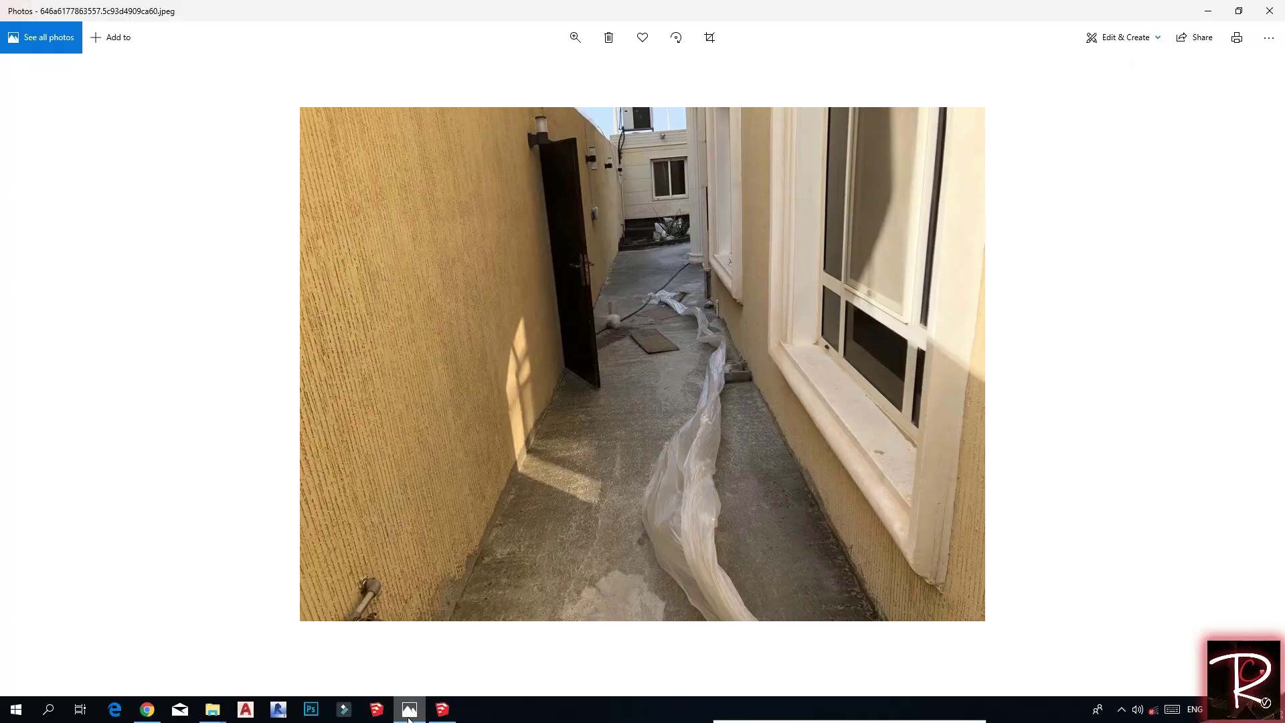
{"action": "left_click", "coordinate": [409, 719]}
Show Scene 1 and compare it with the reference photo of the side passage
{"action": "left_click", "coordinate": [74, 91]}
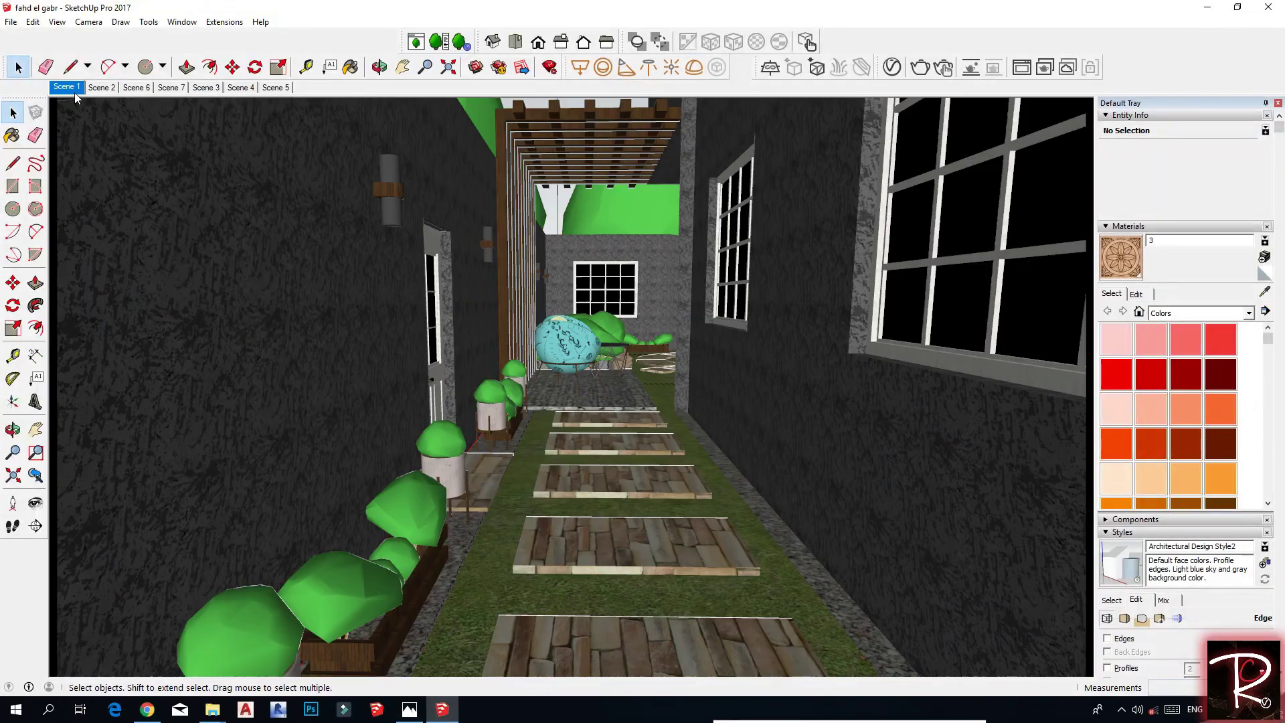
{"action": "left_click", "coordinate": [411, 713]}
{"action": "left_click", "coordinate": [412, 715]}
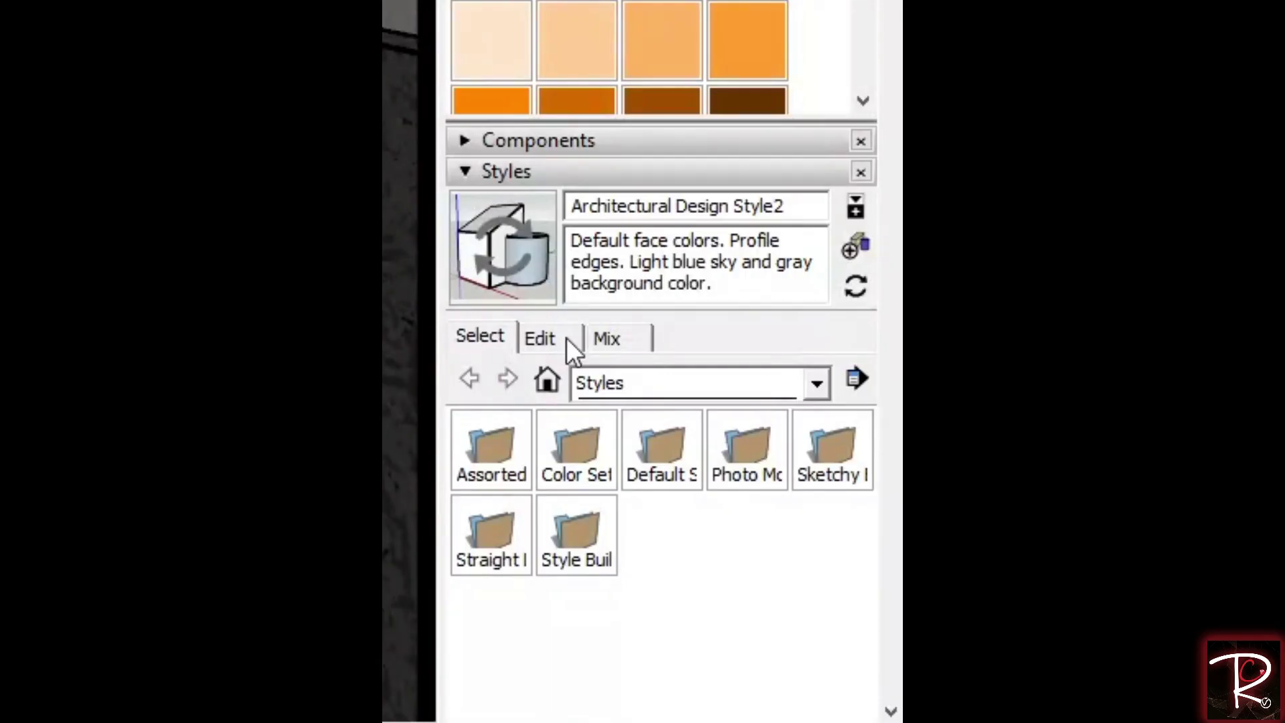
Turn off edges and profiles in the edge settings of the Architectural Design Style2 style
{"action": "left_click", "coordinate": [1137, 601]}
{"action": "left_click", "coordinate": [473, 534]}
{"action": "left_click", "coordinate": [474, 509]}
{"action": "left_click", "coordinate": [472, 430]}
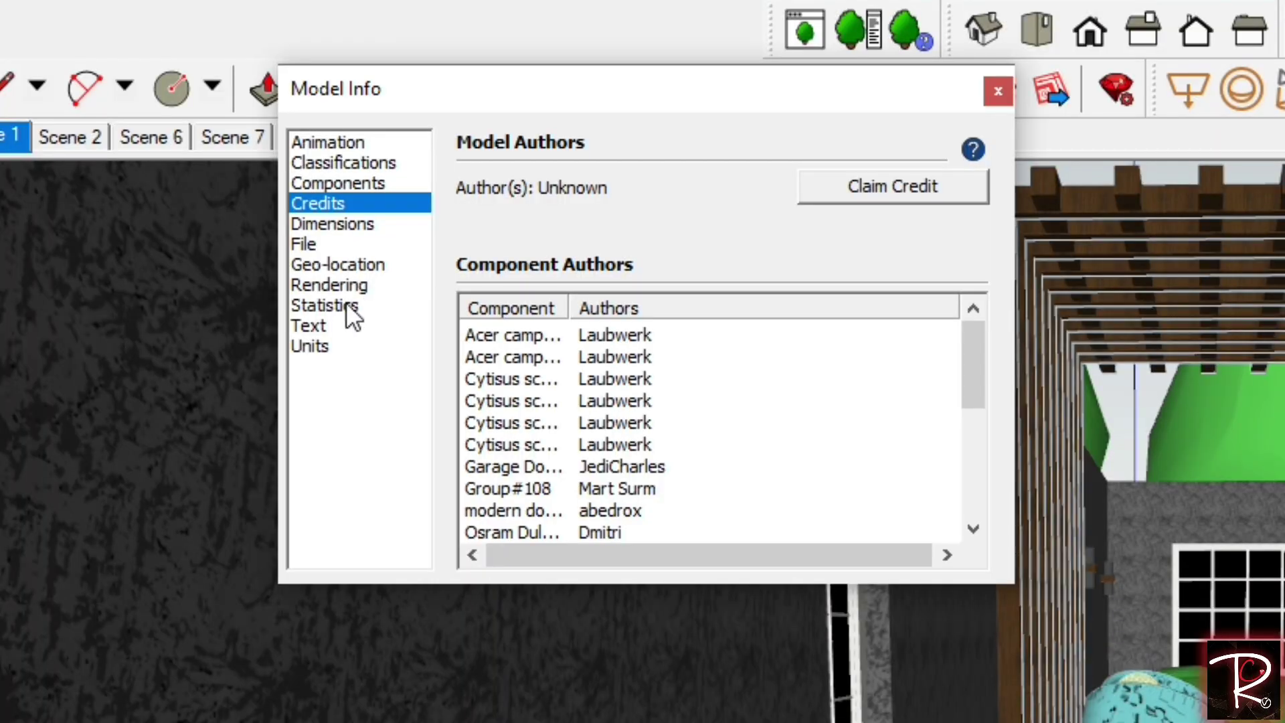
Purge unused items from the entire model and run Fix Problems in the model statistics
{"action": "left_click", "coordinate": [219, 160]}
{"action": "left_click", "coordinate": [644, 543]}
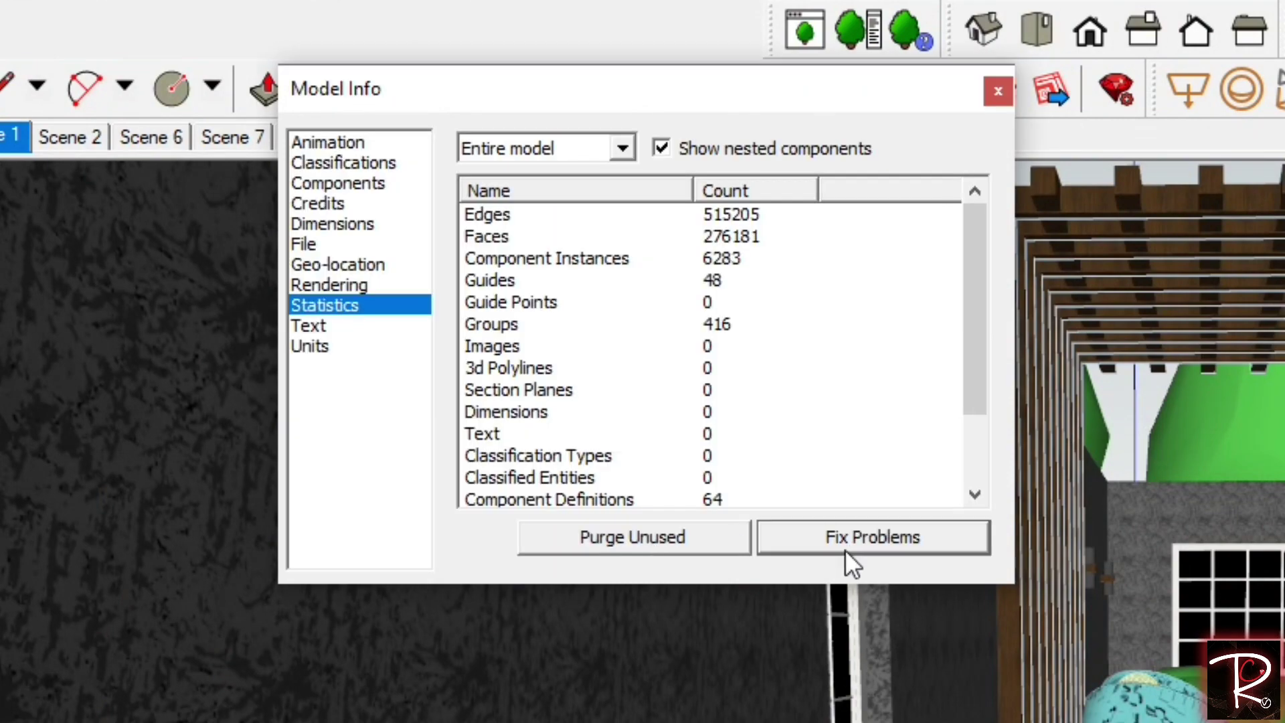
{"action": "left_click", "coordinate": [909, 540]}
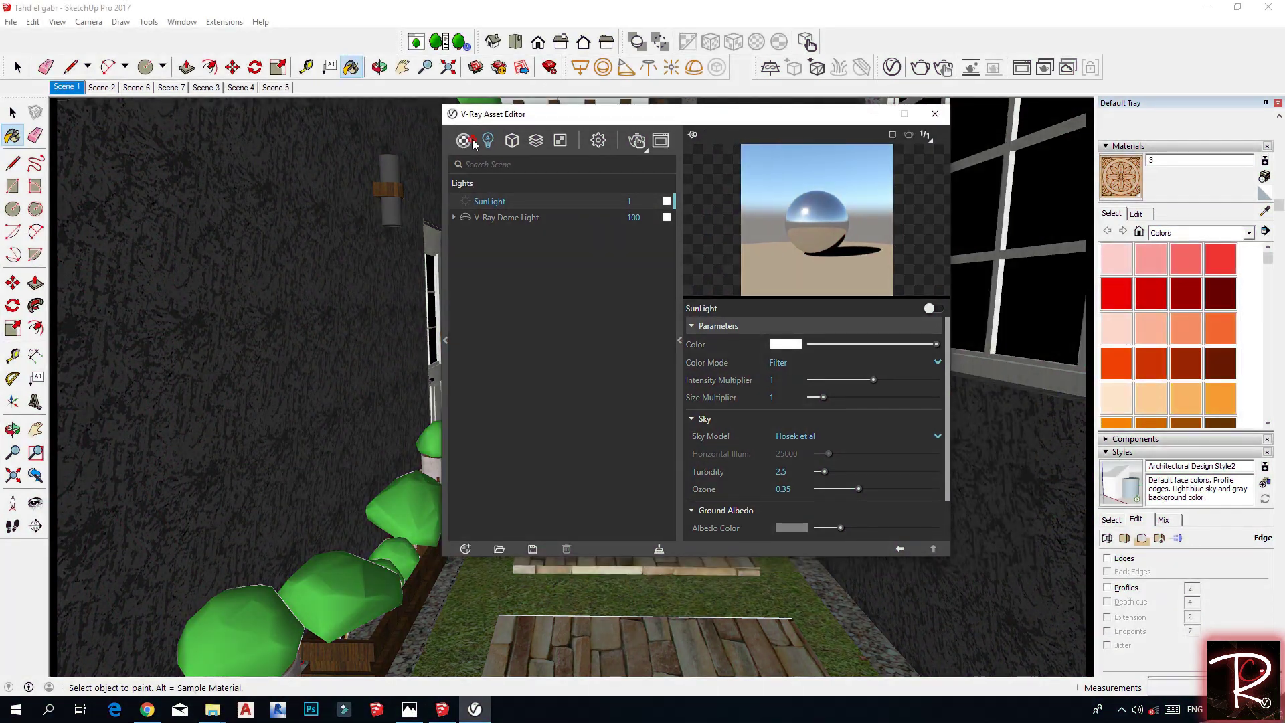
Show the V-Ray material list with its library and sample the stucco material from the passage wall
{"action": "left_click", "coordinate": [471, 141]}
{"action": "left_click", "coordinate": [446, 342]}
{"action": "mouse_move", "coordinate": [552, 117]}
{"action": "left_mouse_down"}
{"action": "mouse_move", "coordinate": [593, 406]}
{"action": "mouse_move", "coordinate": [641, 559]}
{"action": "left_mouse_up"}
{"action": "left_click", "coordinate": [786, 373], "text": "alt"}
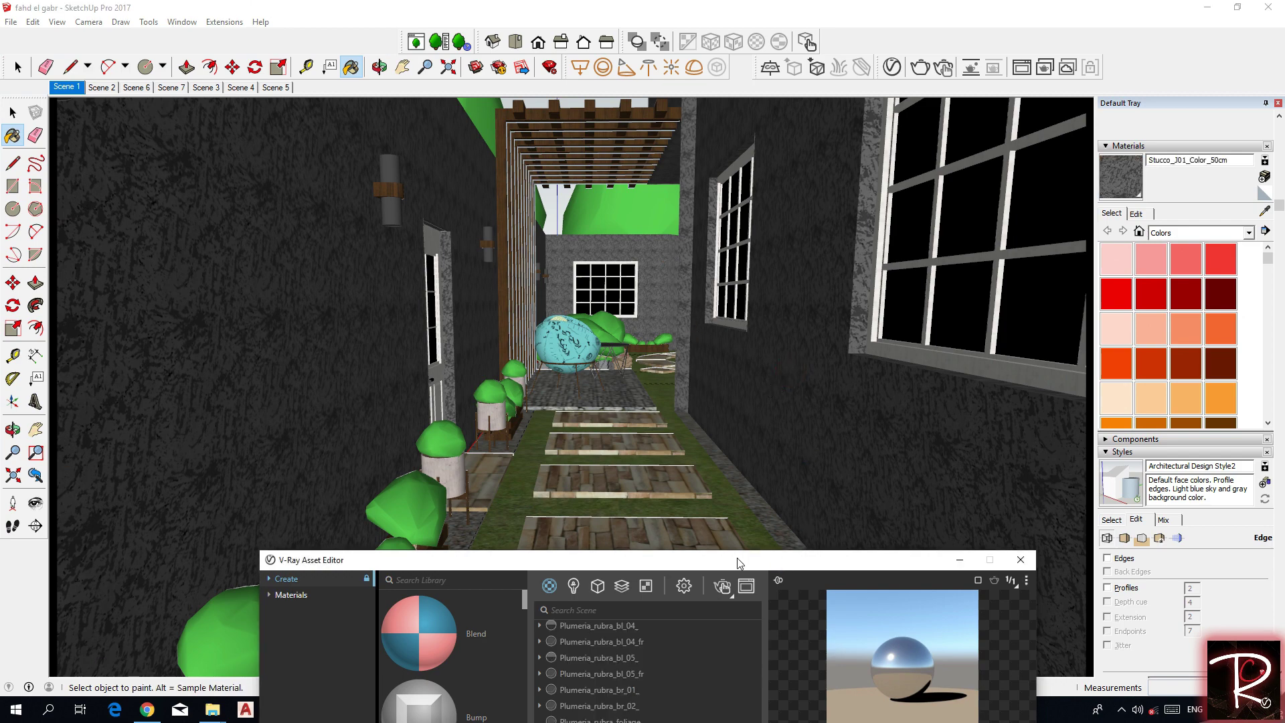
{"action": "left_click_drag", "start_coordinate": [709, 566], "coordinate": [471, 158]}
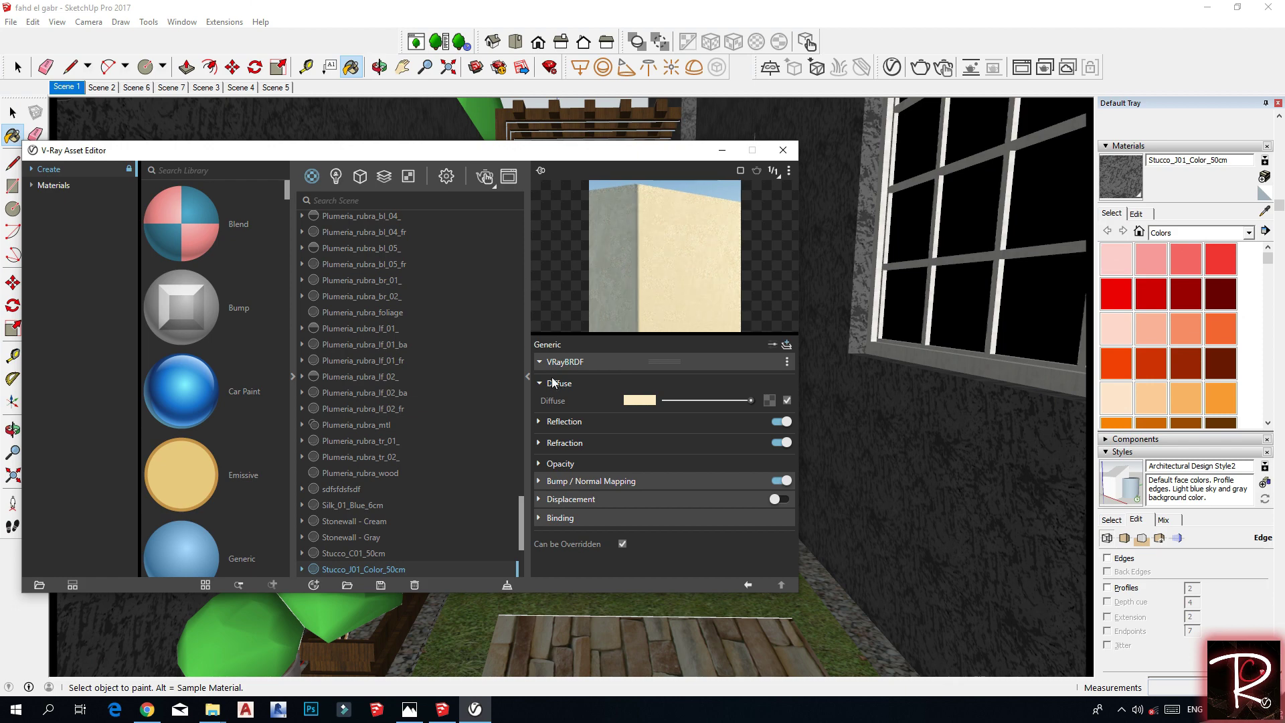
Examine the reflection and bump settings of the wall's stucco material in V-Ray
{"action": "left_click", "coordinate": [564, 422]}
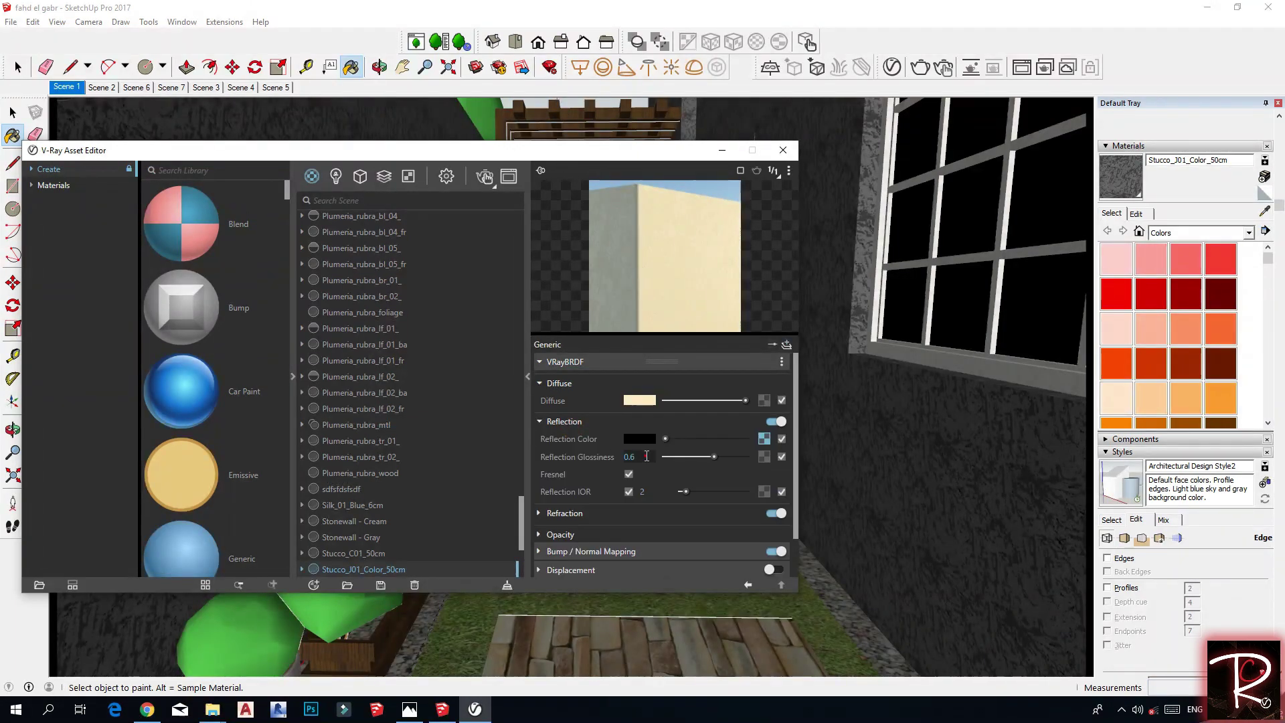
{"action": "scroll", "coordinate": [585, 532], "scroll_direction": "down", "scroll_amount": 1}
{"action": "left_click", "coordinate": [581, 509]}
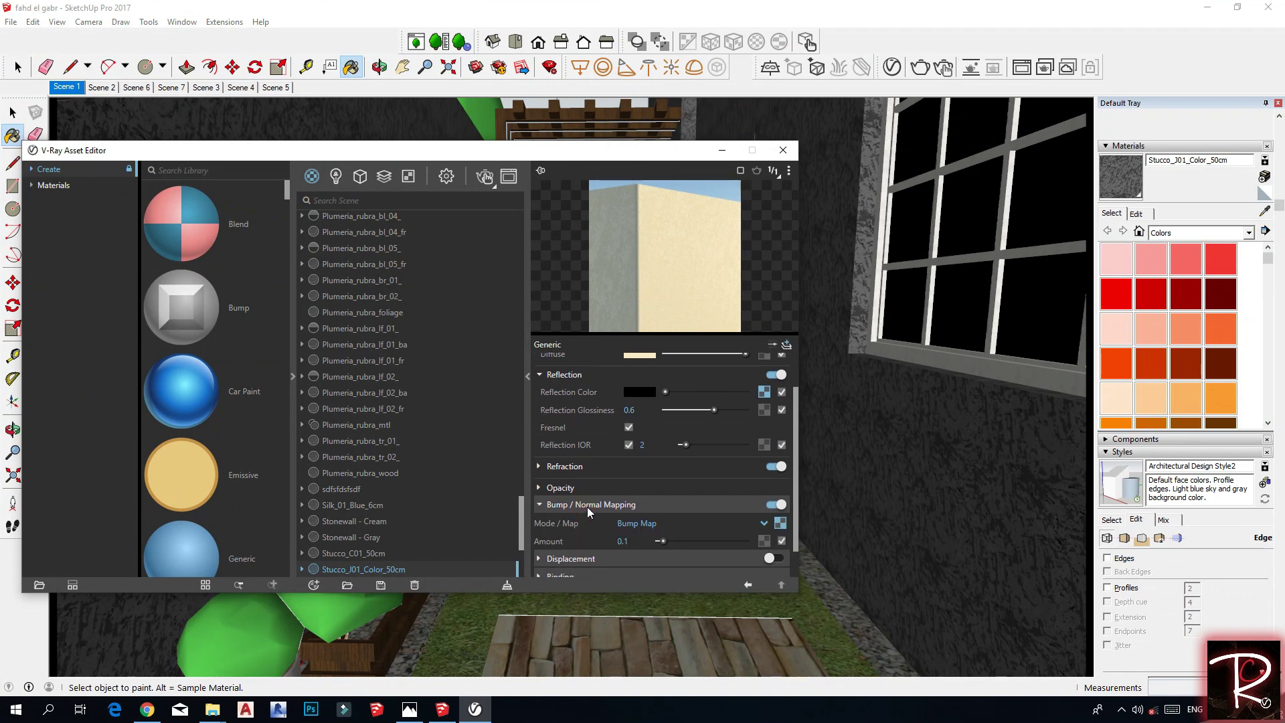
{"action": "scroll", "coordinate": [587, 508], "scroll_direction": "down", "scroll_amount": 1}
{"action": "left_click", "coordinate": [635, 509]}
{"action": "left_click_drag", "start_coordinate": [532, 153], "coordinate": [774, 180]}
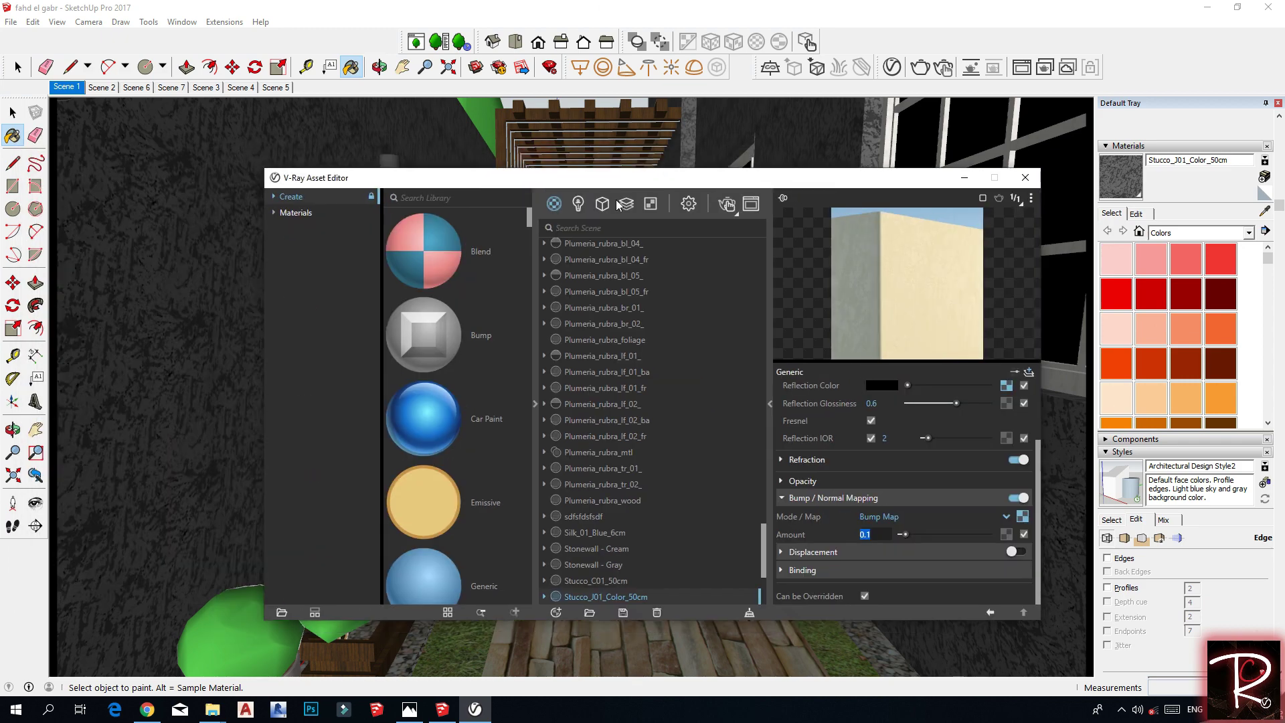
Browse the wall paint and wallpaper category of the V-Ray library for the Stucco J01 Color 50cm preset
{"action": "left_click", "coordinate": [277, 213]}
{"action": "scroll", "coordinate": [315, 576], "scroll_direction": "down", "scroll_amount": 5}
{"action": "left_click", "coordinate": [321, 580]}
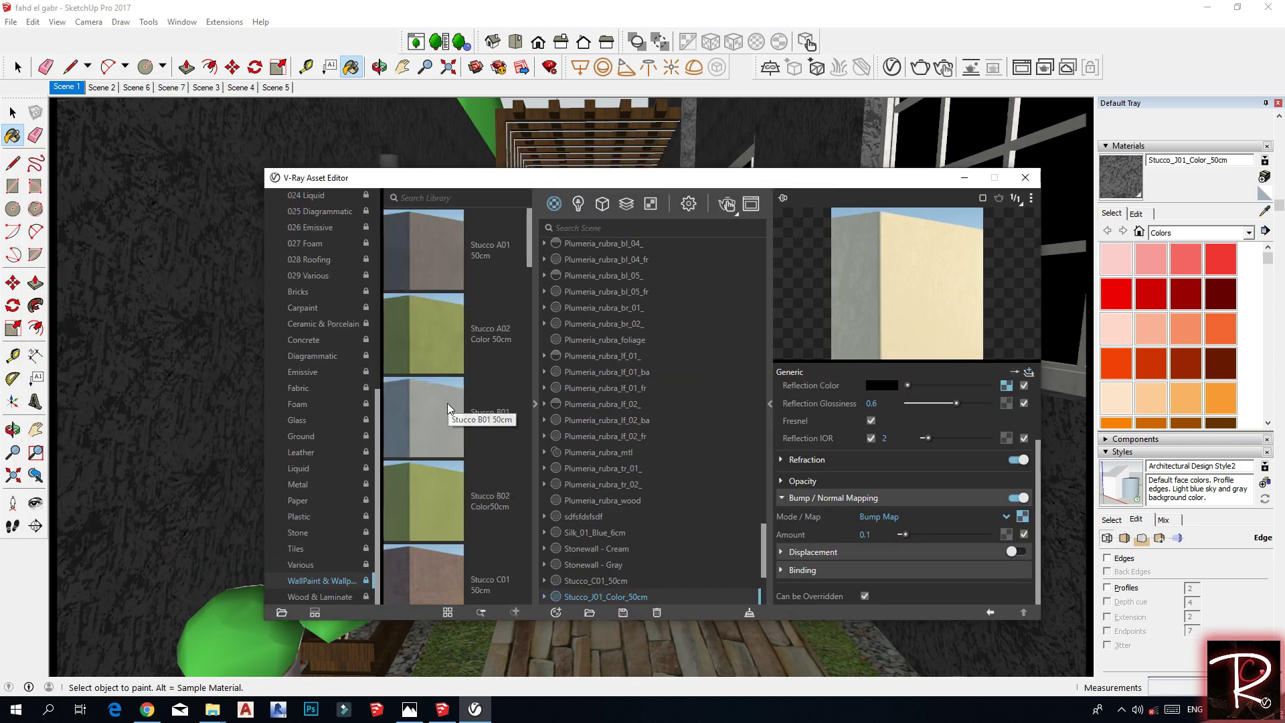
{"action": "scroll", "coordinate": [429, 470], "scroll_direction": "down", "scroll_amount": 6}
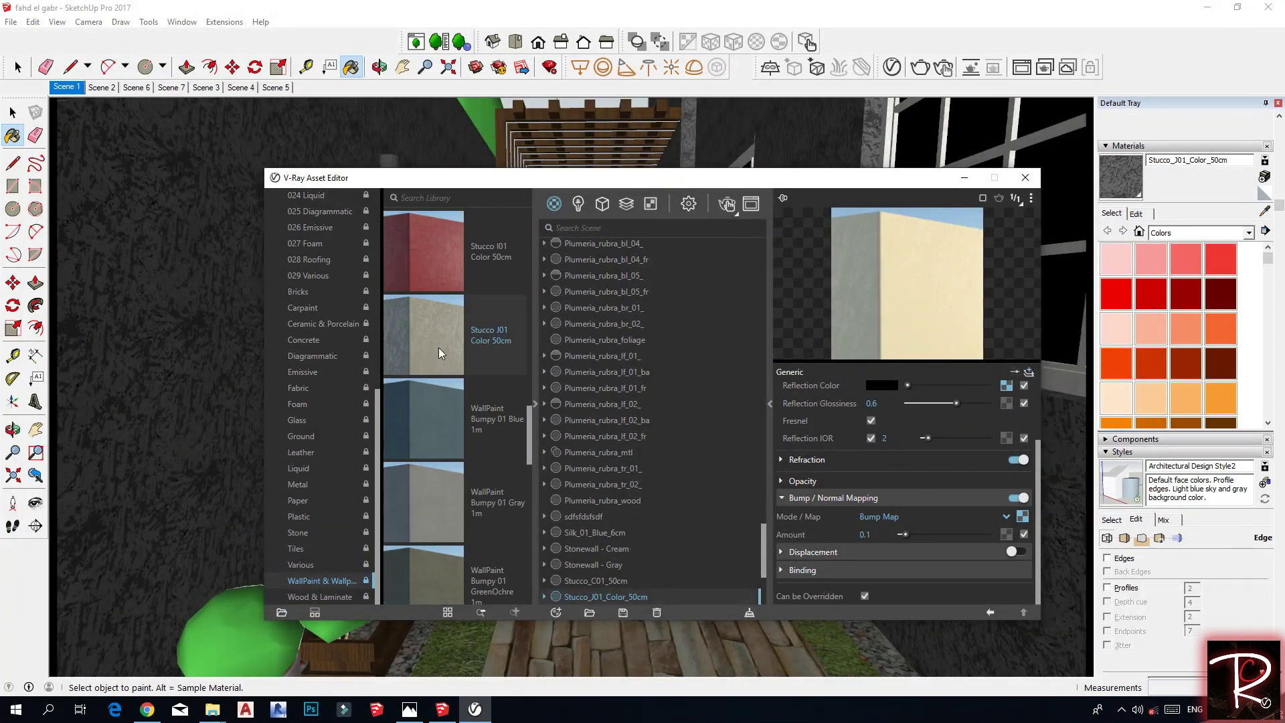
{"action": "scroll", "coordinate": [892, 440], "scroll_direction": "up", "scroll_amount": 3}
{"action": "left_click", "coordinate": [882, 429]}
{"action": "left_click", "coordinate": [849, 243]}
{"action": "left_click_drag", "start_coordinate": [899, 181], "coordinate": [954, 633]}
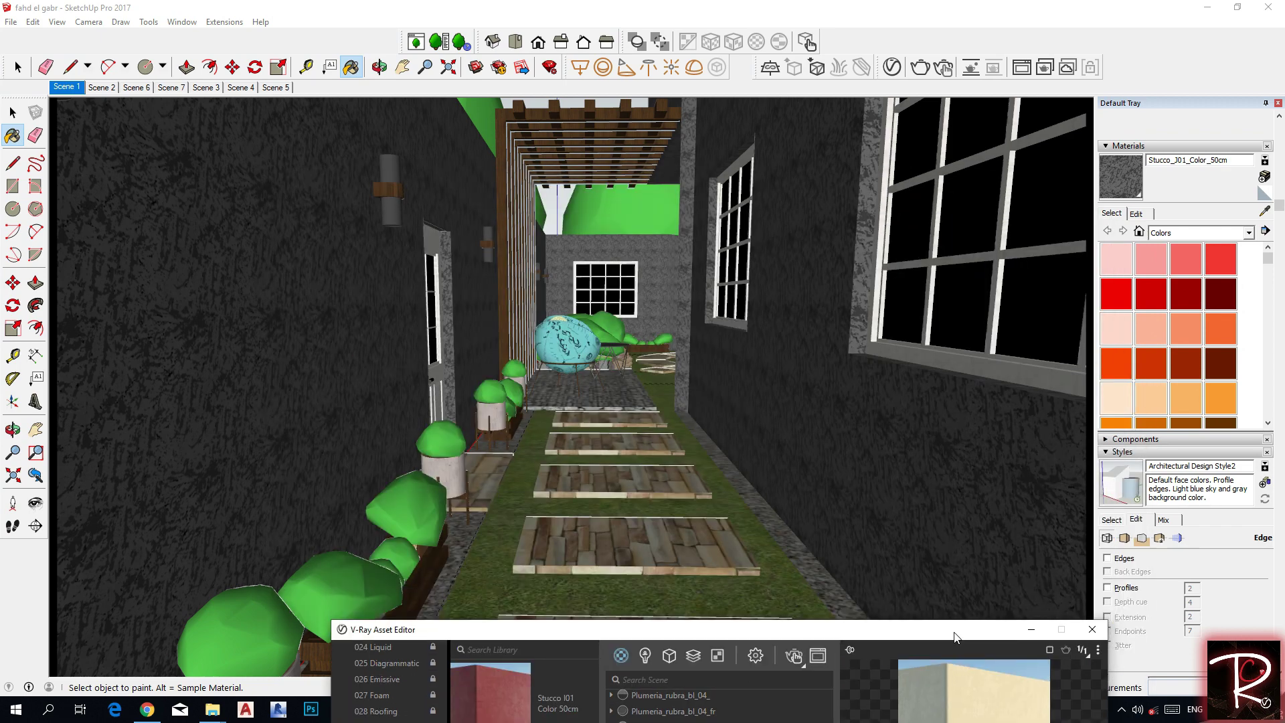
Sample the Stonewall - Cream material from a stepping slab and examine its bump settings
{"action": "left_click", "coordinate": [595, 537], "text": "alt"}
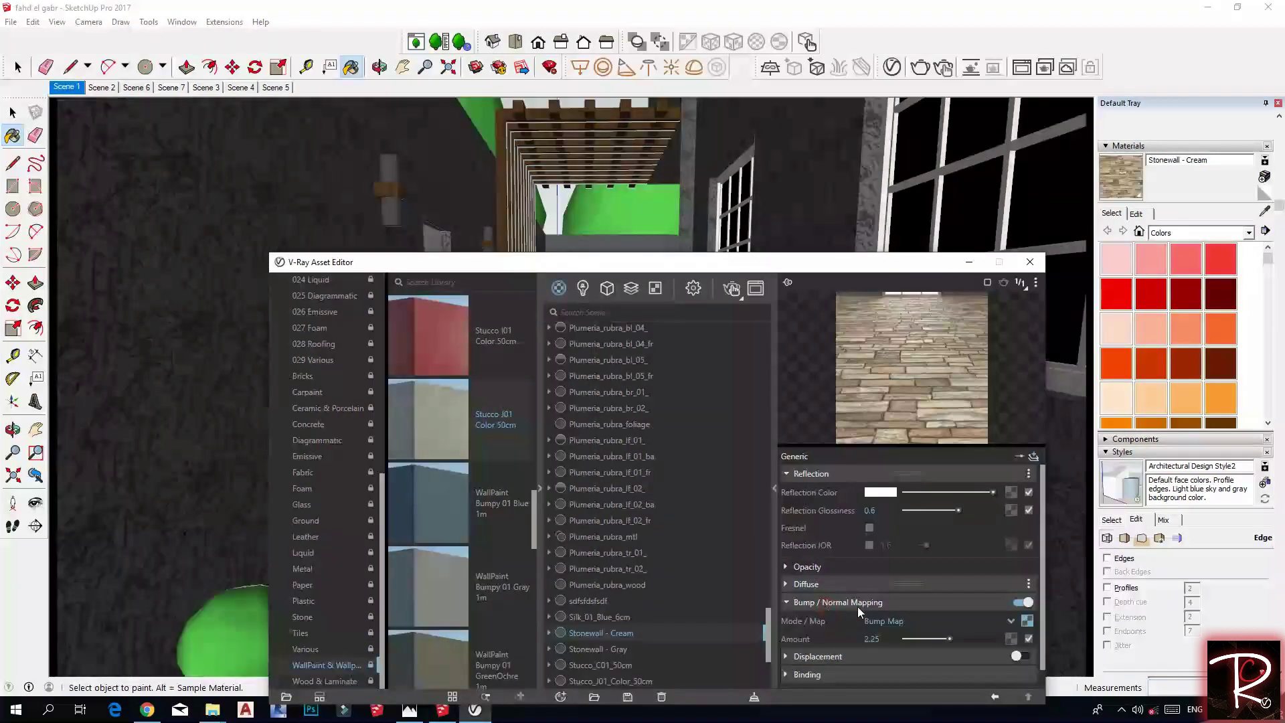
{"action": "left_click", "coordinate": [829, 604]}
{"action": "left_click_drag", "start_coordinate": [879, 268], "coordinate": [1007, 687]}
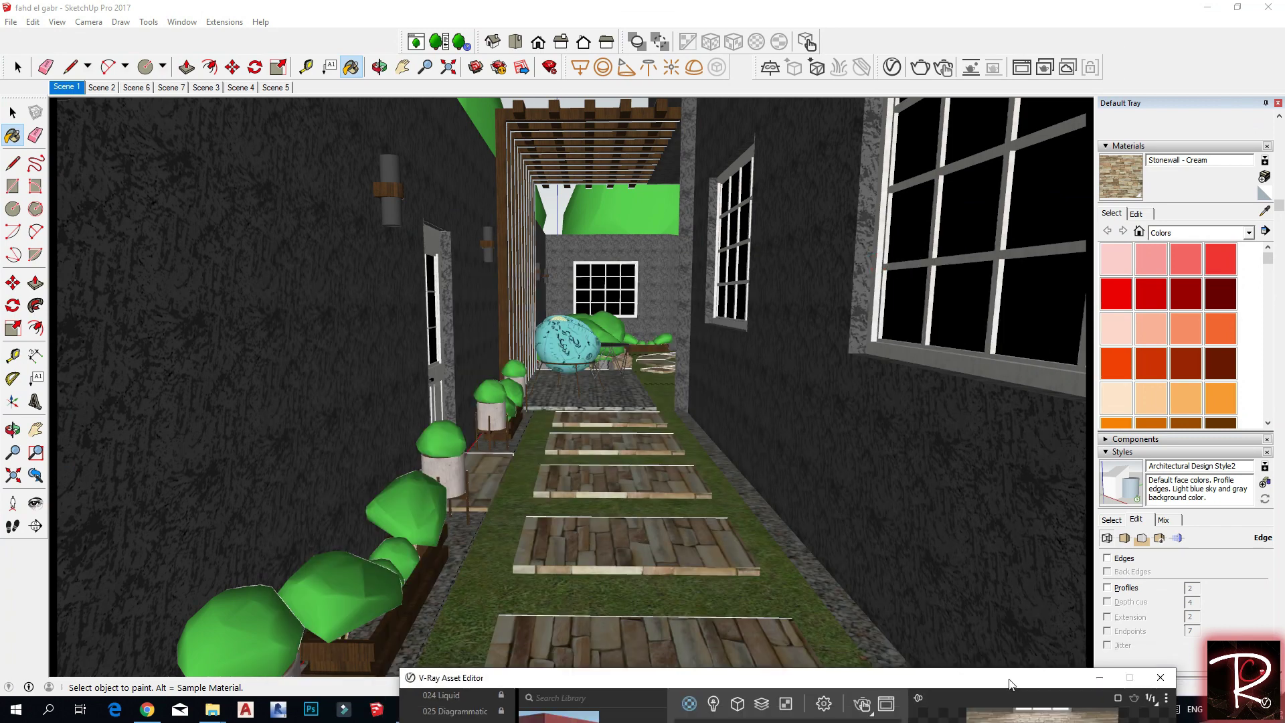
Sample the gravel material beside the path and show the Ground presets in the V-Ray library
{"action": "scroll", "coordinate": [775, 568], "scroll_direction": "up", "scroll_amount": 6}
{"action": "left_click", "coordinate": [775, 567], "text": "alt"}
{"action": "left_click_drag", "start_coordinate": [910, 684], "coordinate": [852, 182]}
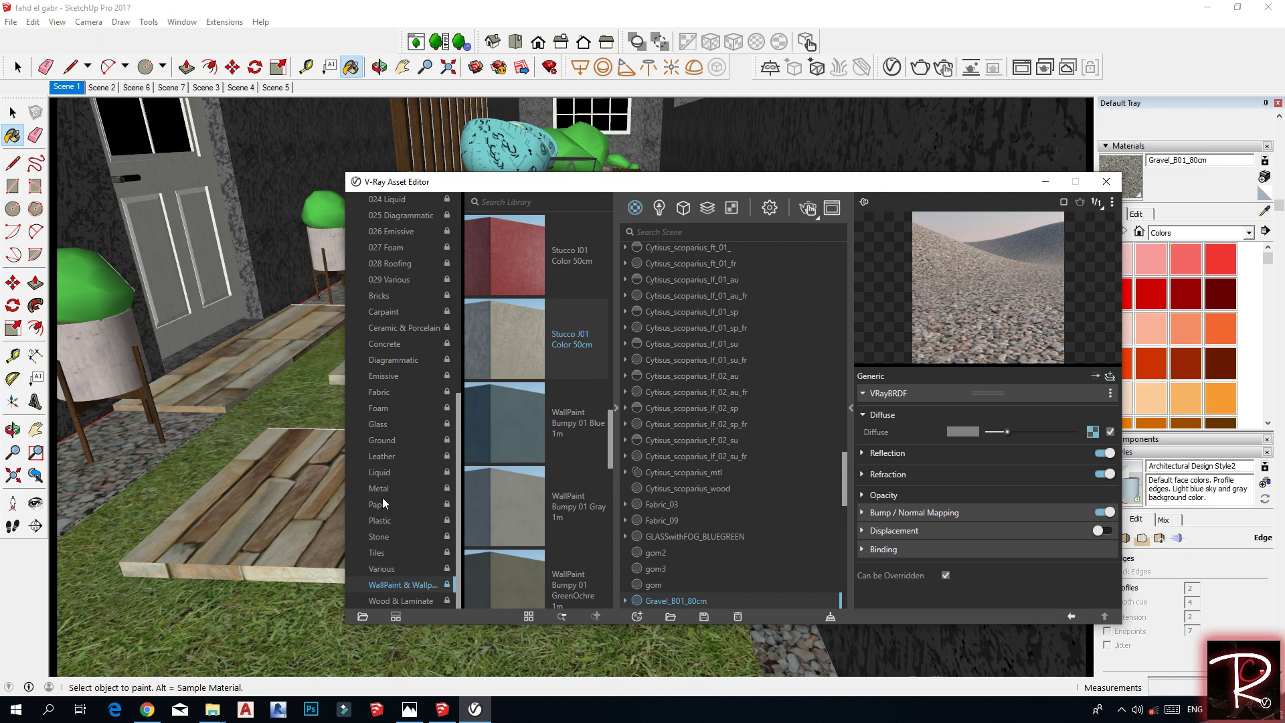
{"action": "left_click", "coordinate": [381, 441]}
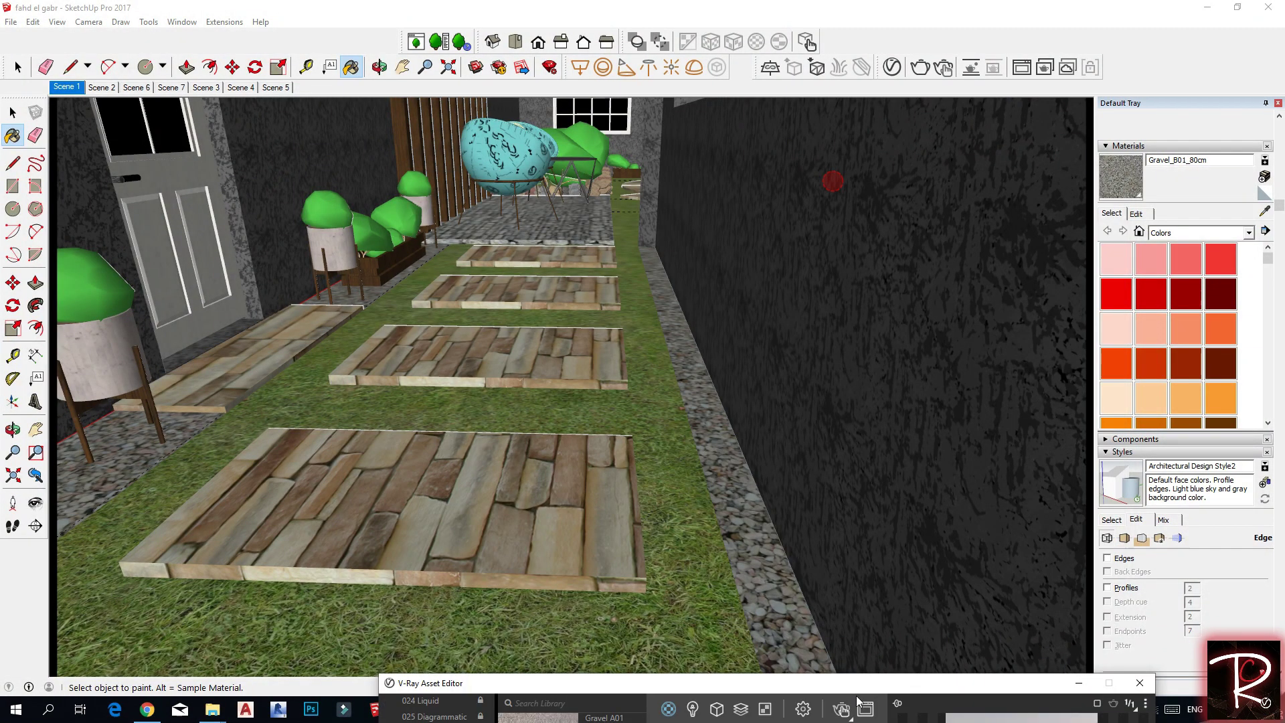
Open the white planter component beside the path for editing and select its individual parts
{"action": "middle_click_drag", "start_coordinate": [478, 418], "coordinate": [568, 266]}
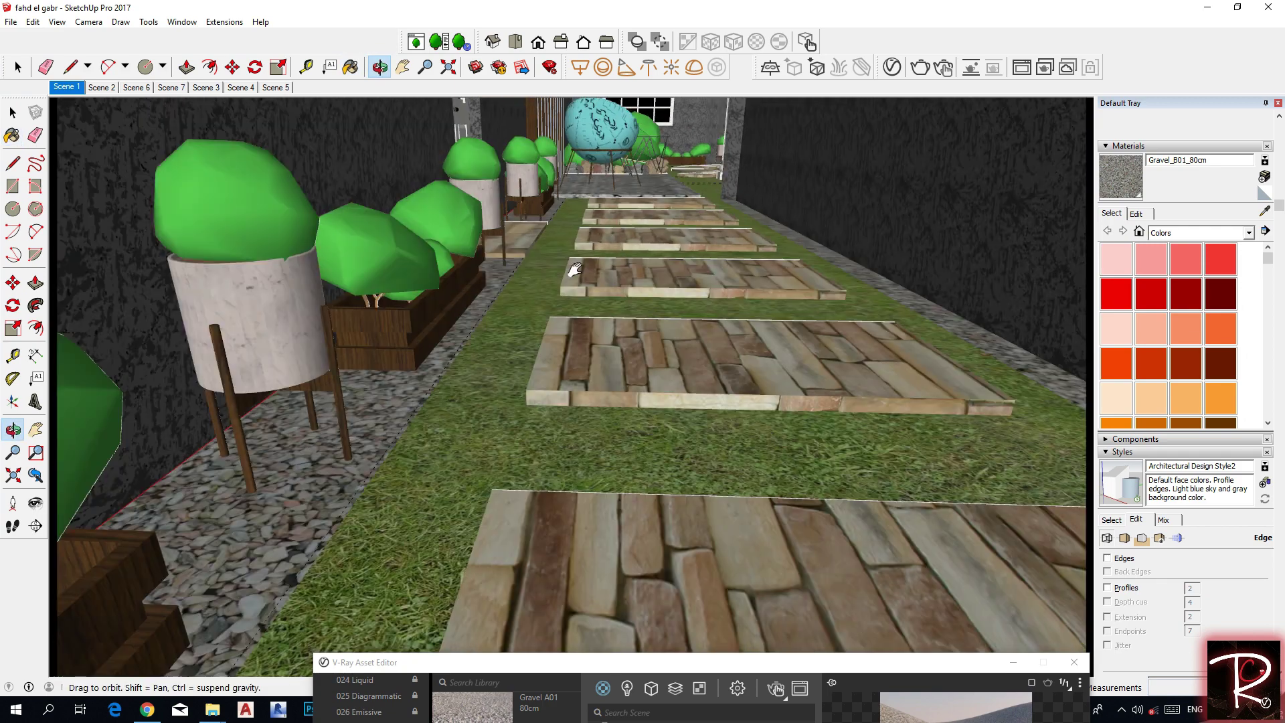
{"action": "scroll", "coordinate": [301, 359], "scroll_direction": "up", "scroll_amount": 3}
{"action": "key", "text": "space"}
{"action": "left_click", "coordinate": [265, 322]}
{"action": "double_click", "coordinate": [264, 324]}
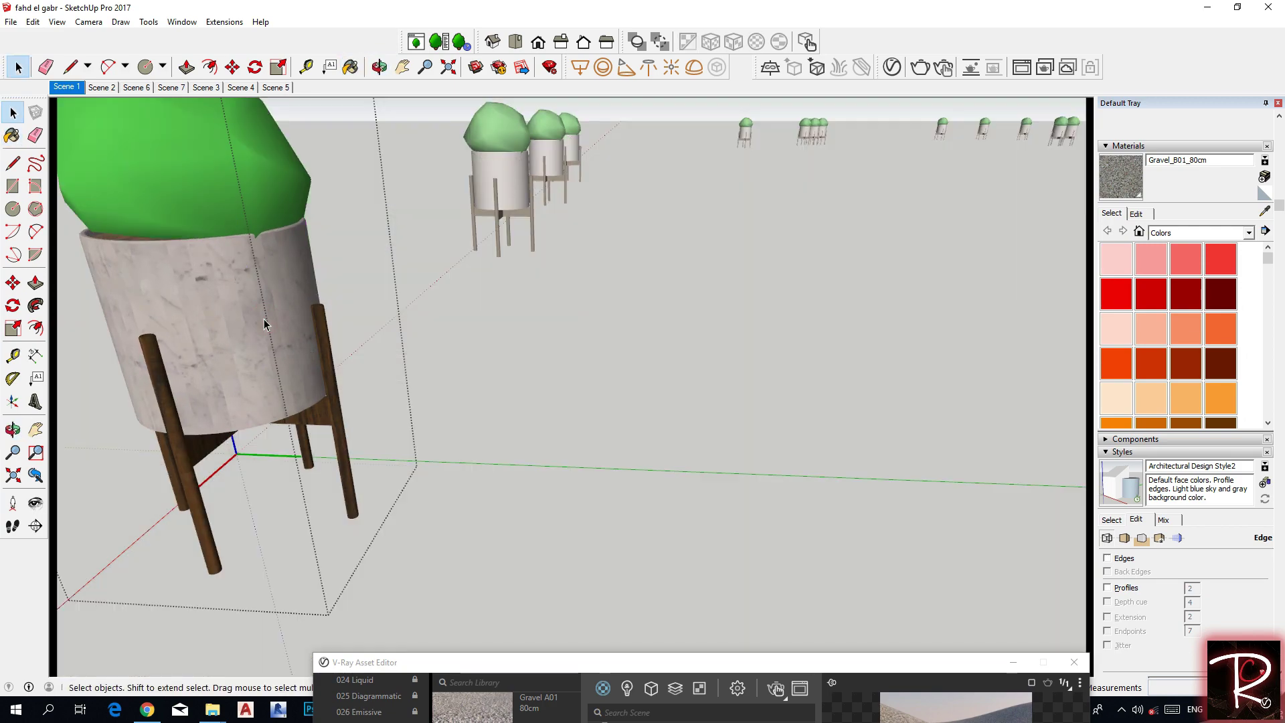
{"action": "double_click", "coordinate": [207, 138]}
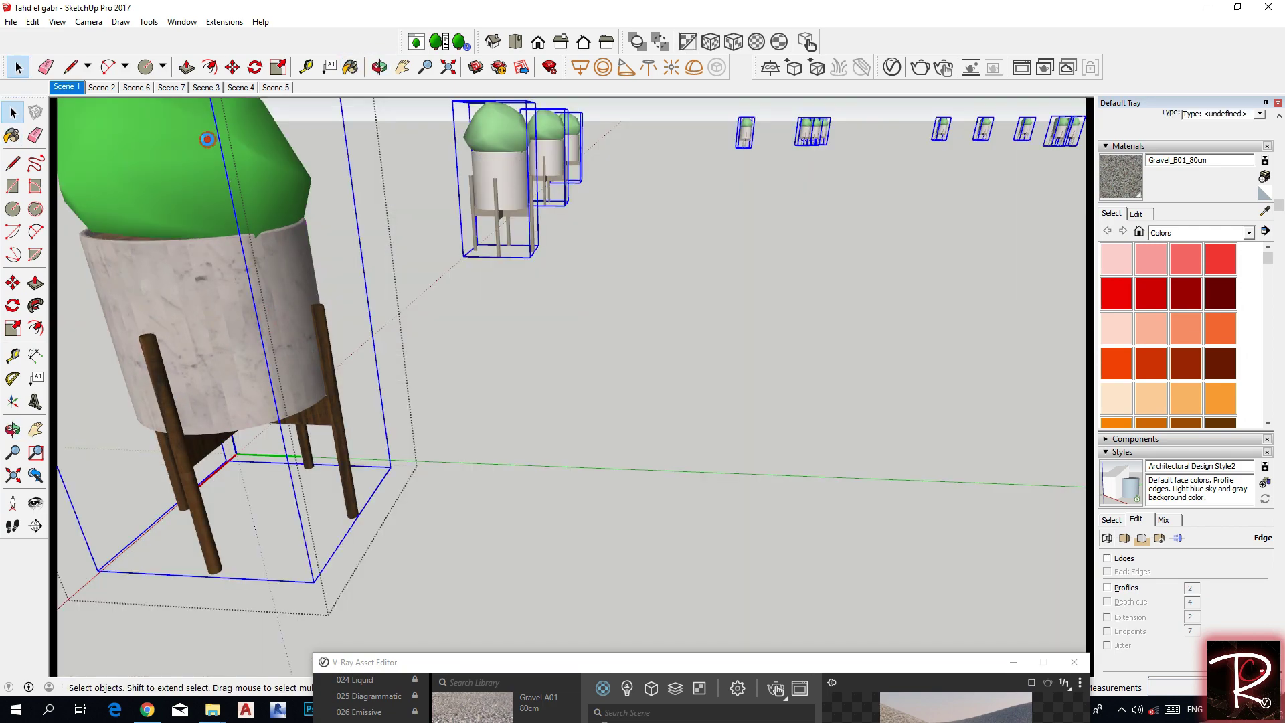
{"action": "left_click", "coordinate": [207, 138]}
{"action": "left_click", "coordinate": [279, 327]}
{"action": "left_click", "coordinate": [201, 476]}
Sample the planter pot's marble and the leg's wood to examine them in V-Ray, and close the planter component
{"action": "key", "text": "b"}
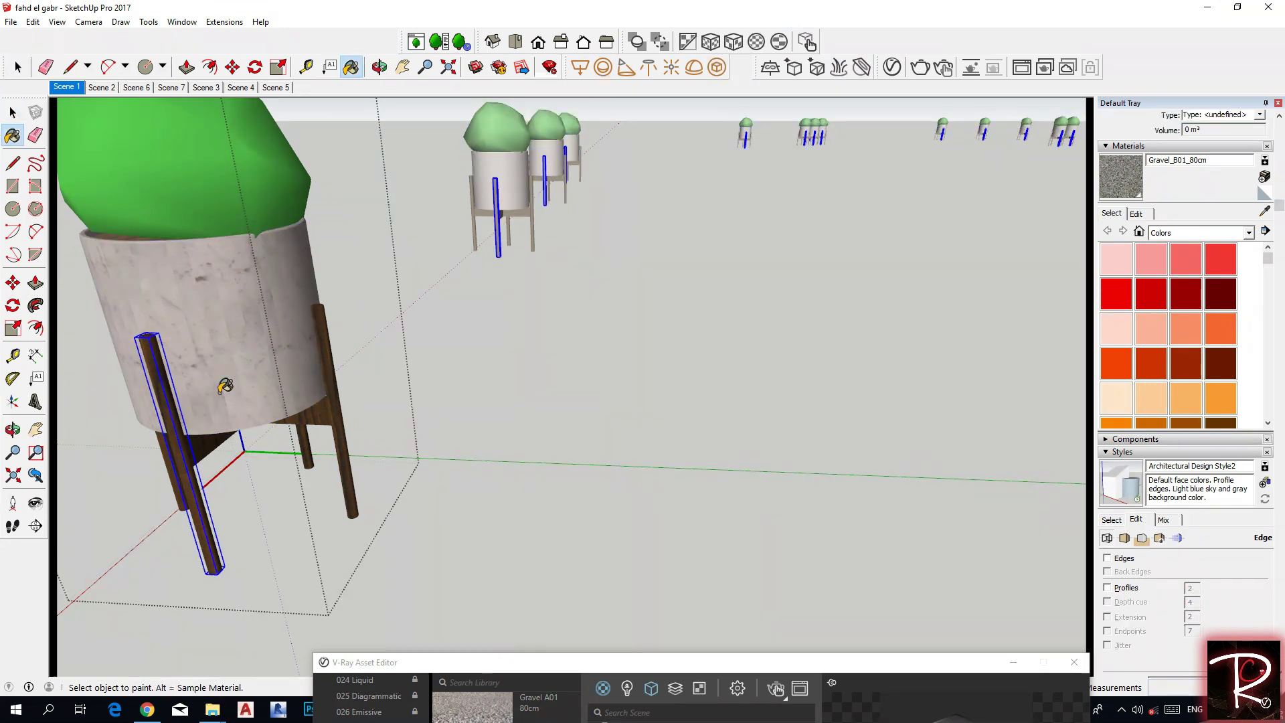
{"action": "left_click", "coordinate": [225, 386], "text": "alt"}
{"action": "left_click_drag", "start_coordinate": [685, 662], "coordinate": [743, 200]}
{"action": "left_click", "coordinate": [335, 402], "text": "alt"}
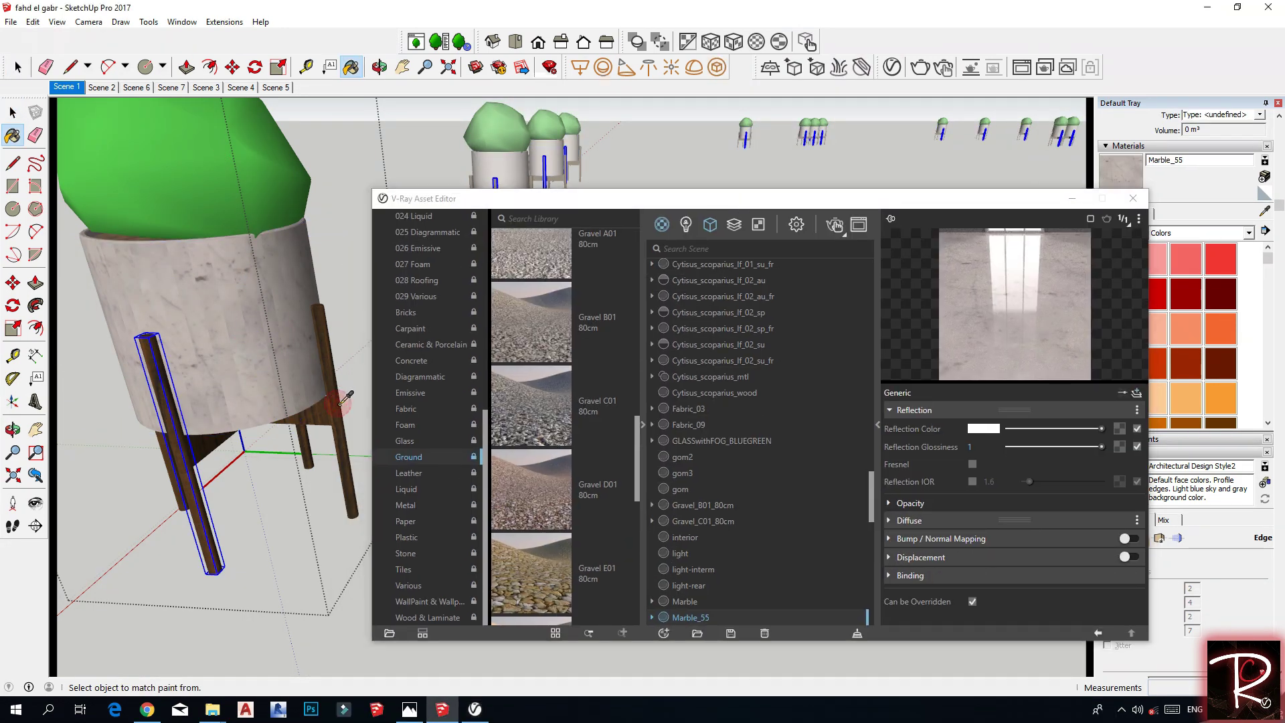
{"action": "key", "text": "space"}
{"action": "left_click", "coordinate": [346, 253]}
{"action": "left_click_drag", "start_coordinate": [467, 206], "coordinate": [659, 125]}
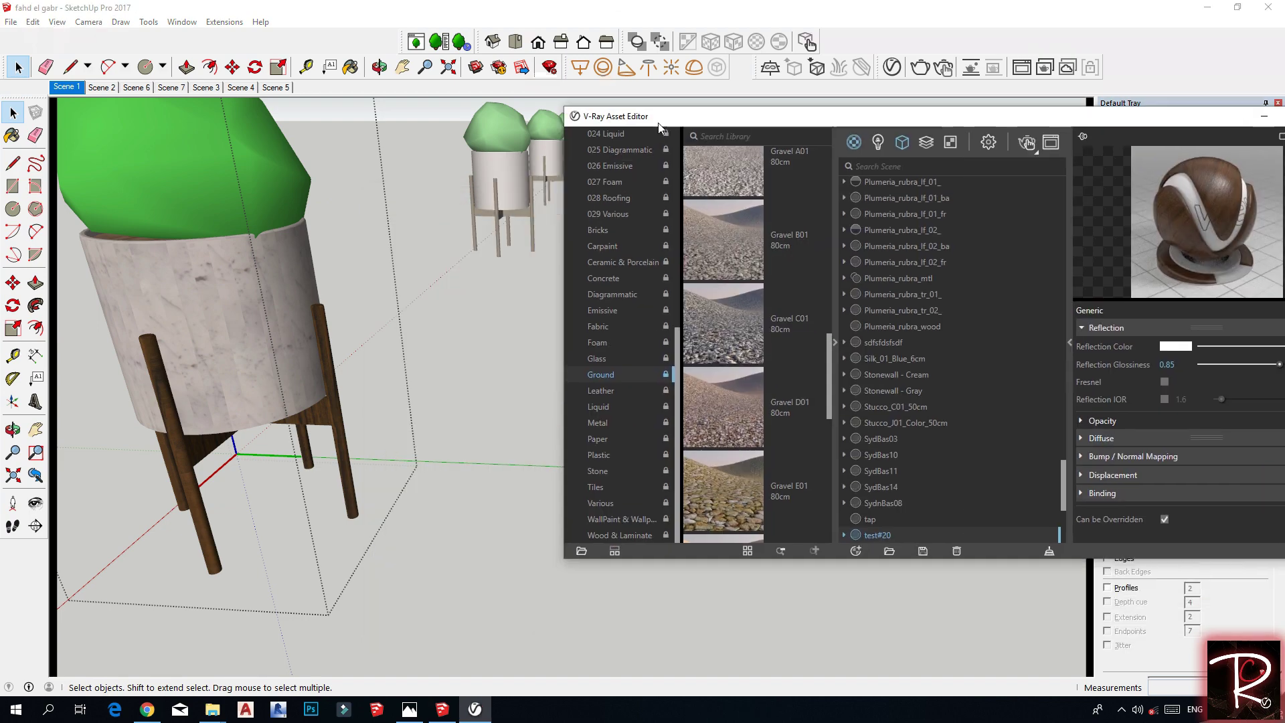
{"action": "left_click", "coordinate": [483, 298]}
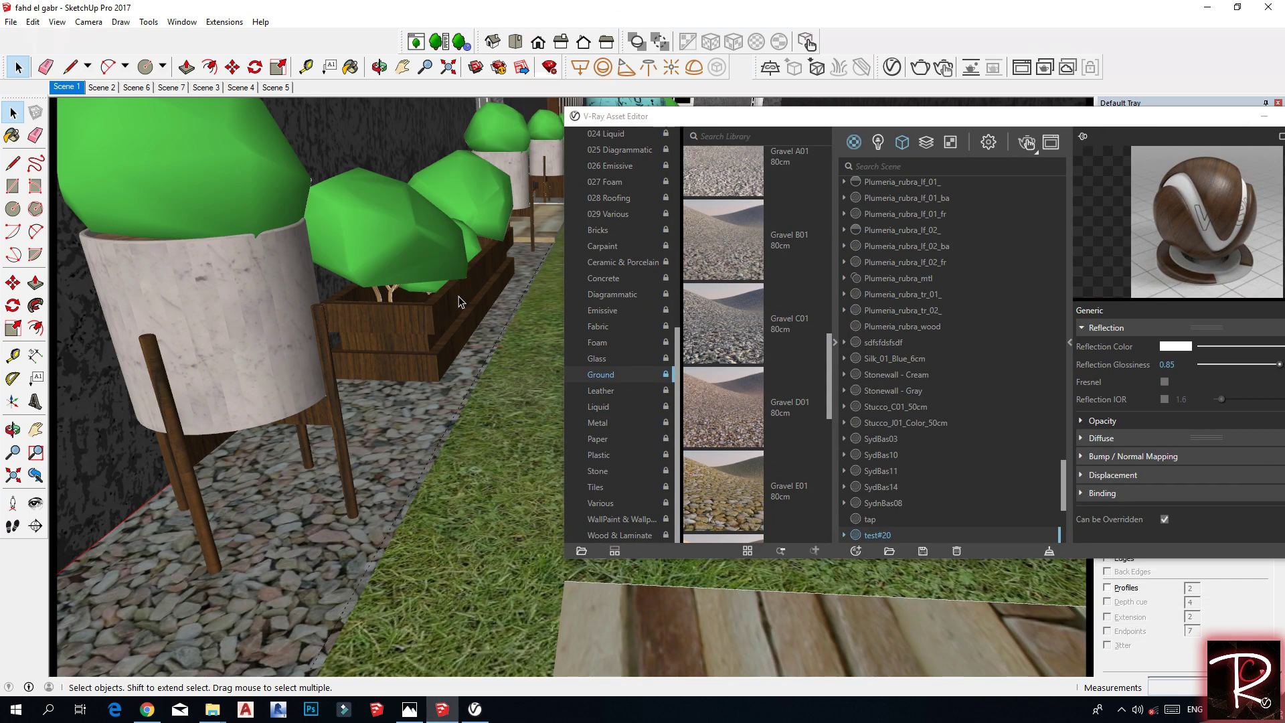
Sample the materials of the large window's frame and glass to examine their V-Ray settings
{"action": "key", "text": "alt"}
{"action": "left_click_drag", "start_coordinate": [865, 116], "coordinate": [685, 324]}
{"action": "scroll", "coordinate": [620, 294], "scroll_direction": "down", "scroll_amount": 4}
{"action": "middle_click_drag", "start_coordinate": [642, 295], "coordinate": [583, 305]}
{"action": "left_click", "coordinate": [1024, 183], "text": "alt"}
{"action": "mouse_move", "coordinate": [1024, 183]}
{"action": "middle_mouse_down", "text": "shift"}
{"action": "mouse_move", "coordinate": [772, 308]}
{"action": "mouse_move", "coordinate": [1006, 237]}
{"action": "middle_mouse_up", "text": "shift"}
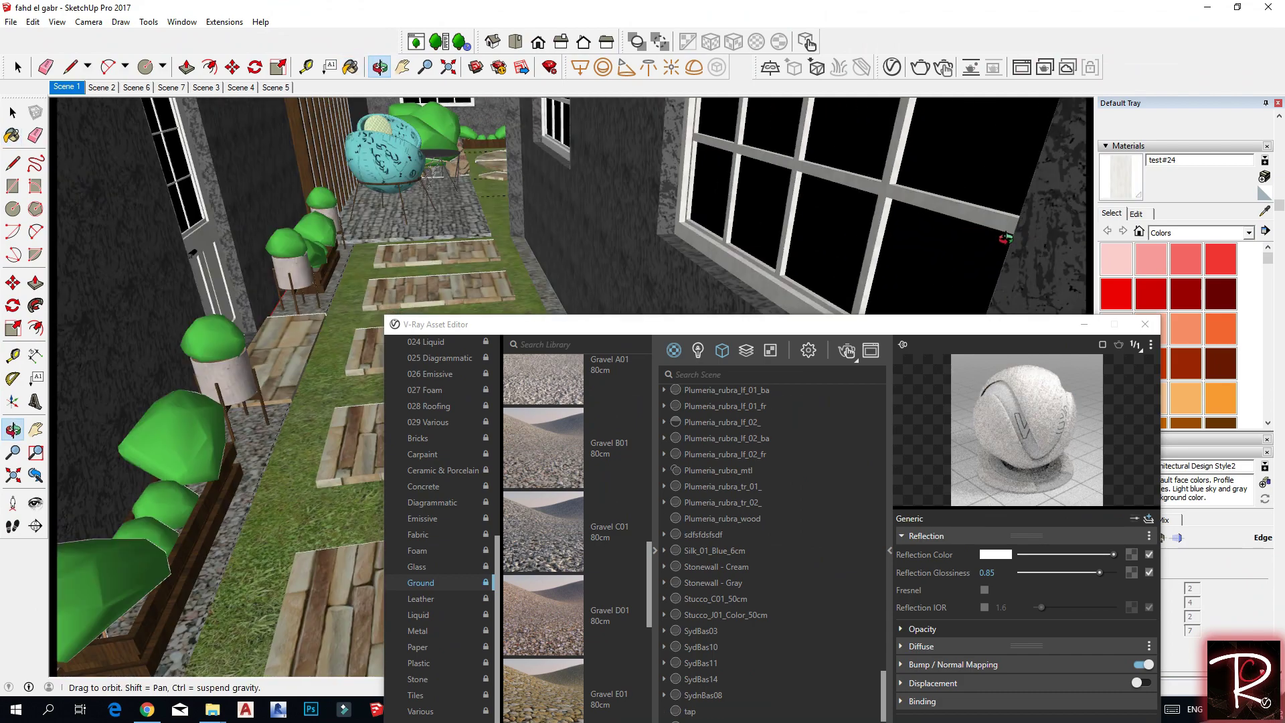
{"action": "left_click", "coordinate": [937, 268], "text": "alt"}
Sample the materials around the seating area, including the pergola's wood, to examine their V-Ray settings
{"action": "mouse_move", "coordinate": [937, 268]}
{"action": "middle_mouse_down"}
{"action": "mouse_move", "coordinate": [565, 161]}
{"action": "mouse_move", "coordinate": [765, 169]}
{"action": "mouse_move", "coordinate": [753, 362]}
{"action": "mouse_move", "coordinate": [786, 242]}
{"action": "mouse_move", "coordinate": [695, 261]}
{"action": "mouse_move", "coordinate": [580, 253]}
{"action": "mouse_move", "coordinate": [438, 186]}
{"action": "mouse_move", "coordinate": [281, 254]}
{"action": "mouse_move", "coordinate": [247, 288]}
{"action": "middle_mouse_up"}
{"action": "scroll", "coordinate": [632, 180], "scroll_direction": "up", "scroll_amount": 3}
{"action": "left_click", "coordinate": [610, 249], "text": "alt"}
{"action": "left_click", "coordinate": [611, 209], "text": "alt"}
{"action": "scroll", "coordinate": [765, 168], "scroll_direction": "up", "scroll_amount": 5}
{"action": "left_click", "coordinate": [817, 187], "text": "alt"}
{"action": "scroll", "coordinate": [696, 261], "scroll_direction": "down", "scroll_amount": 3}
{"action": "left_click", "coordinate": [247, 287], "text": "alt"}
{"action": "left_click_drag", "start_coordinate": [734, 331], "coordinate": [759, 268]}
{"action": "left_click", "coordinate": [435, 139], "text": "alt"}
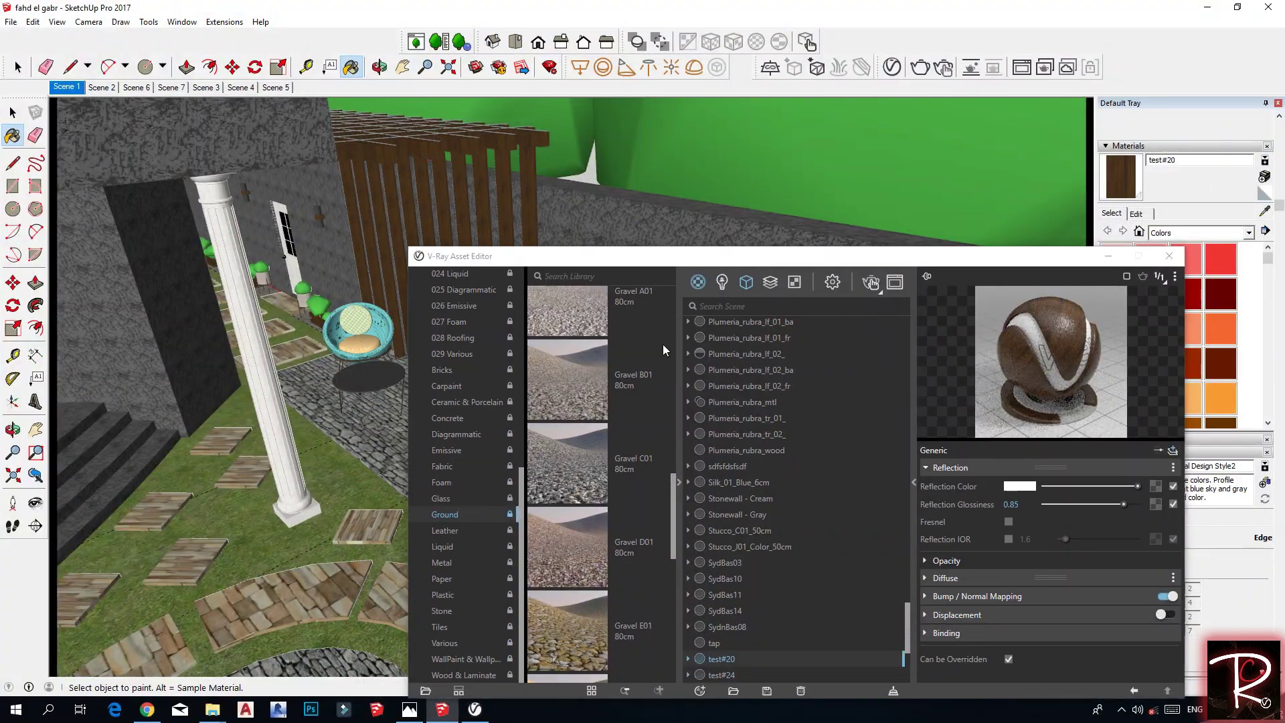
Sample the materials of the curved paving slabs and the border rocks to examine them in V-Ray
{"action": "left_click_drag", "start_coordinate": [933, 258], "coordinate": [860, 464]}
{"action": "scroll", "coordinate": [719, 336], "scroll_direction": "up", "scroll_amount": 1}
{"action": "middle_click_drag", "start_coordinate": [515, 447], "coordinate": [569, 368], "text": "shift"}
{"action": "left_click", "coordinate": [609, 381], "text": "alt"}
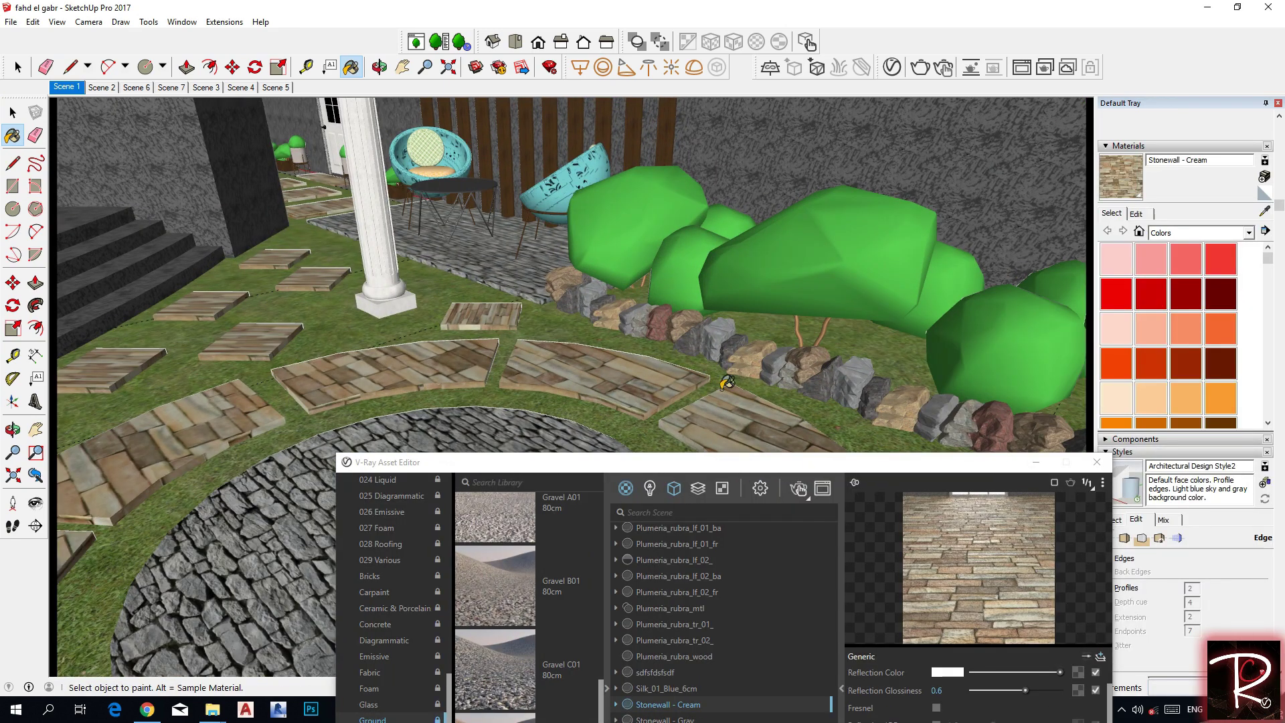
{"action": "scroll", "coordinate": [727, 382], "scroll_direction": "up", "scroll_amount": 3}
{"action": "left_click", "coordinate": [831, 380], "text": "alt"}
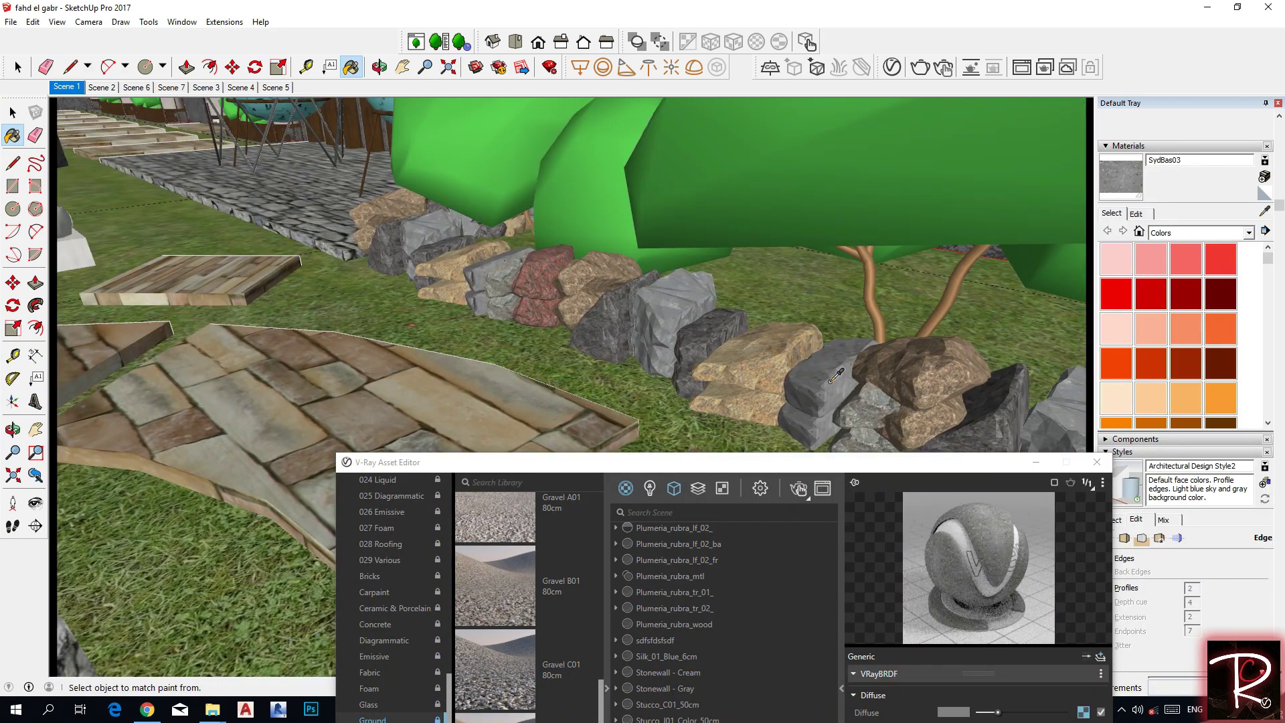
{"action": "left_click", "coordinate": [581, 277], "text": "alt"}
Sample the materials of the wooden entrance door and the flower urns to examine them in V-Ray
{"action": "scroll", "coordinate": [553, 313], "scroll_direction": "down", "scroll_amount": 3}
{"action": "mouse_move", "coordinate": [553, 313]}
{"action": "middle_mouse_down"}
{"action": "mouse_move", "coordinate": [638, 363]}
{"action": "mouse_move", "coordinate": [415, 375]}
{"action": "mouse_move", "coordinate": [261, 338]}
{"action": "mouse_move", "coordinate": [248, 387]}
{"action": "mouse_move", "coordinate": [462, 153]}
{"action": "middle_mouse_up"}
{"action": "left_click", "coordinate": [462, 154], "text": "alt"}
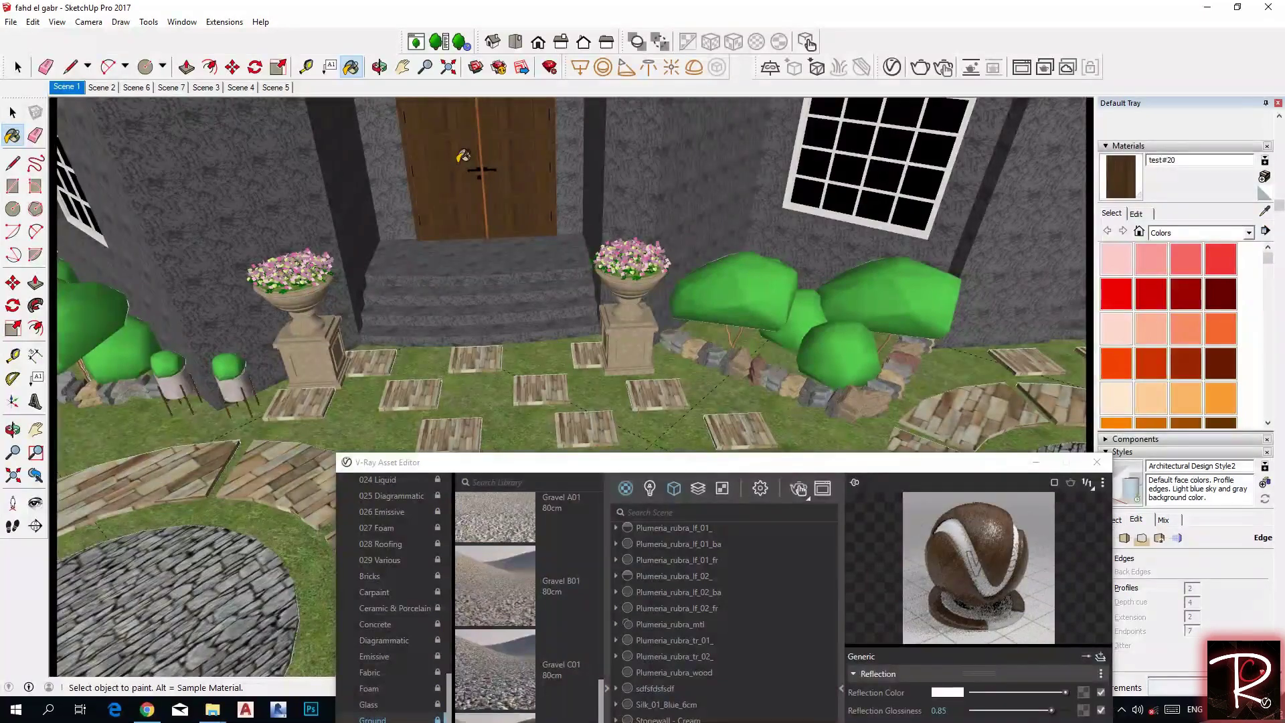
{"action": "left_click", "coordinate": [617, 273], "text": "alt"}
{"action": "mouse_move", "coordinate": [617, 273]}
{"action": "middle_mouse_down"}
{"action": "mouse_move", "coordinate": [665, 182]}
{"action": "mouse_move", "coordinate": [324, 275]}
{"action": "mouse_move", "coordinate": [624, 353]}
{"action": "middle_mouse_up"}
{"action": "scroll", "coordinate": [391, 274], "scroll_direction": "up", "scroll_amount": 7}
{"action": "left_click", "coordinate": [381, 260], "text": "alt"}
{"action": "left_click", "coordinate": [372, 253], "text": "alt"}
Sample the materials around the garage and on the parked car's hood and wheels to examine them in V-Ray
{"action": "mouse_move", "coordinate": [932, 221]}
{"action": "middle_mouse_down"}
{"action": "mouse_move", "coordinate": [718, 269]}
{"action": "mouse_move", "coordinate": [375, 294]}
{"action": "middle_mouse_up"}
{"action": "left_click", "coordinate": [559, 161], "text": "alt"}
{"action": "middle_click_drag", "start_coordinate": [700, 394], "coordinate": [639, 281]}
{"action": "scroll", "coordinate": [639, 281], "scroll_direction": "up", "scroll_amount": 3}
{"action": "left_click", "coordinate": [638, 282], "text": "alt"}
{"action": "left_click", "coordinate": [633, 189], "text": "alt"}
{"action": "left_click", "coordinate": [849, 249], "text": "alt"}
{"action": "left_click", "coordinate": [778, 227], "text": "alt"}
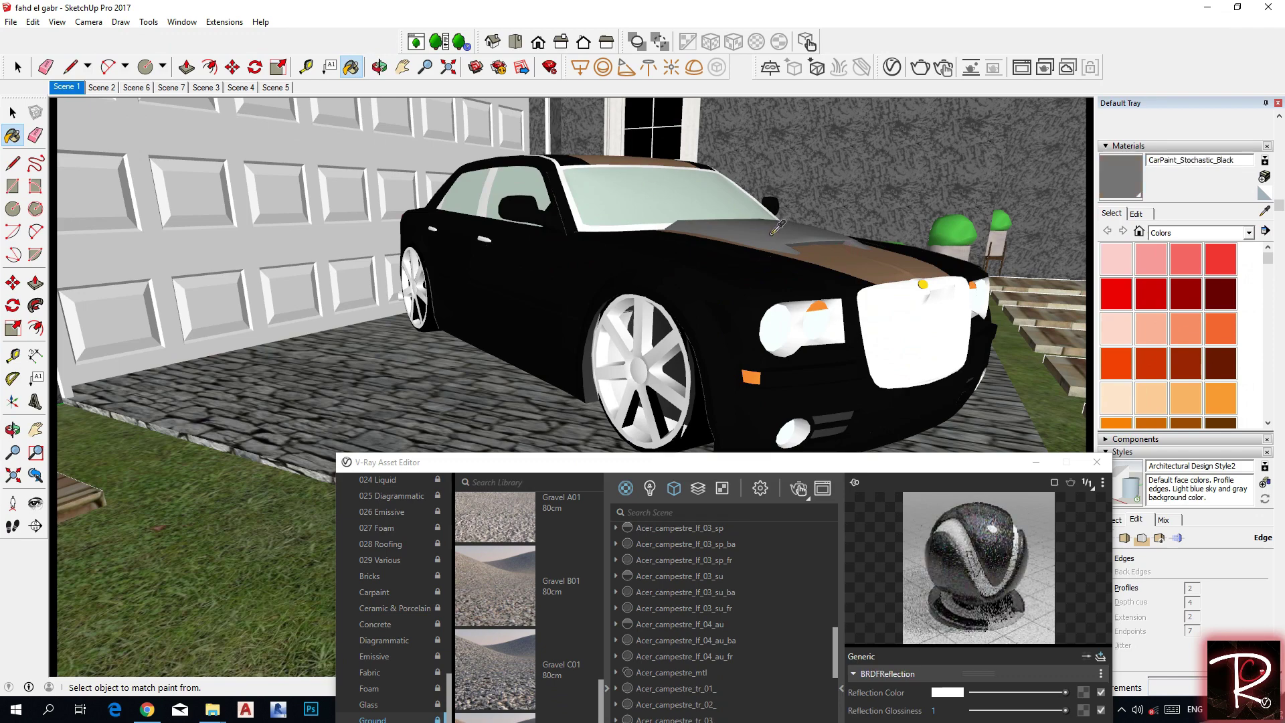
{"action": "left_click", "coordinate": [646, 347], "text": "alt"}
Sample the materials of the garden chair's blue shell, orange seat cushion and green back cushion to examine them in V-Ray
{"action": "middle_click_drag", "start_coordinate": [587, 335], "coordinate": [538, 299]}
{"action": "scroll", "coordinate": [538, 300], "scroll_direction": "down", "scroll_amount": 1}
{"action": "left_click", "coordinate": [203, 88]}
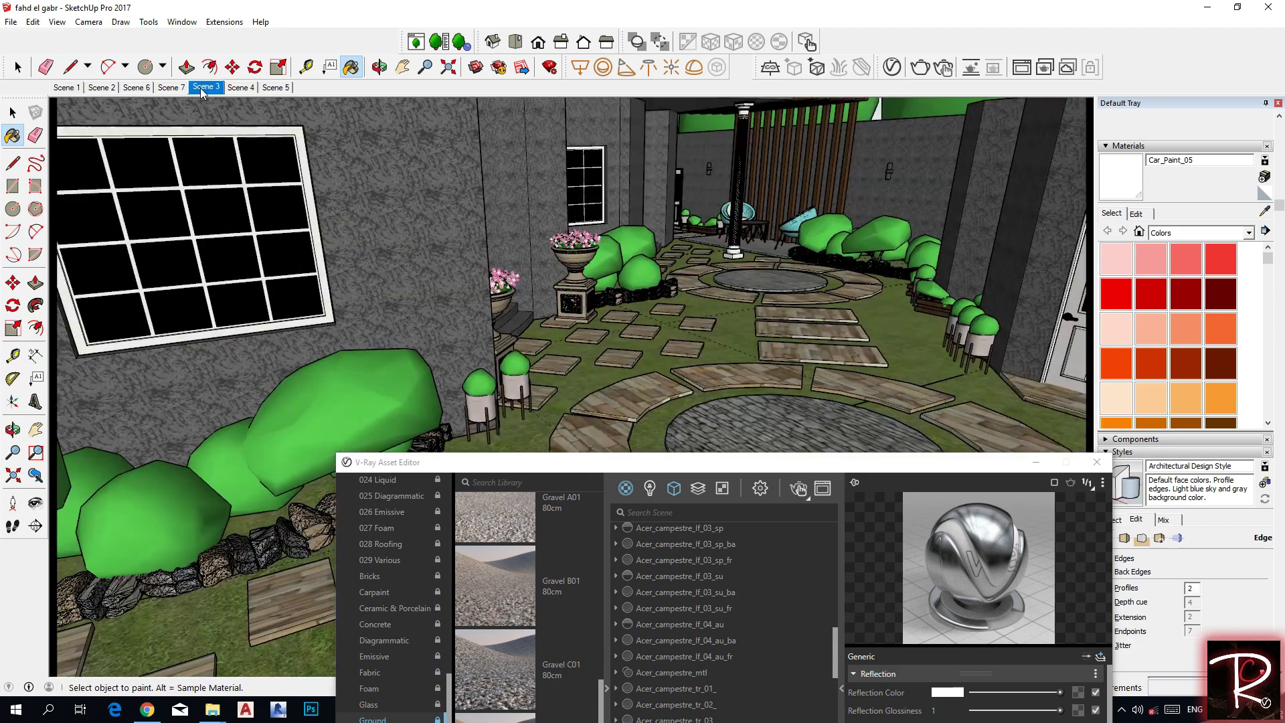
{"action": "left_click", "coordinate": [171, 87]}
{"action": "left_click_drag", "start_coordinate": [838, 462], "coordinate": [195, 116]}
{"action": "left_click", "coordinate": [864, 499], "text": "alt"}
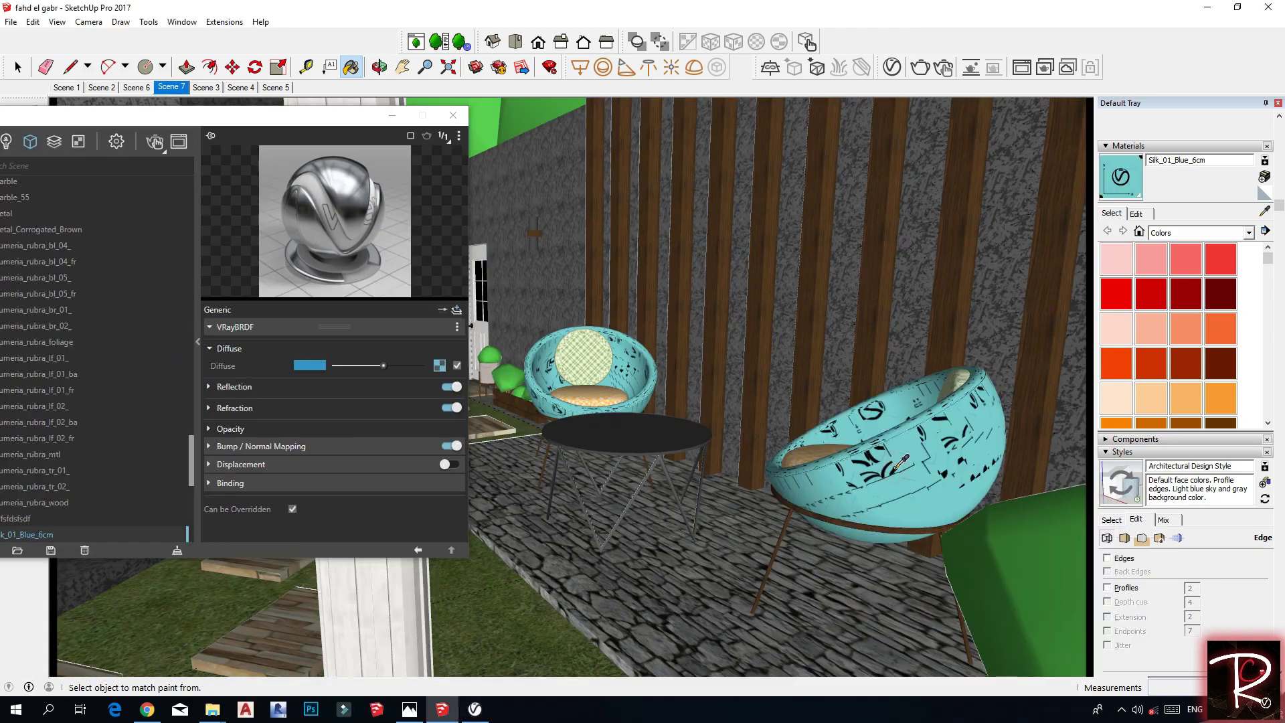
{"action": "scroll", "coordinate": [608, 382], "scroll_direction": "up", "scroll_amount": 5}
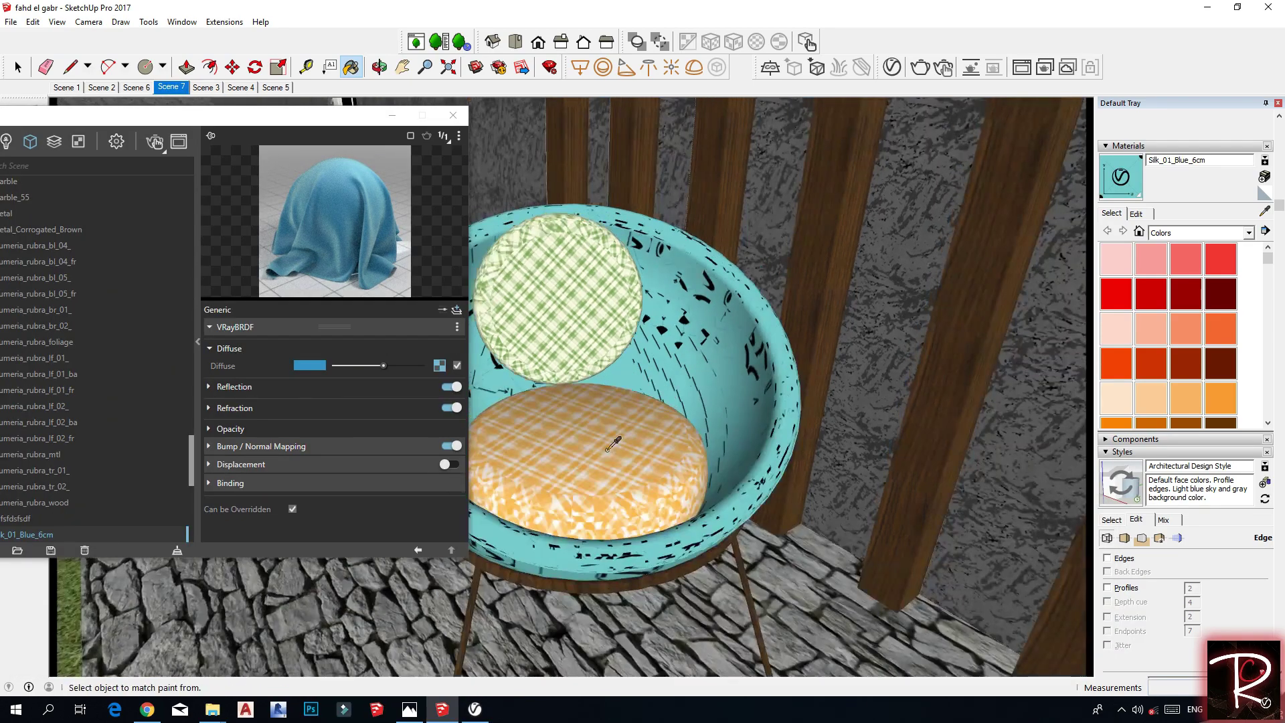
{"action": "left_click", "coordinate": [608, 435], "text": "alt"}
{"action": "left_click", "coordinate": [576, 266], "text": "alt"}
Sample the glass top and the metal legs of the garden table to examine their V-Ray materials
{"action": "scroll", "coordinate": [576, 267], "scroll_direction": "down", "scroll_amount": 6}
{"action": "left_click", "coordinate": [716, 341], "text": "alt"}
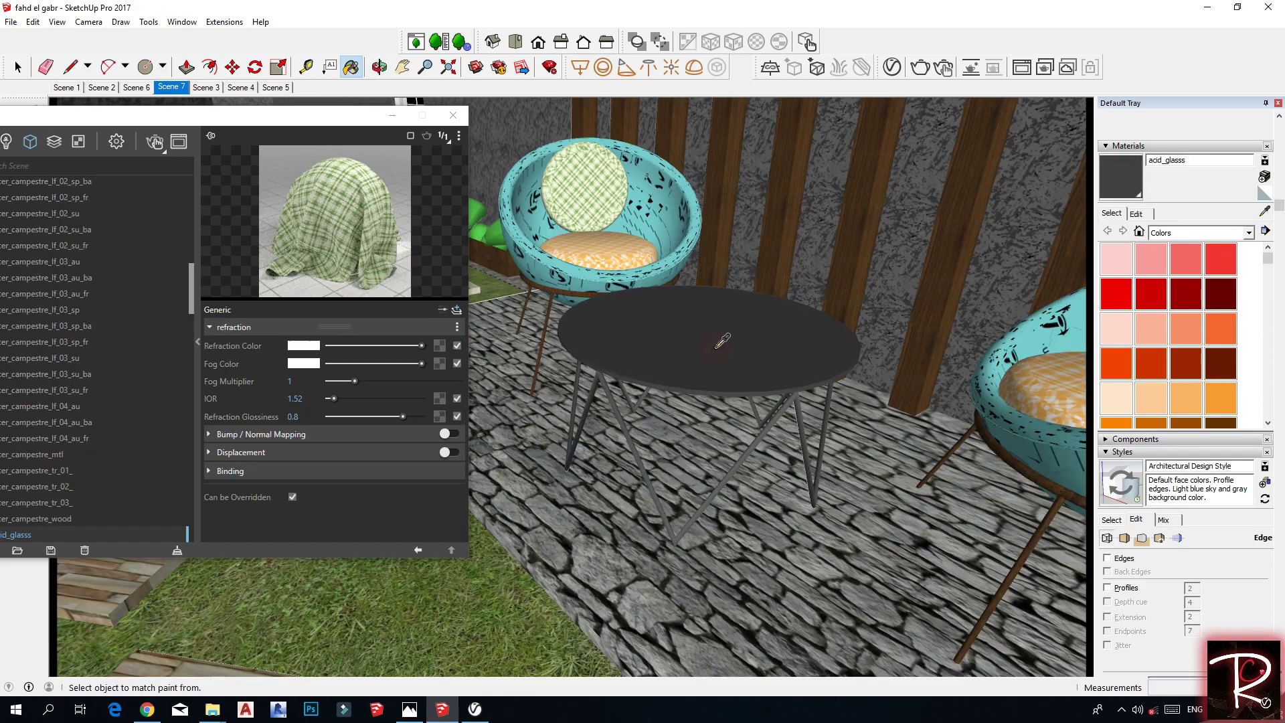
{"action": "scroll", "coordinate": [670, 341], "scroll_direction": "up", "scroll_amount": 6}
{"action": "left_click", "coordinate": [555, 341], "text": "alt"}
{"action": "scroll", "coordinate": [555, 342], "scroll_direction": "down", "scroll_amount": 6}
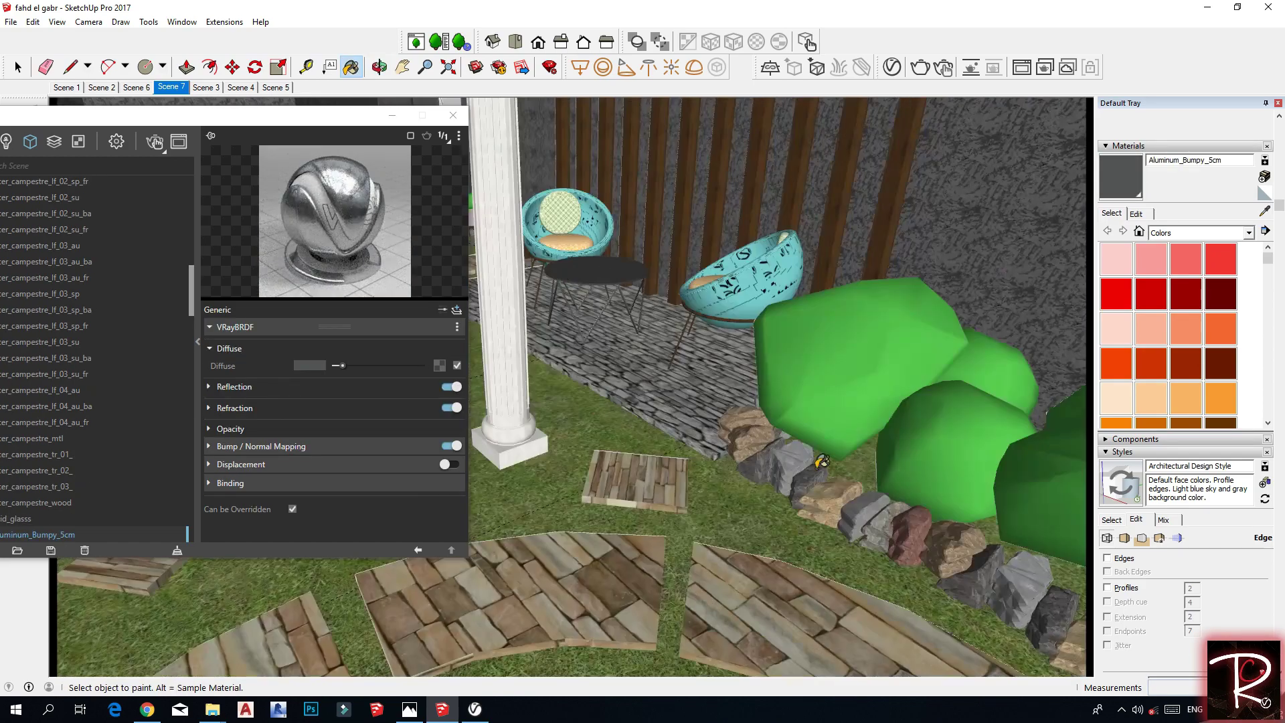
Close the V-Ray Asset Editor, and open the front chair's shell for editing with all its faces selected for texture remapping
{"action": "left_click_drag", "start_coordinate": [379, 125], "coordinate": [536, 151]}
{"action": "left_click", "coordinate": [549, 141]}
{"action": "scroll", "coordinate": [763, 281], "scroll_direction": "down", "scroll_amount": 4}
{"action": "scroll", "coordinate": [764, 291], "scroll_direction": "up", "scroll_amount": 5}
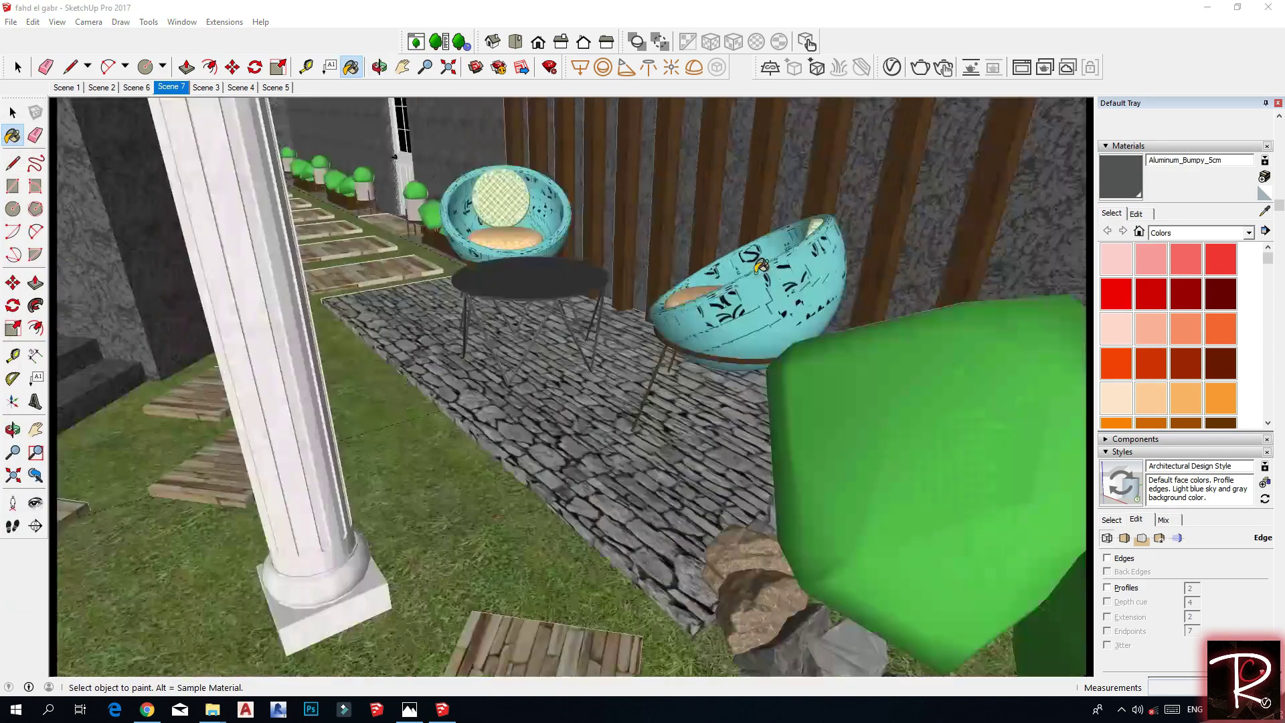
{"action": "key", "text": "space"}
{"action": "scroll", "coordinate": [769, 315], "scroll_direction": "up", "scroll_amount": 5}
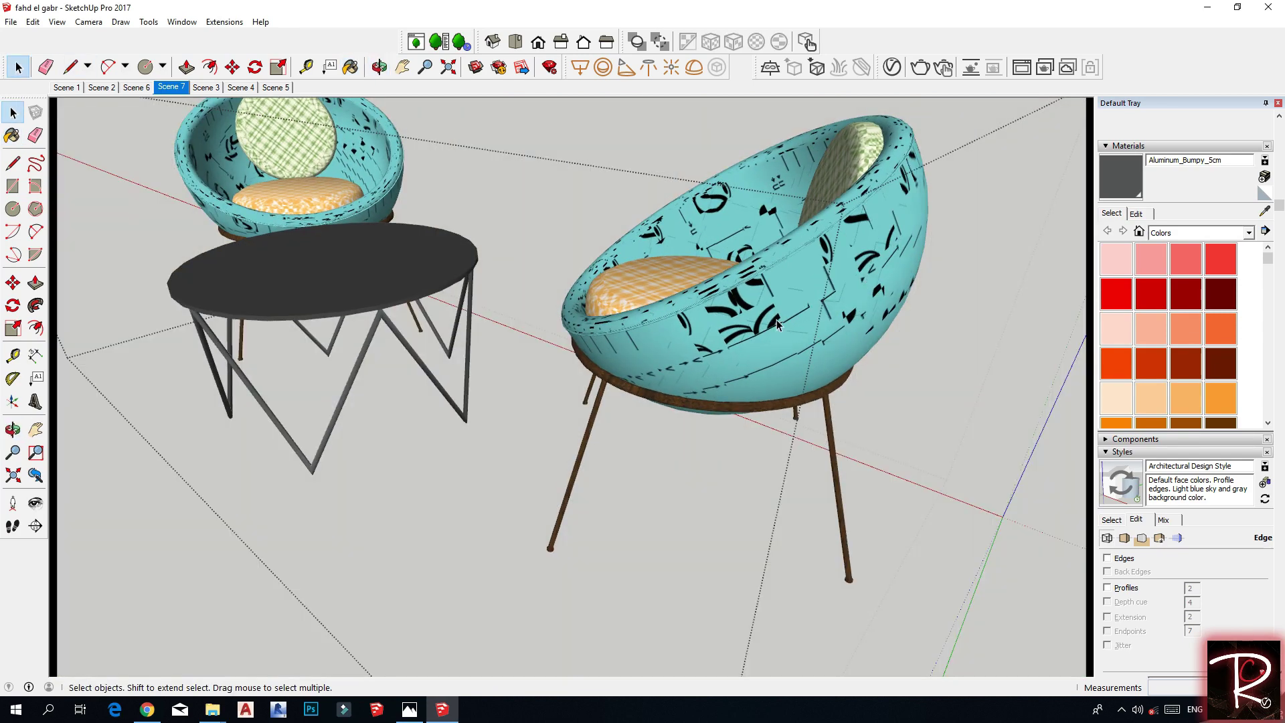
{"action": "double_click", "coordinate": [765, 307]}
{"action": "double_click", "coordinate": [764, 307]}
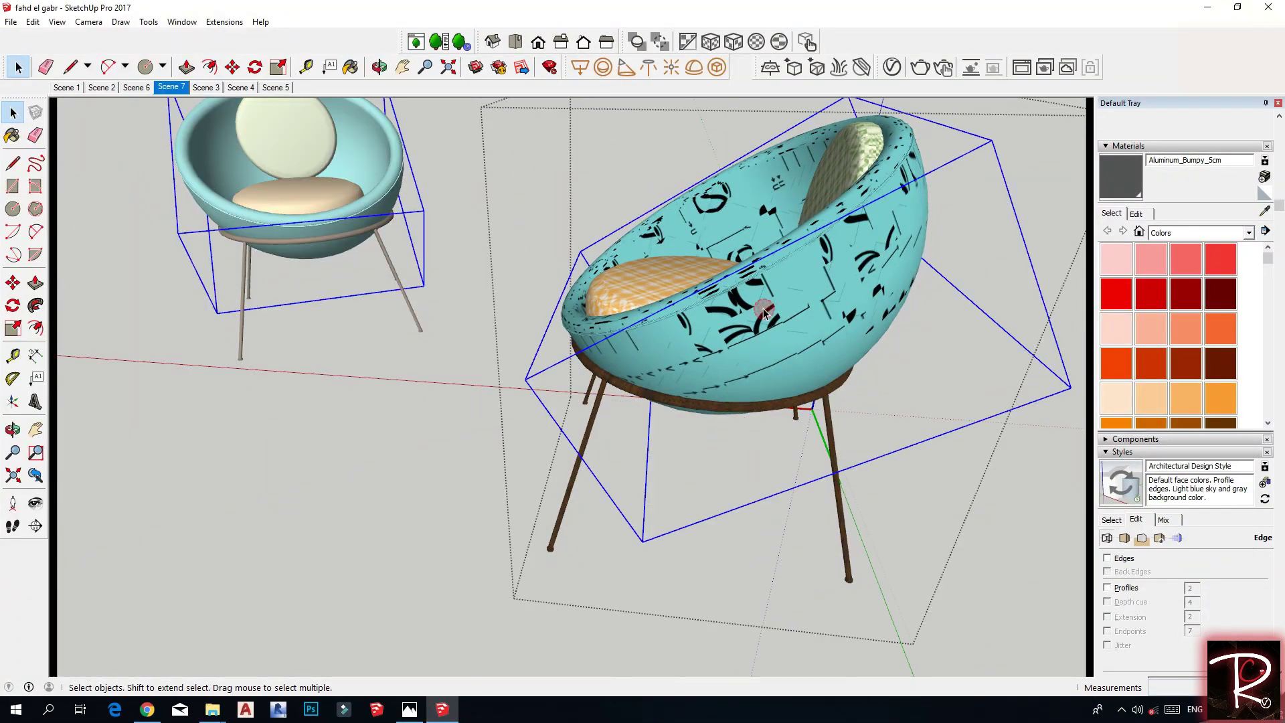
{"action": "key", "text": "ctrl+a"}
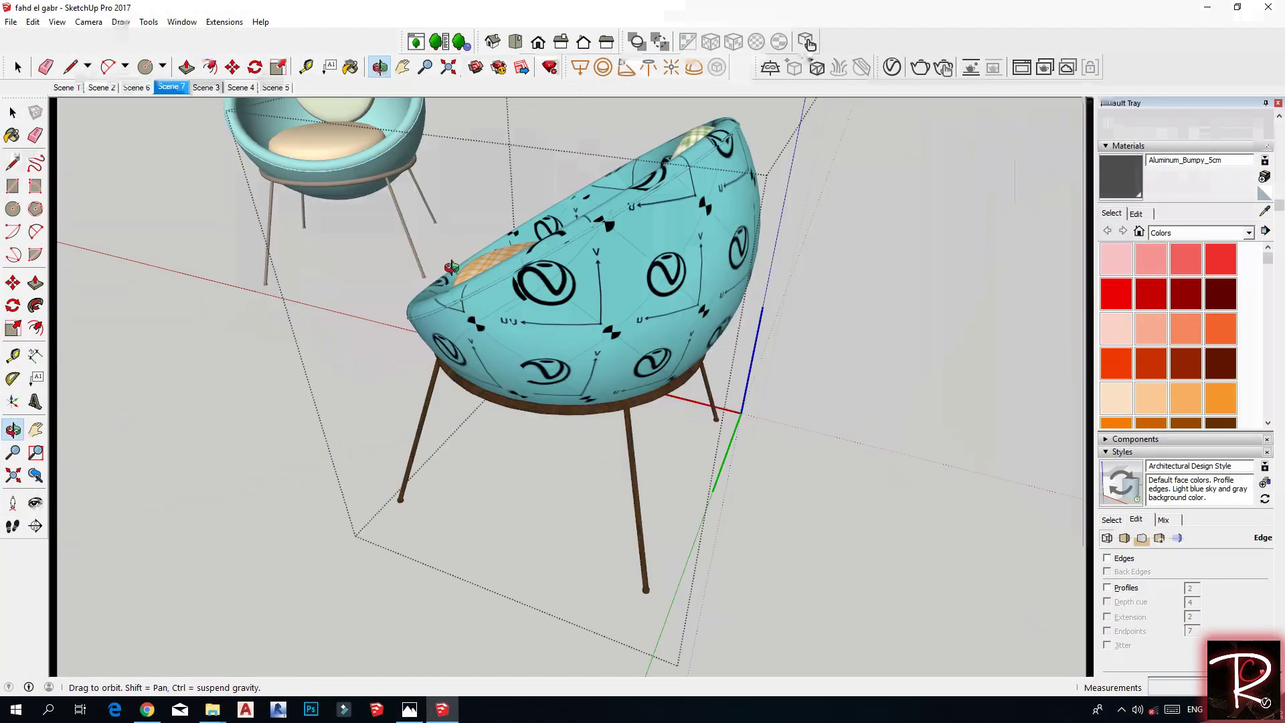
{"action": "middle_click_drag", "start_coordinate": [632, 299], "coordinate": [552, 283]}
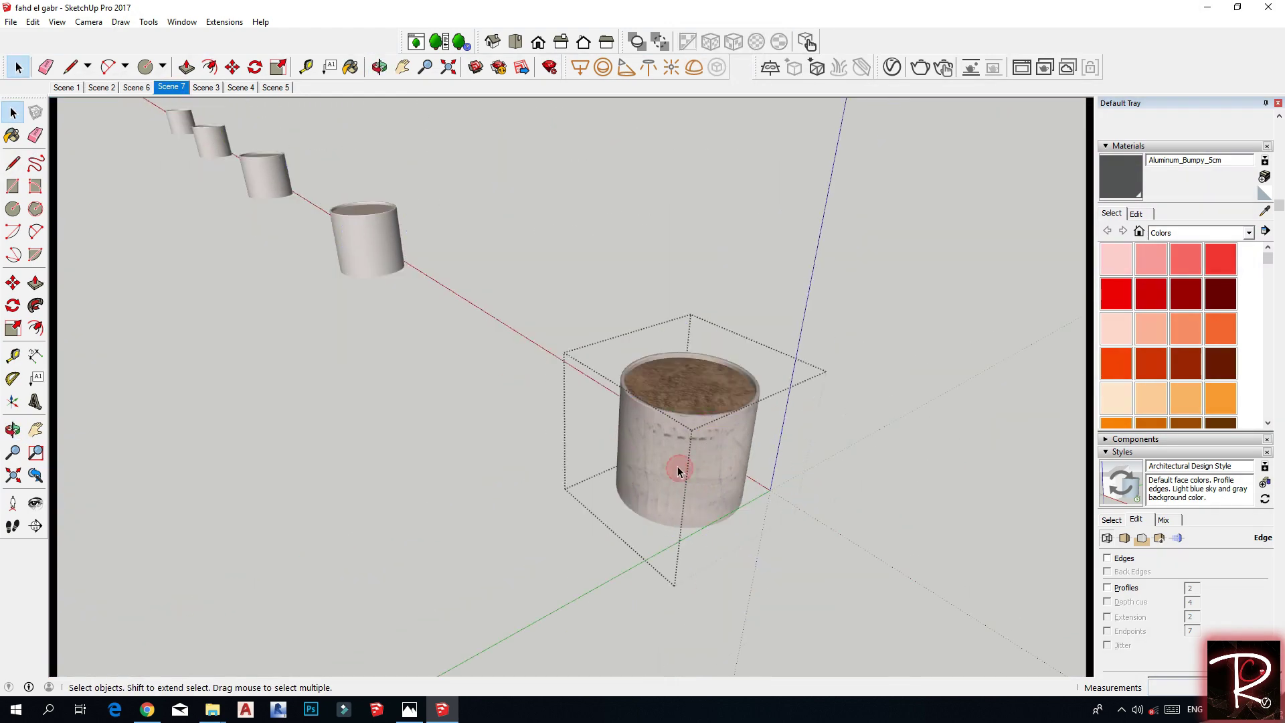
Select all faces of the round plant pot and the flower urn for remapping their textures
{"action": "triple_click", "coordinate": [677, 465]}
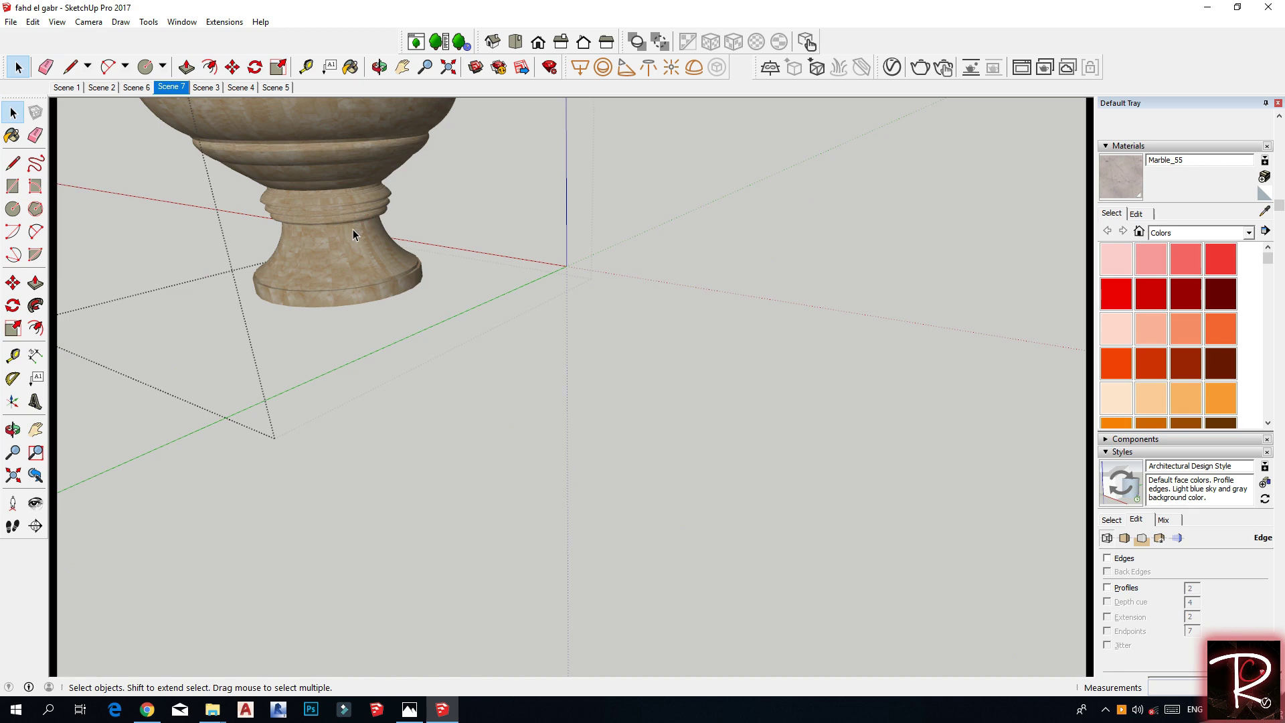
{"action": "middle_click_drag", "start_coordinate": [352, 229], "coordinate": [378, 339]}
{"action": "key", "text": "ctrl+a"}
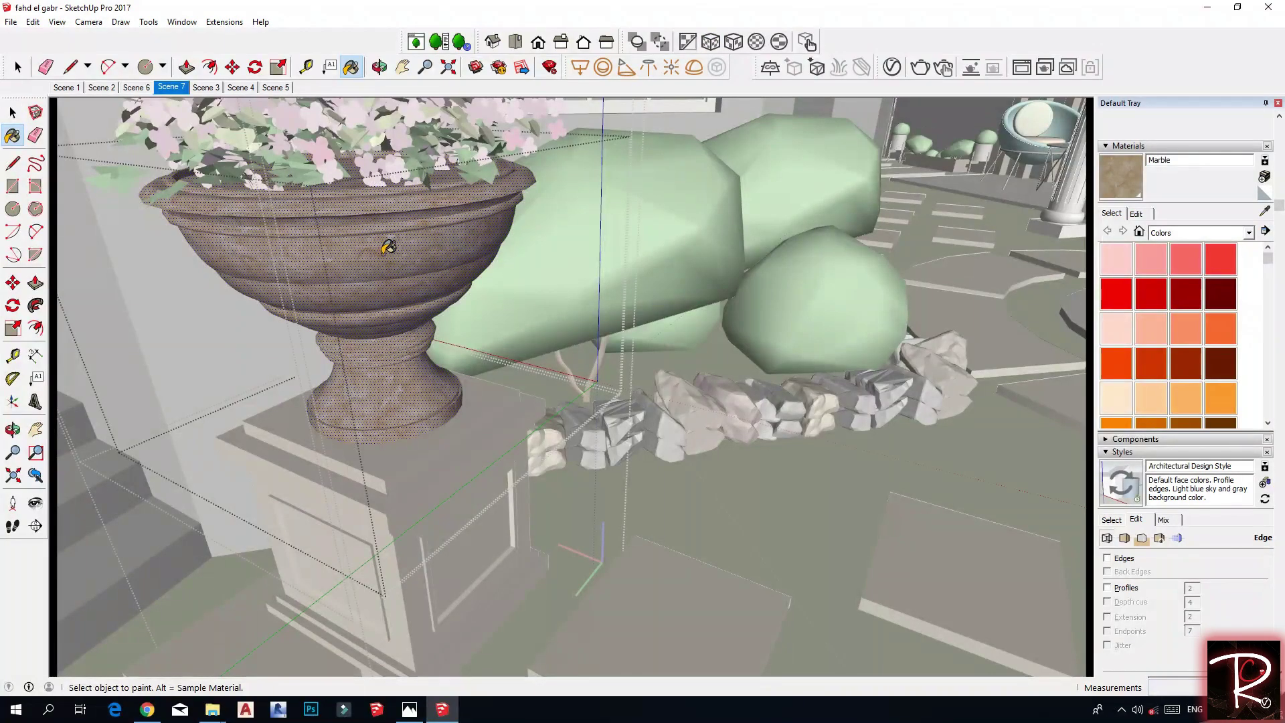
{"action": "scroll", "coordinate": [471, 371], "scroll_direction": "down", "scroll_amount": 3}
{"action": "left_click", "coordinate": [581, 372]}
{"action": "left_click", "coordinate": [616, 415]}
{"action": "middle_click_drag", "start_coordinate": [807, 296], "coordinate": [586, 375]}
{"action": "scroll", "coordinate": [787, 232], "scroll_direction": "up", "scroll_amount": 5}
{"action": "middle_click_drag", "start_coordinate": [787, 232], "coordinate": [828, 335]}
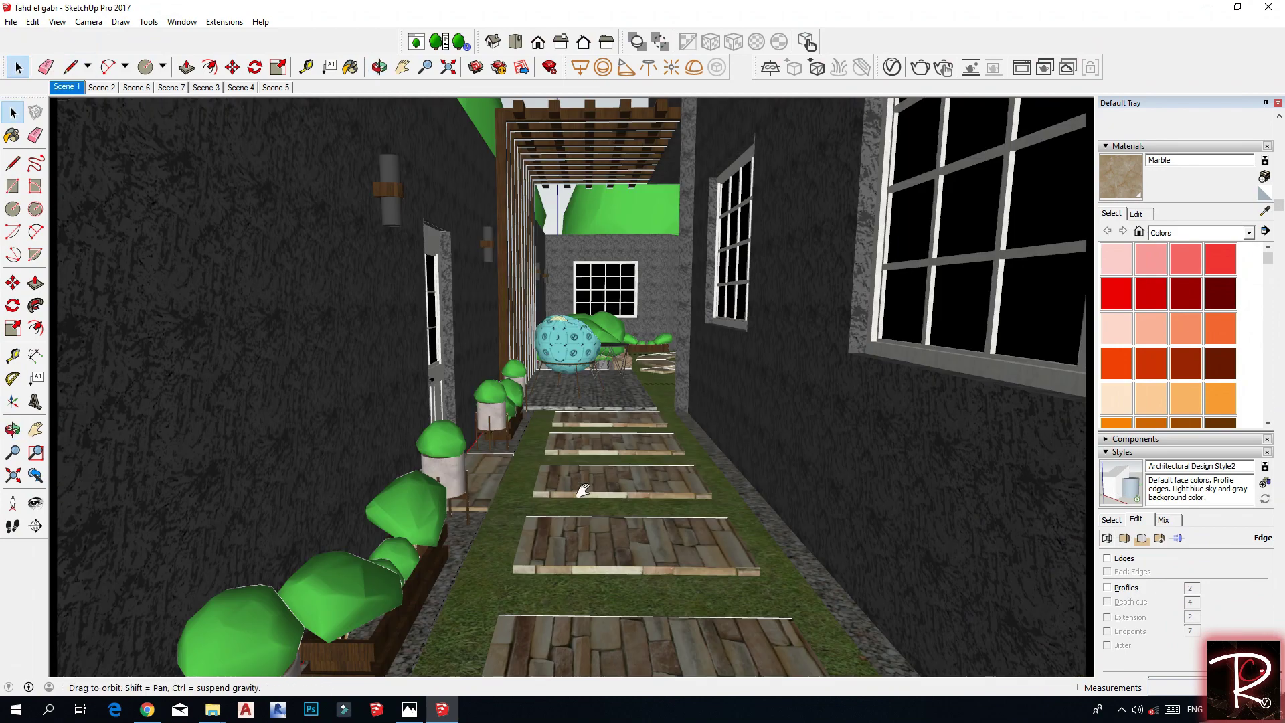
Open the wooden planter box and the Laubwerk Plant Library Browser, and look up the library plants used for its shrubs
{"action": "scroll", "coordinate": [597, 484], "scroll_direction": "up", "scroll_amount": 2}
{"action": "middle_click_drag", "start_coordinate": [584, 490], "coordinate": [338, 500], "text": "shift"}
{"action": "double_click", "coordinate": [414, 564]}
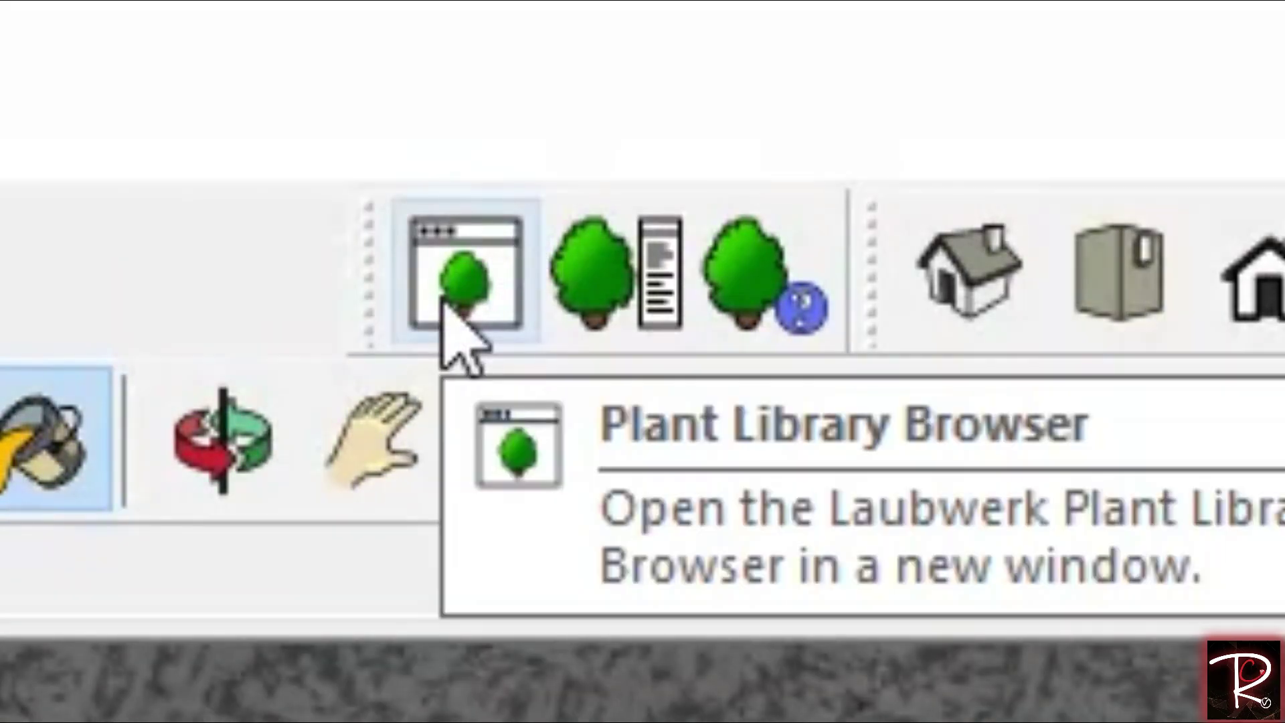
{"action": "left_click", "coordinate": [443, 301]}
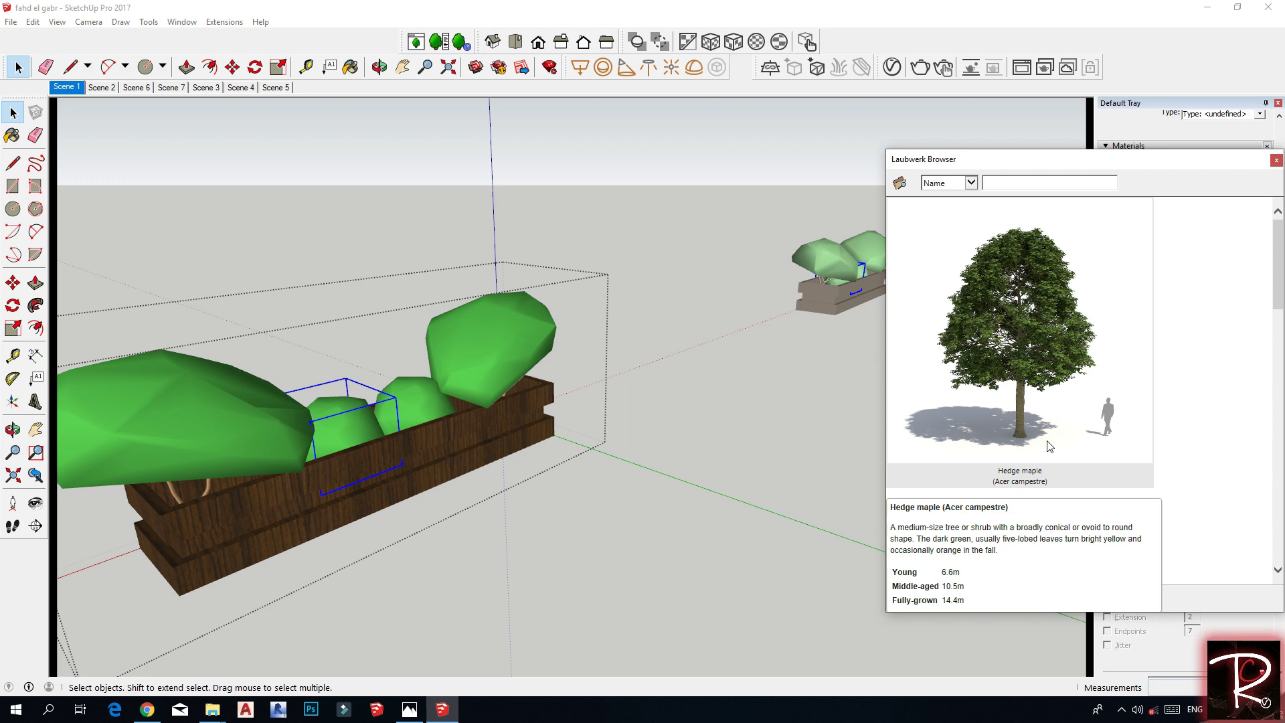
{"action": "scroll", "coordinate": [1032, 386], "scroll_direction": "down", "scroll_amount": 3}
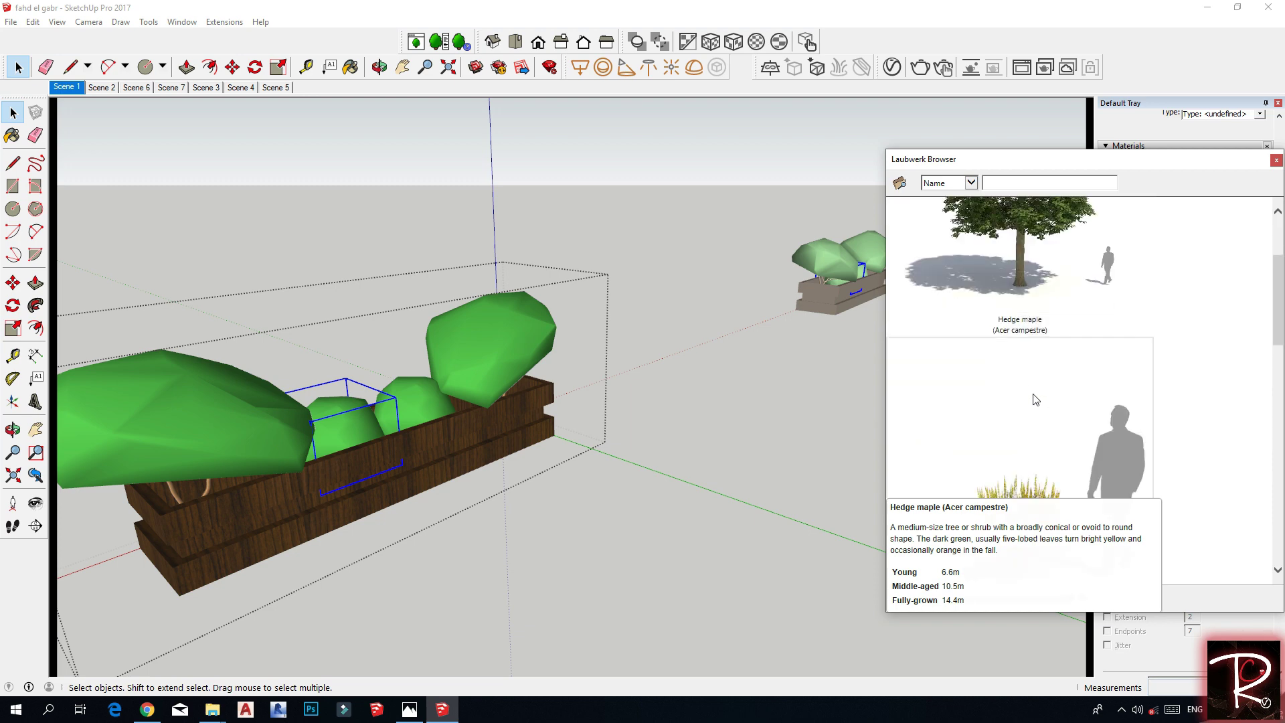
{"action": "left_click", "coordinate": [499, 362]}
{"action": "scroll", "coordinate": [1038, 384], "scroll_direction": "down", "scroll_amount": 5}
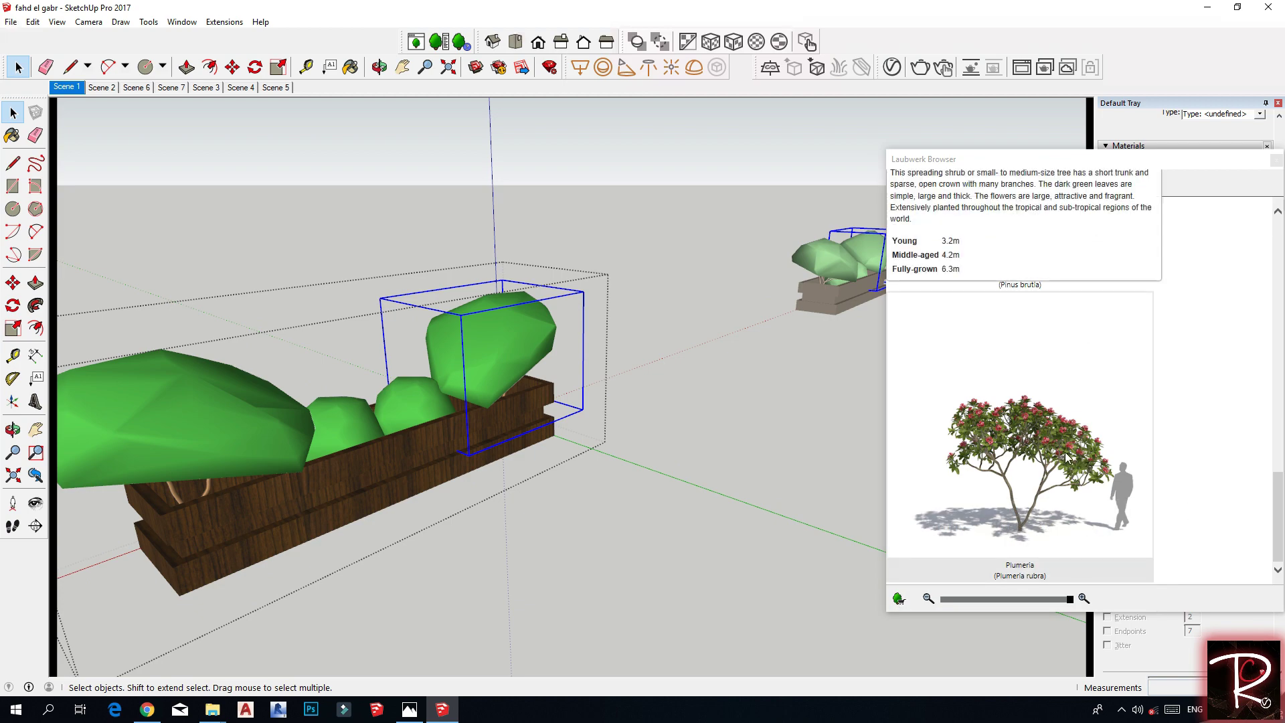
Open the potted plant for editing, select its foliage and look up Common broom in the plant library
{"action": "left_click", "coordinate": [683, 446]}
{"action": "scroll", "coordinate": [621, 322], "scroll_direction": "up", "scroll_amount": 2}
{"action": "middle_click_drag", "start_coordinate": [621, 323], "coordinate": [695, 335]}
{"action": "double_click", "coordinate": [573, 343]}
{"action": "left_click", "coordinate": [586, 236]}
{"action": "scroll", "coordinate": [1018, 364], "scroll_direction": "up", "scroll_amount": 4}
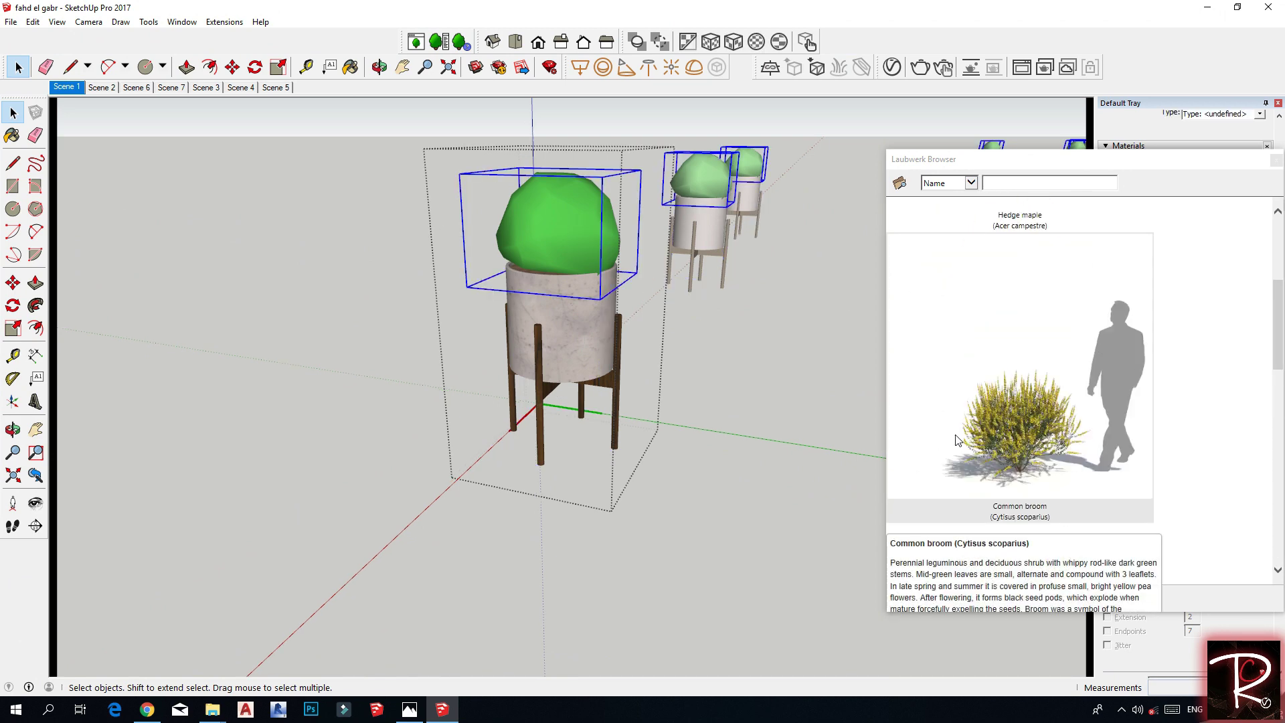
Leave the potted plant and examine the bushes along the stone border alongside the Plumeria entry in the plant library
{"action": "key", "text": "Escape"}
{"action": "left_click", "coordinate": [727, 333]}
{"action": "middle_click_drag", "start_coordinate": [727, 333], "coordinate": [727, 333], "text": "shift"}
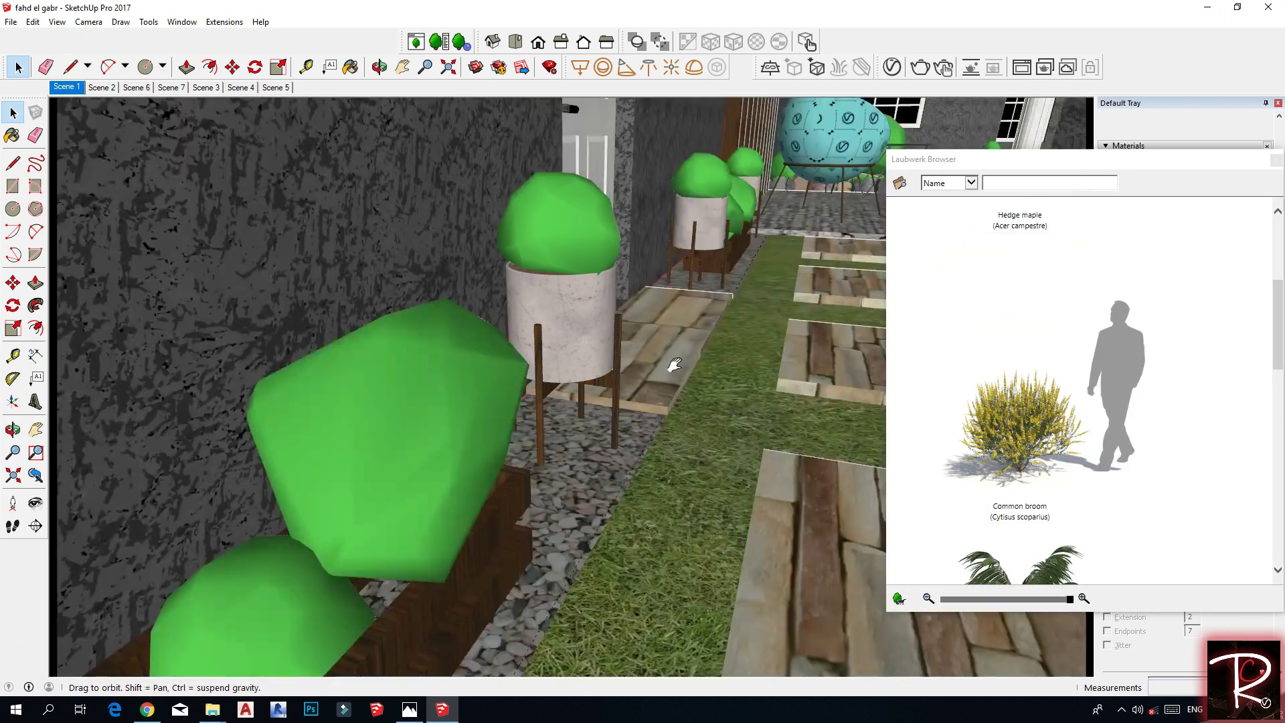
{"action": "middle_click_drag", "start_coordinate": [656, 385], "coordinate": [637, 477], "text": "shift"}
{"action": "middle_click_drag", "start_coordinate": [767, 265], "coordinate": [613, 245], "text": "shift"}
{"action": "middle_click_drag", "start_coordinate": [613, 245], "coordinate": [452, 311], "text": "shift"}
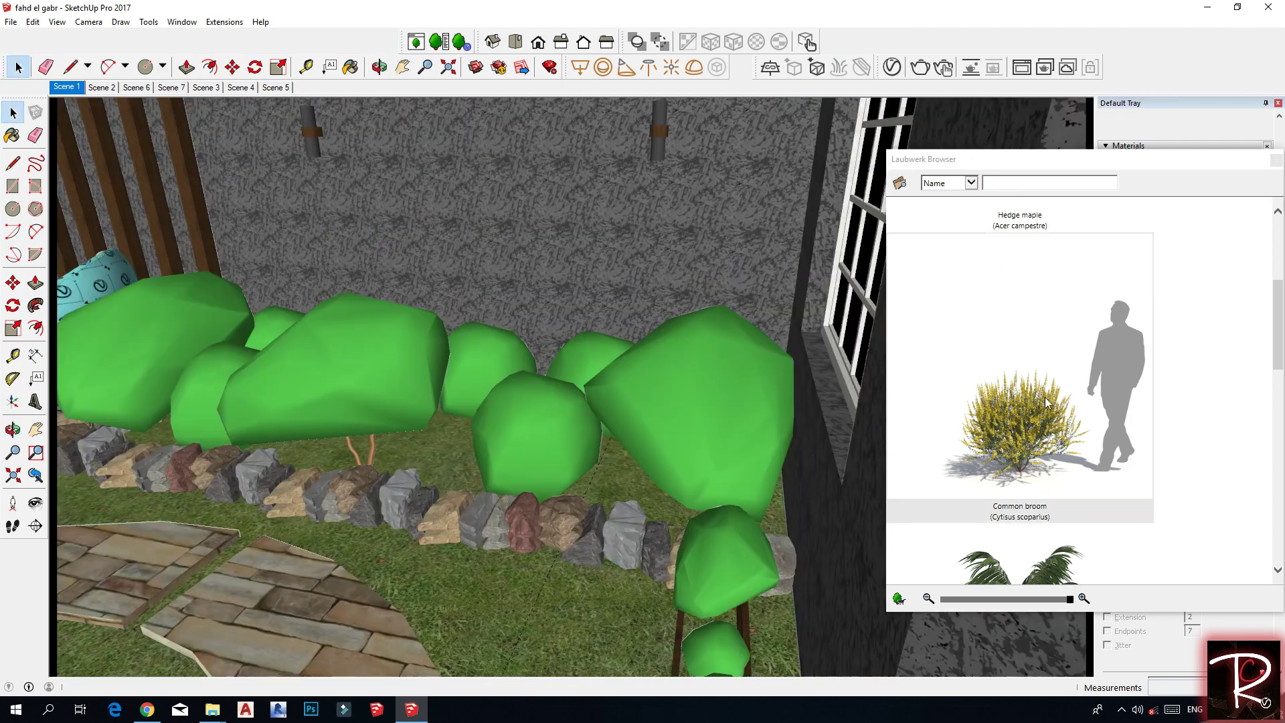
{"action": "scroll", "coordinate": [1053, 378], "scroll_direction": "down", "scroll_amount": 9}
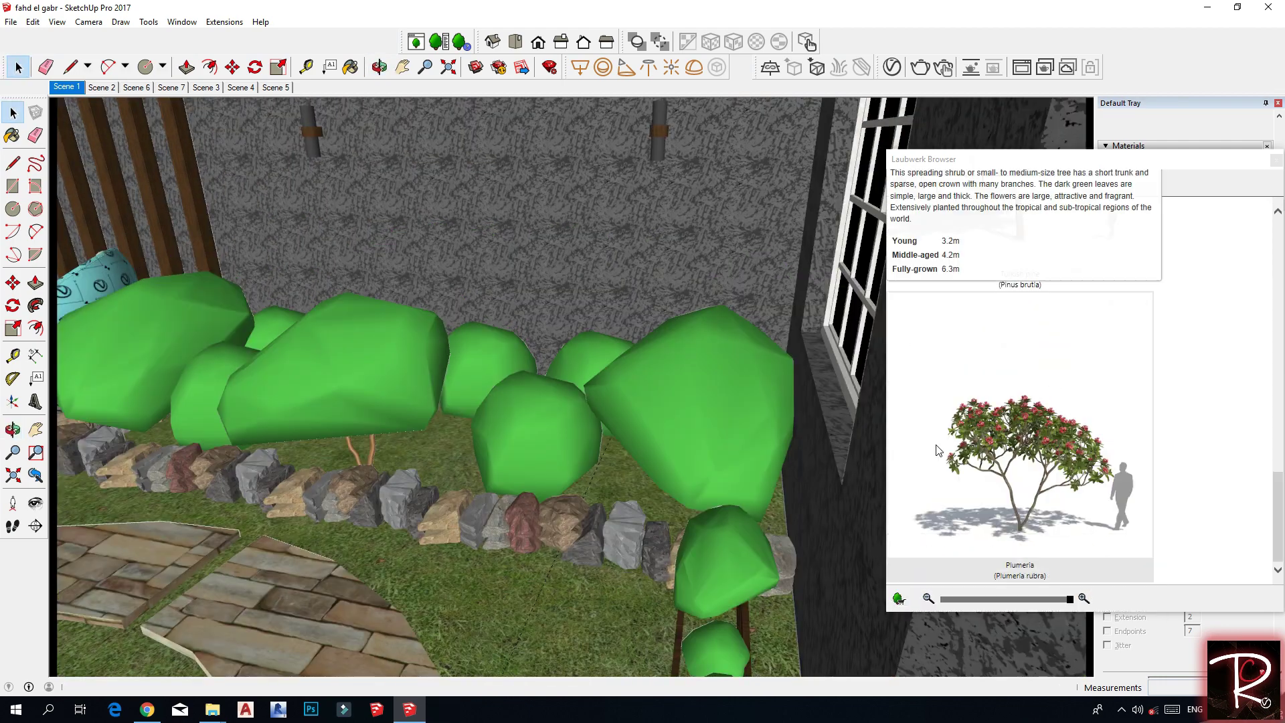
{"action": "scroll", "coordinate": [512, 380], "scroll_direction": "down", "scroll_amount": 3}
Select the large trees surrounding the house, look up Hedge maple in the plant library and return to Scene 1
{"action": "middle_click_drag", "start_coordinate": [512, 380], "coordinate": [536, 385]}
{"action": "scroll", "coordinate": [536, 384], "scroll_direction": "down", "scroll_amount": 4}
{"action": "middle_click_drag", "start_coordinate": [574, 453], "coordinate": [672, 353], "text": "shift"}
{"action": "scroll", "coordinate": [518, 488], "scroll_direction": "down", "scroll_amount": 4}
{"action": "middle_click_drag", "start_coordinate": [81, 425], "coordinate": [213, 396], "text": "shift"}
{"action": "left_click", "coordinate": [201, 402]}
{"action": "left_click", "coordinate": [284, 445], "text": "ctrl"}
{"action": "left_click", "coordinate": [441, 535], "text": "ctrl"}
{"action": "left_click", "coordinate": [693, 629], "text": "ctrl"}
{"action": "left_click", "coordinate": [803, 569], "text": "ctrl"}
{"action": "left_click", "coordinate": [738, 253], "text": "ctrl"}
{"action": "left_click", "coordinate": [827, 257], "text": "ctrl"}
{"action": "scroll", "coordinate": [1030, 373], "scroll_direction": "down", "scroll_amount": 6}
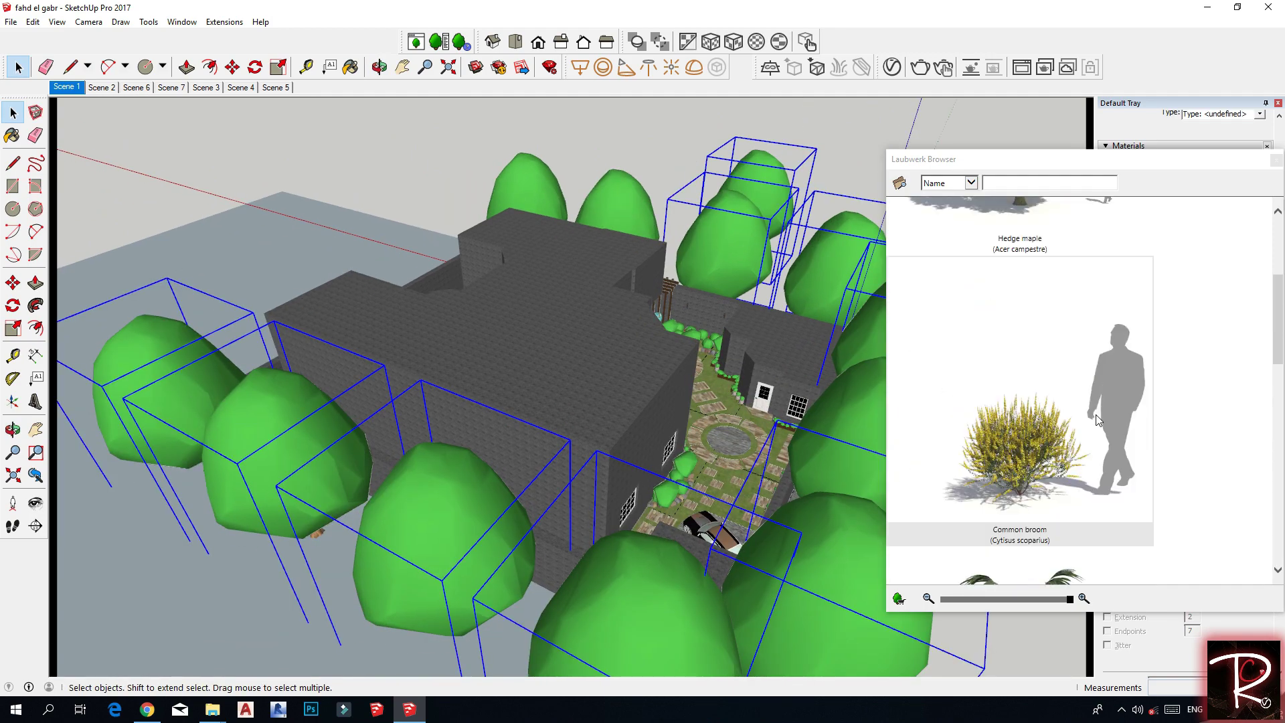
{"action": "mouse_move", "coordinate": [1030, 372]}
{"action": "left_click", "coordinate": [58, 88]}
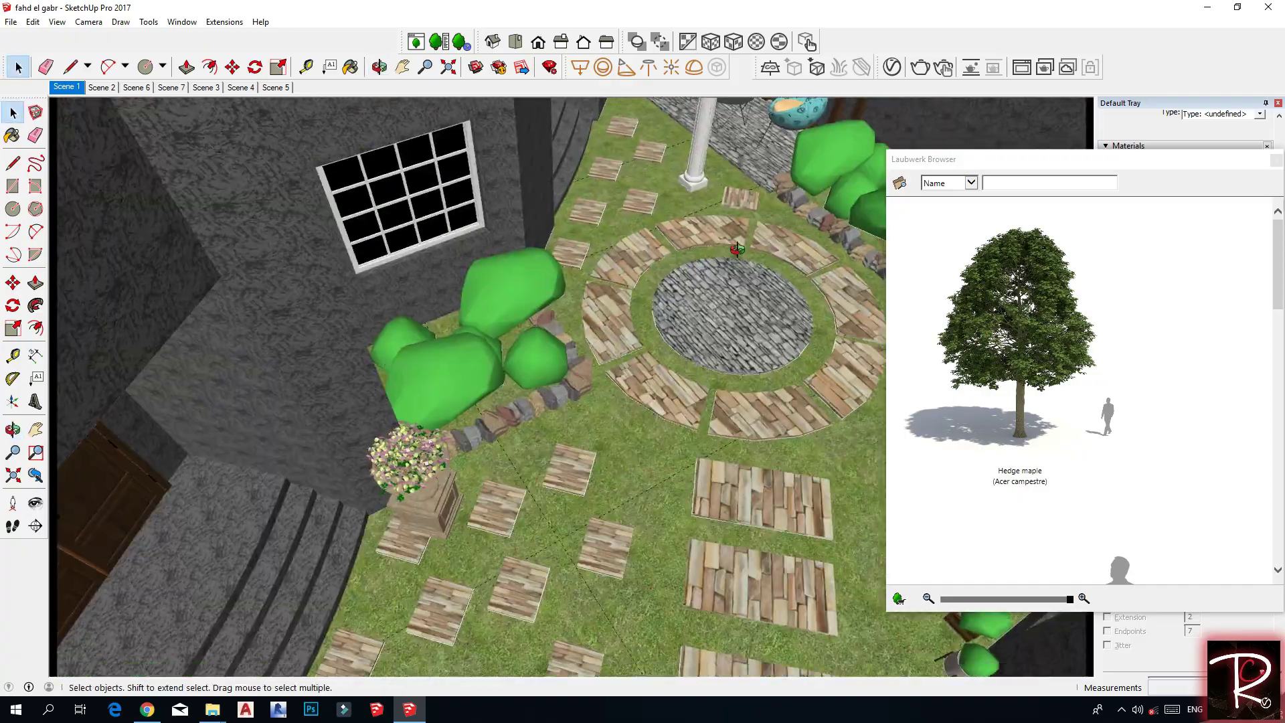
Search Google for Laubwerk in the web browser and open the store on its official website
{"action": "left_click", "coordinate": [520, 177]}
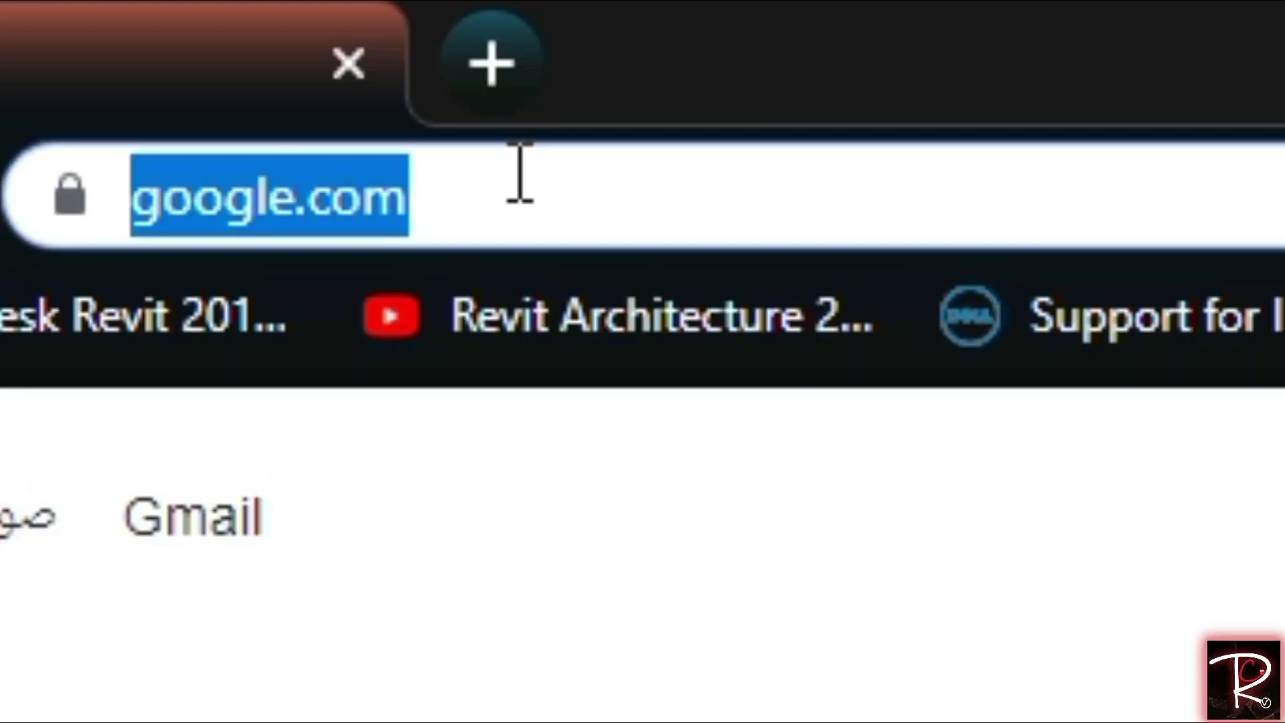
{"action": "type", "text": "Laubwerk"}
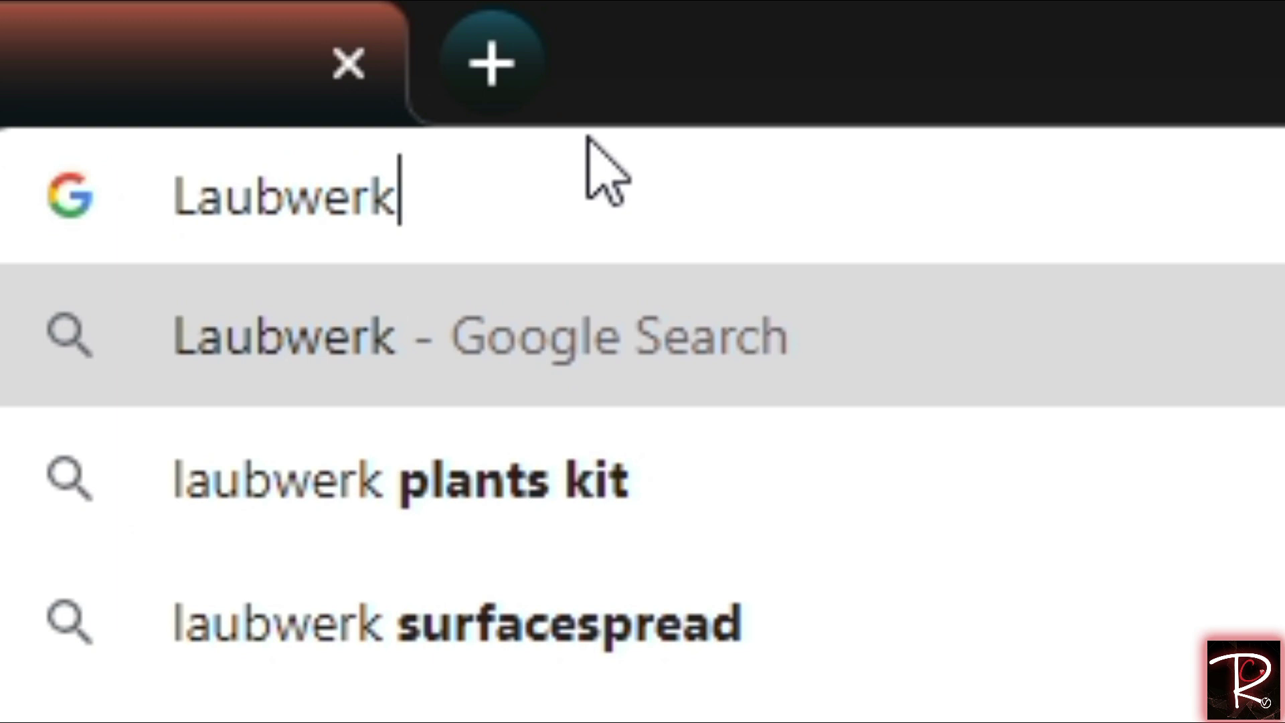
{"action": "key", "text": "Return"}
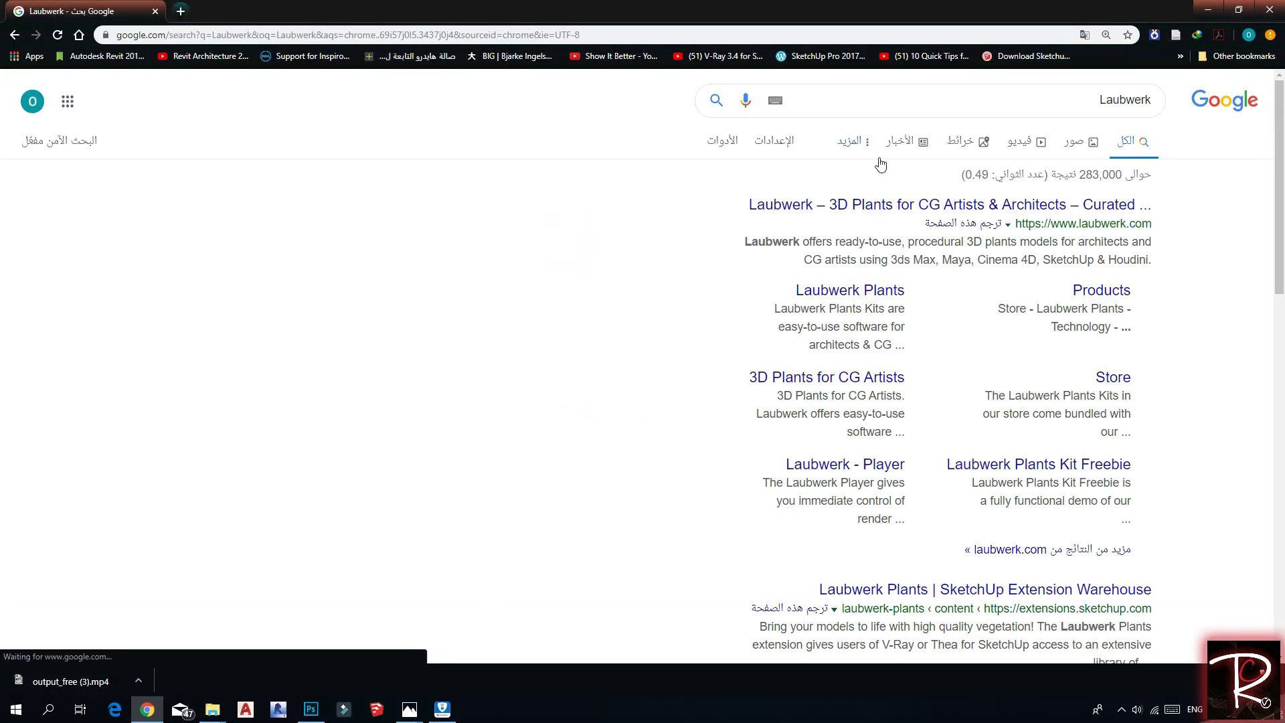
{"action": "left_click", "coordinate": [961, 211]}
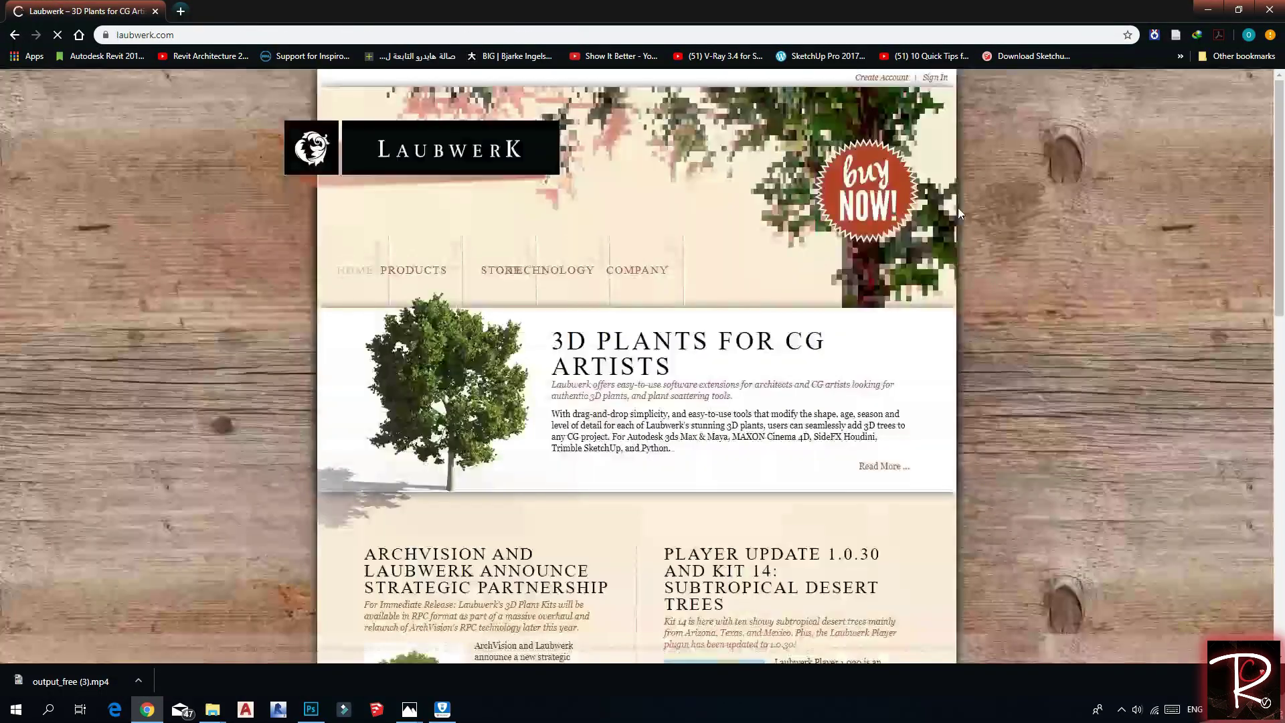
{"action": "left_click", "coordinate": [510, 276]}
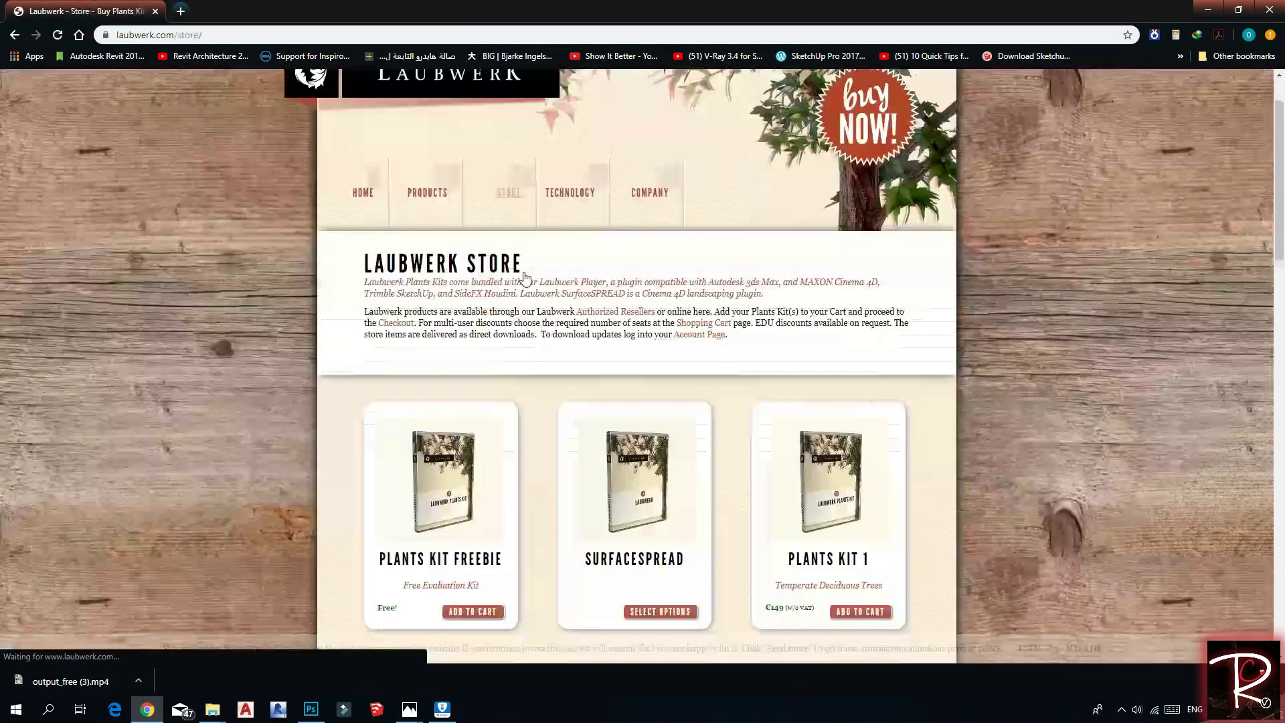
Add the free Plants Kit Freebie to the cart and proceed to checkout to review the billing form and order
{"action": "scroll", "coordinate": [525, 277], "scroll_direction": "down", "scroll_amount": 4}
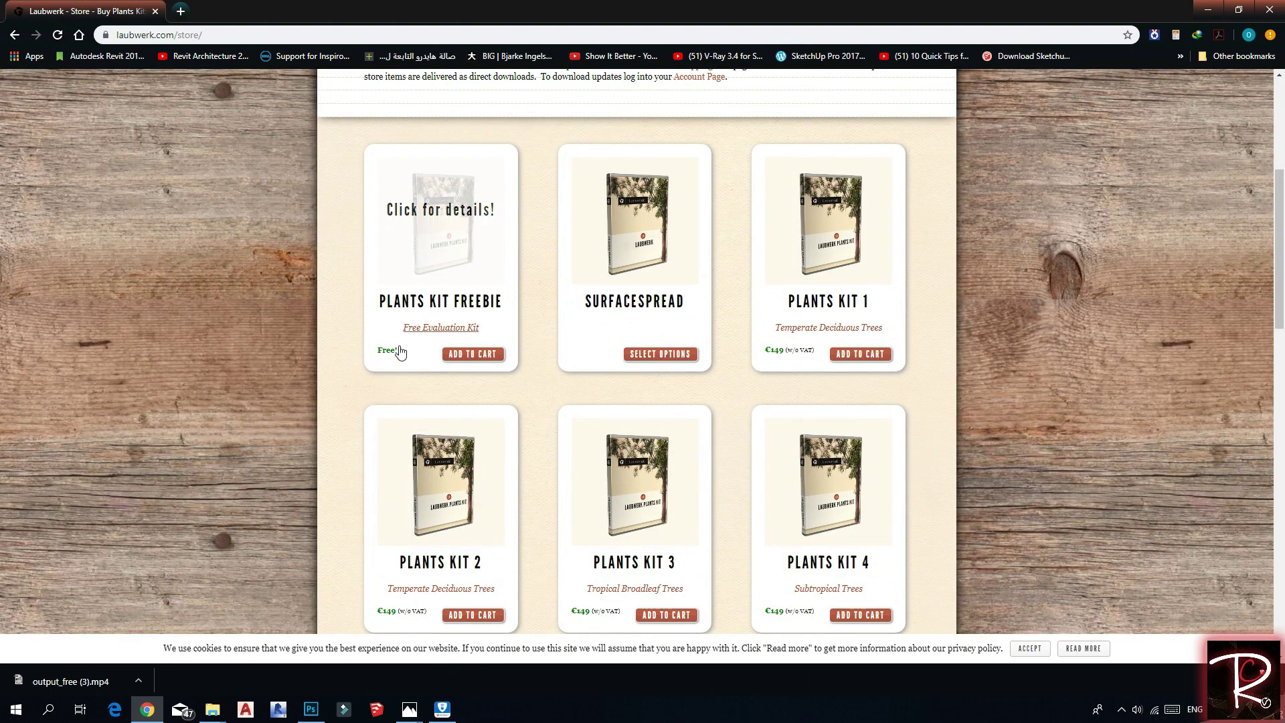
{"action": "left_click", "coordinate": [475, 354]}
{"action": "scroll", "coordinate": [481, 358], "scroll_direction": "up", "scroll_amount": 3}
{"action": "left_click", "coordinate": [1050, 420]}
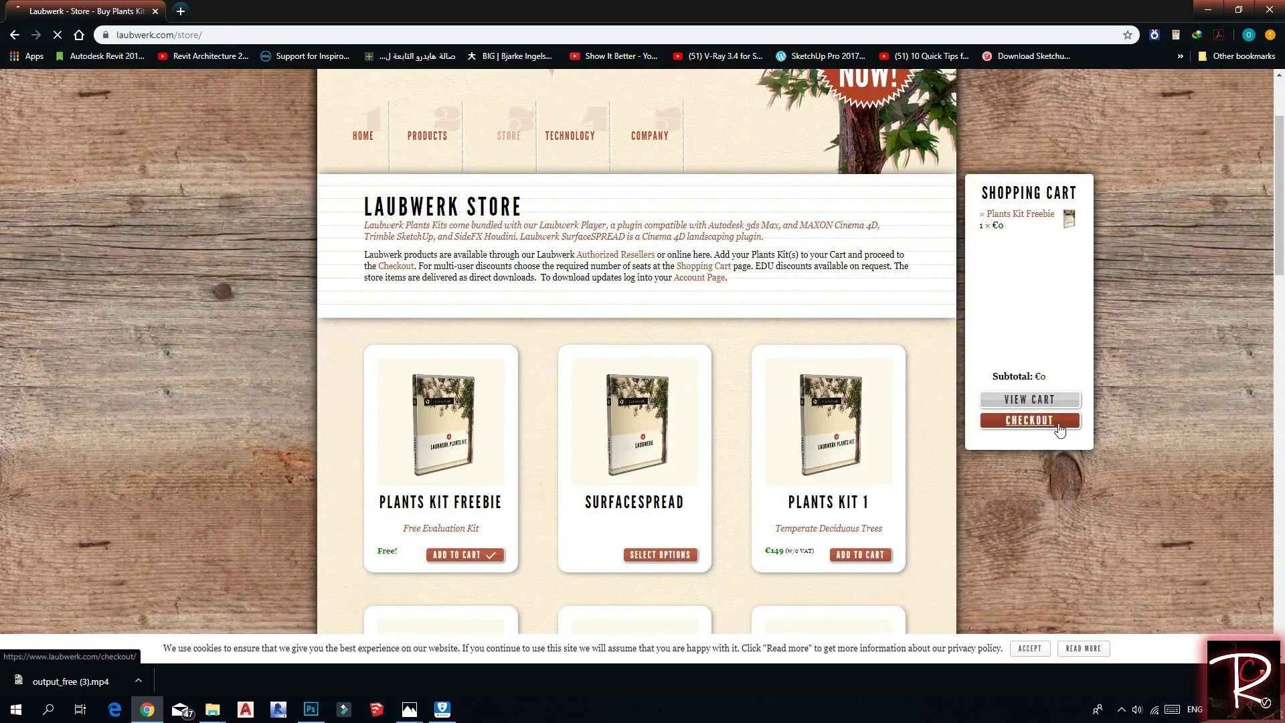
{"action": "scroll", "coordinate": [841, 323], "scroll_direction": "down", "scroll_amount": 7}
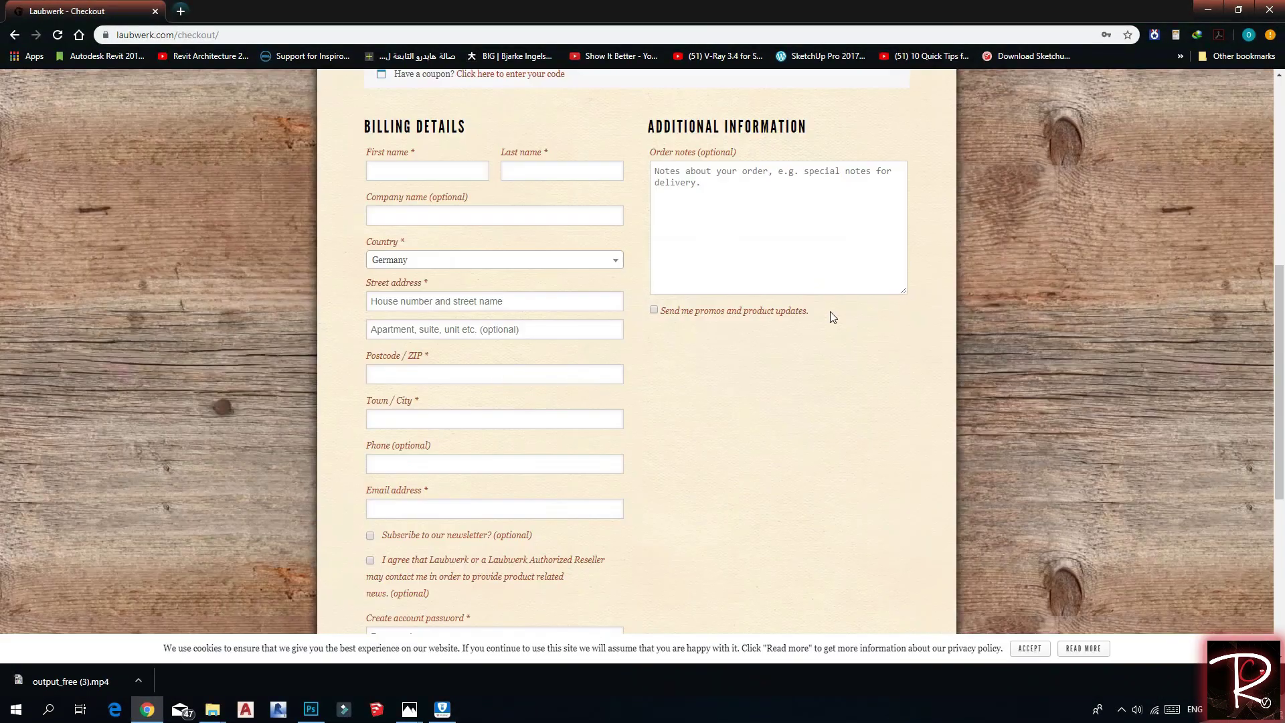
{"action": "scroll", "coordinate": [597, 376], "scroll_direction": "down", "scroll_amount": 3}
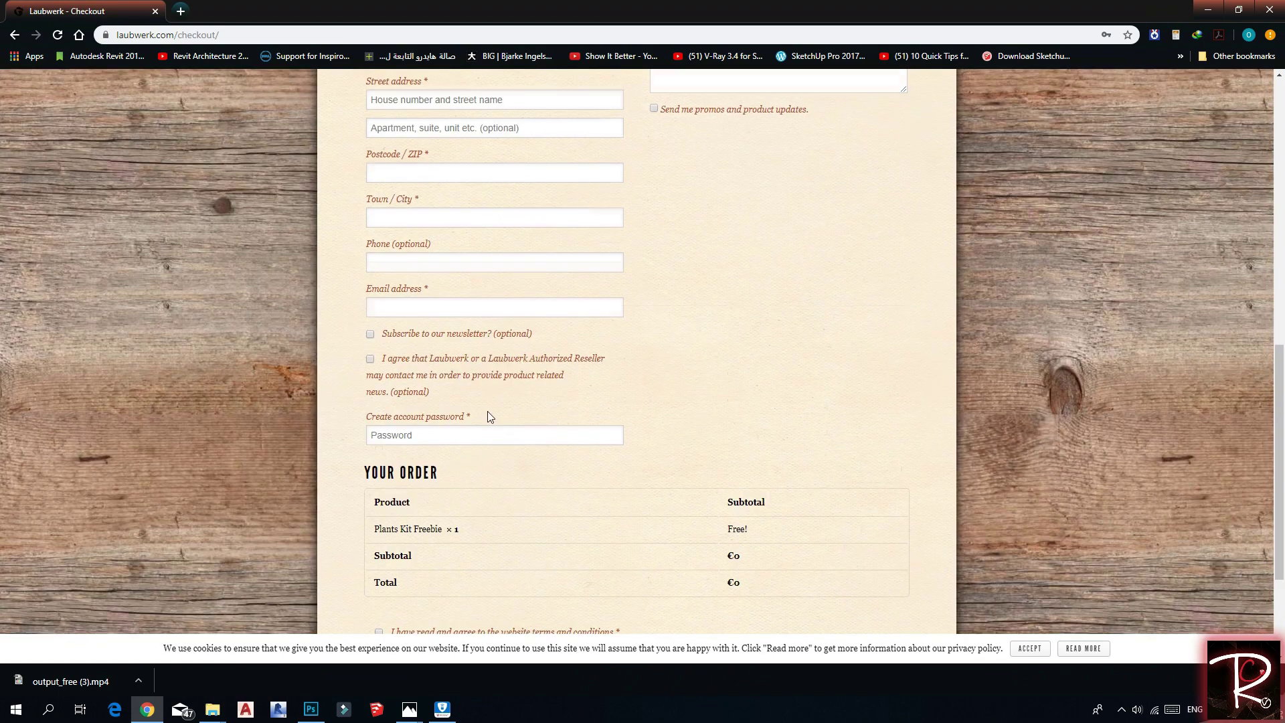
{"action": "scroll", "coordinate": [488, 416], "scroll_direction": "down", "scroll_amount": 3}
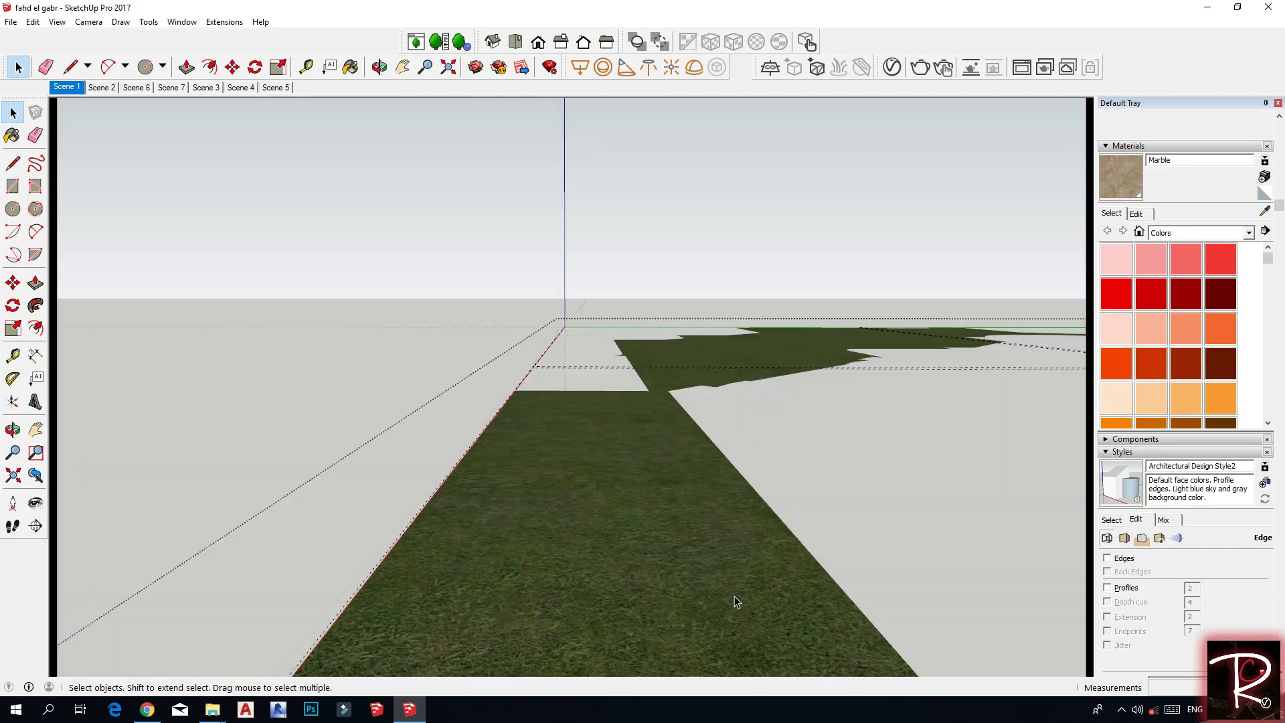
Switch back to the SketchUp model and examine the lawn surface
{"action": "middle_click_drag", "start_coordinate": [734, 596], "coordinate": [588, 459]}
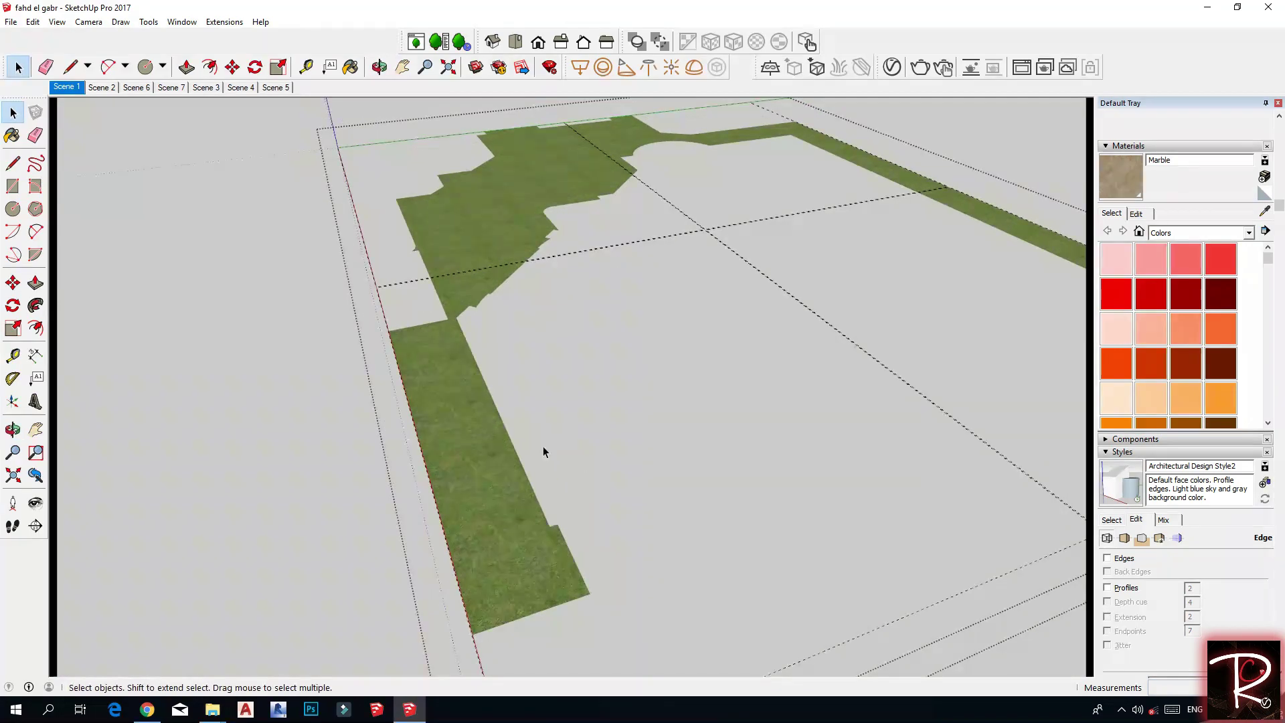
{"action": "scroll", "coordinate": [524, 468], "scroll_direction": "up", "scroll_amount": 5}
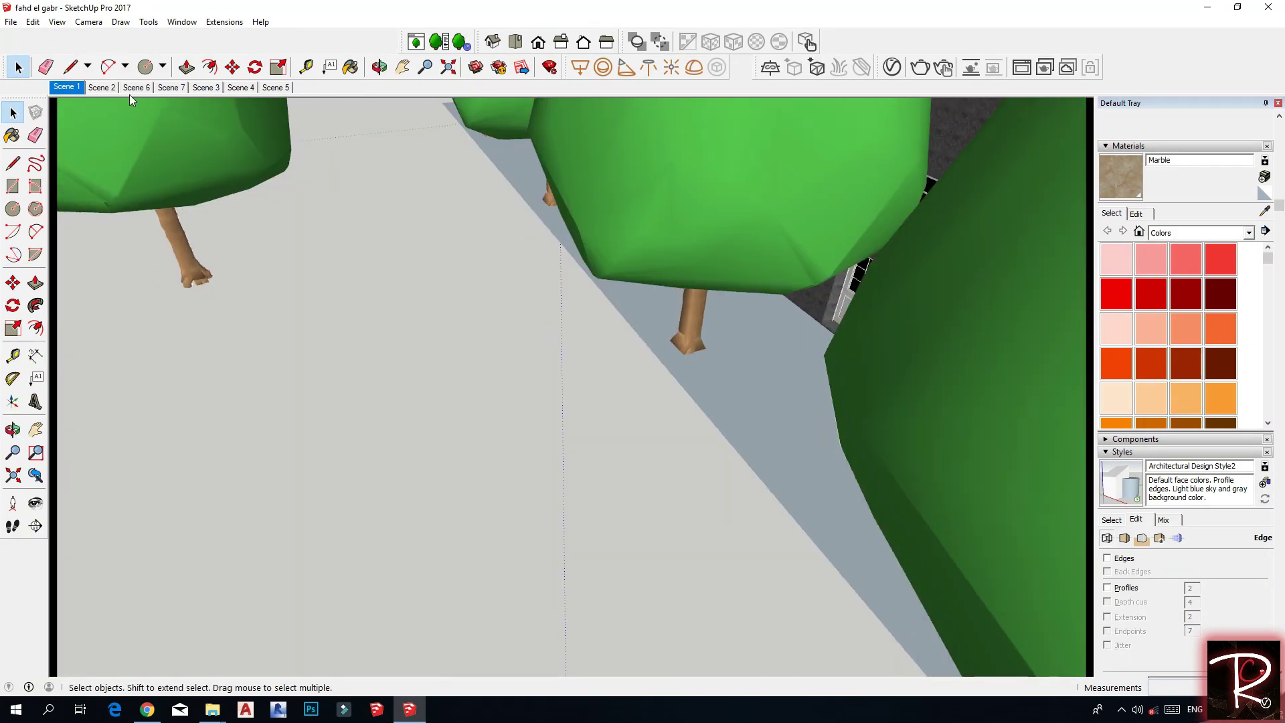
Draw a rectangle on the open ground outside the paved strip beside the trees
{"action": "left_click", "coordinate": [162, 67]}
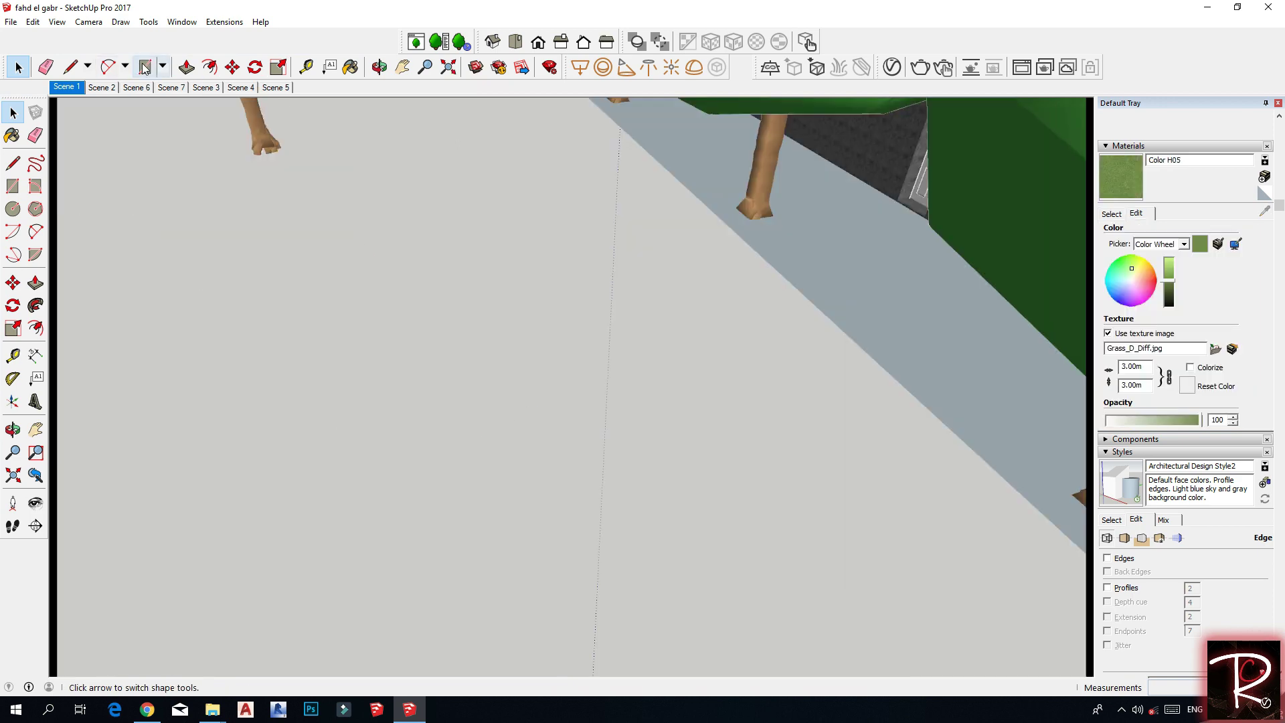
{"action": "key", "text": "r"}
{"action": "left_click", "coordinate": [534, 282]}
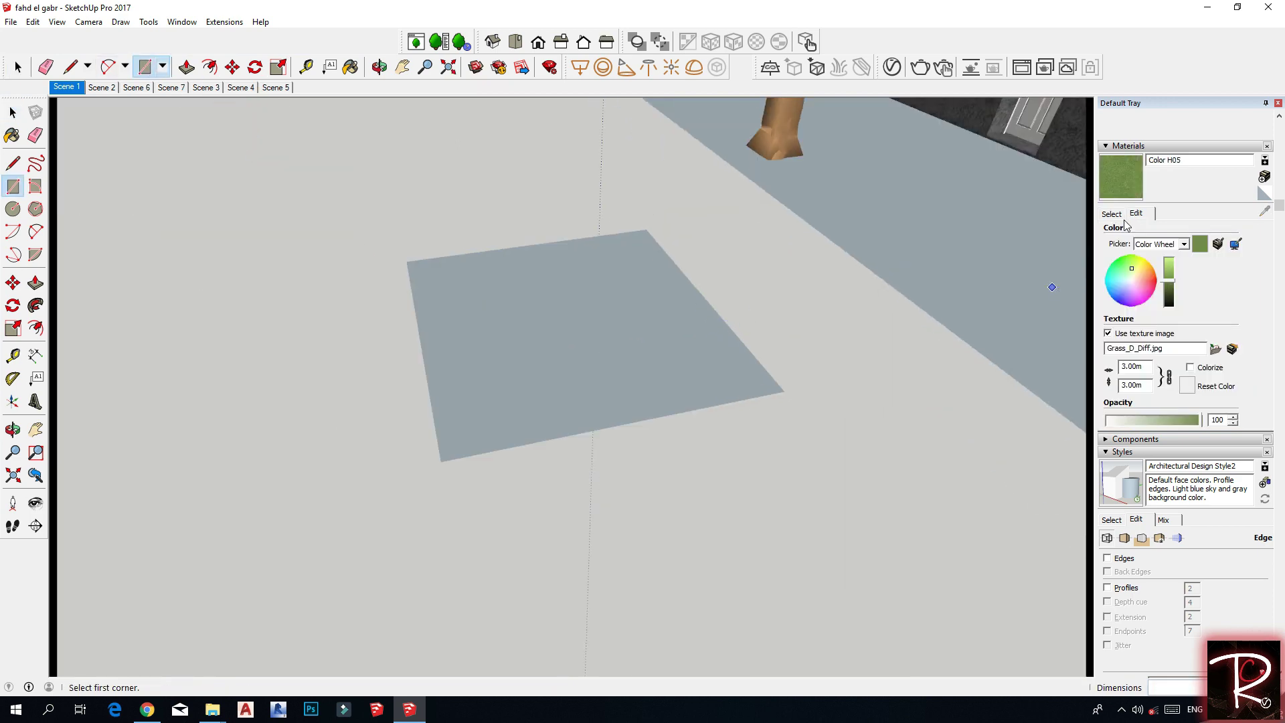
Paint the new rectangle with the purple Color J07 from the Colors collection
{"action": "left_click", "coordinate": [1112, 213]}
{"action": "scroll", "coordinate": [1168, 334], "scroll_direction": "down", "scroll_amount": 3}
{"action": "left_click", "coordinate": [1186, 358]}
{"action": "left_click", "coordinate": [548, 308]}
{"action": "middle_click_drag", "start_coordinate": [548, 308], "coordinate": [594, 229]}
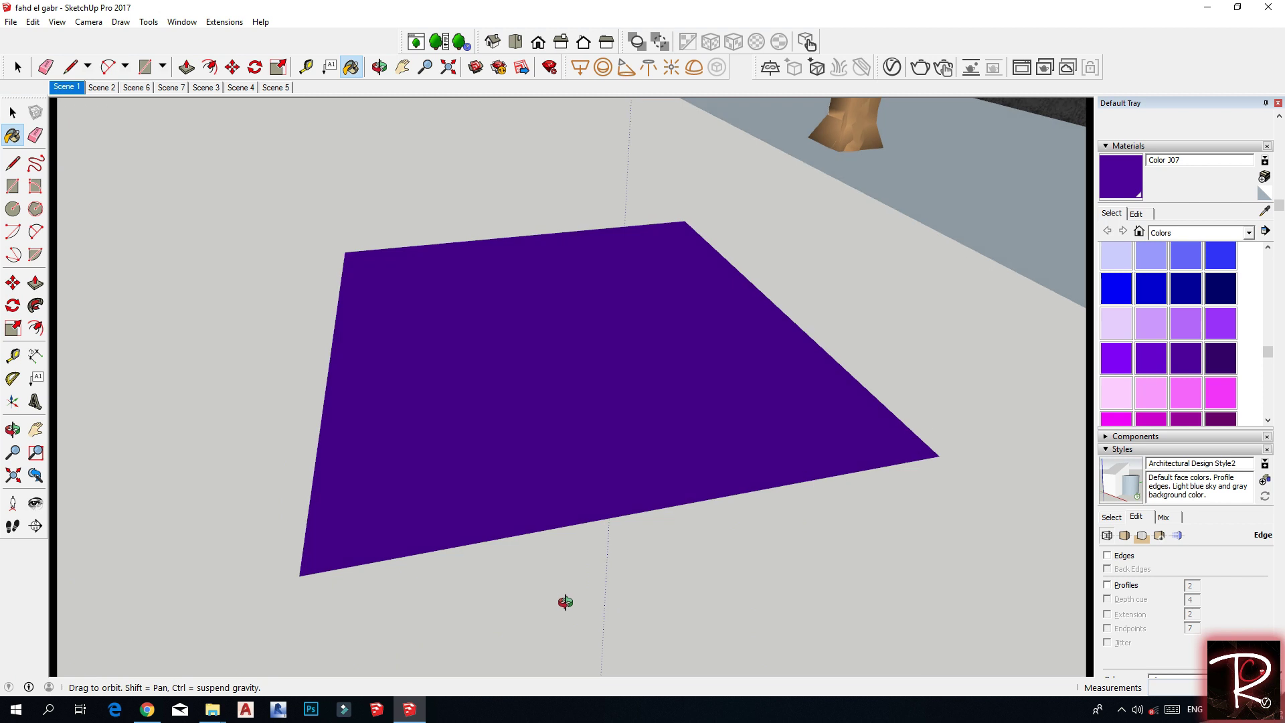
Select the purple rectangle's face and enable a texture image for its material
{"action": "key", "text": "space"}
{"action": "left_click", "coordinate": [605, 396]}
{"action": "left_click", "coordinate": [1136, 214]}
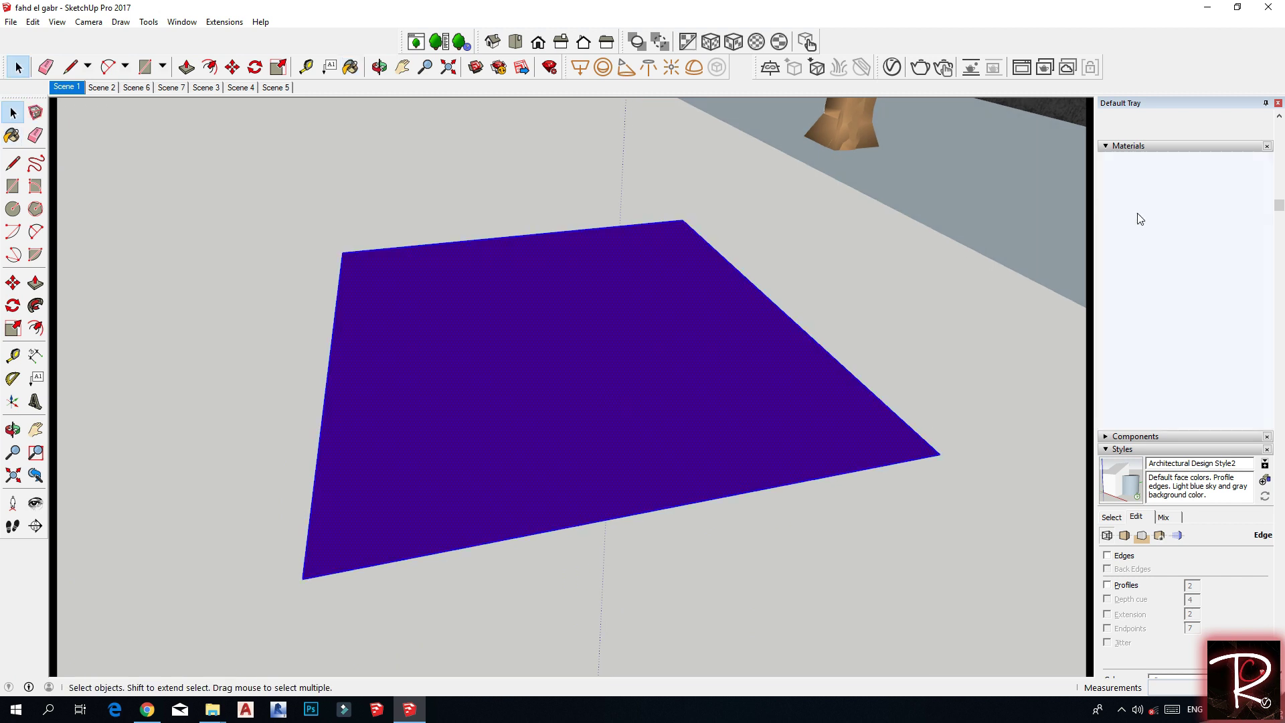
{"action": "left_click", "coordinate": [1107, 333]}
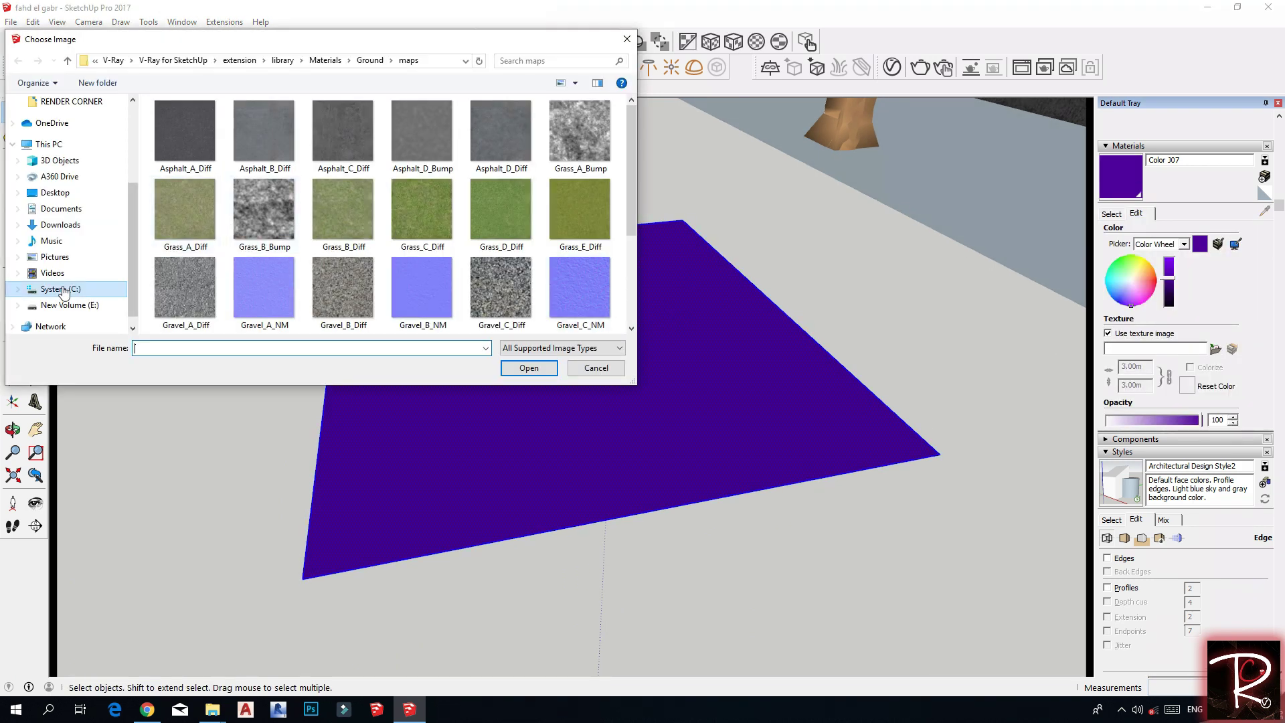
Load Grass_A_Diff as the texture from the Ground maps folder of the V-Ray for SketchUp materials library on drive C
{"action": "left_click", "coordinate": [55, 290]}
{"action": "double_click", "coordinate": [194, 164]}
{"action": "double_click", "coordinate": [190, 150]}
{"action": "double_click", "coordinate": [184, 135]}
{"action": "double_click", "coordinate": [200, 150]}
{"action": "double_click", "coordinate": [192, 137]}
{"action": "double_click", "coordinate": [192, 129]}
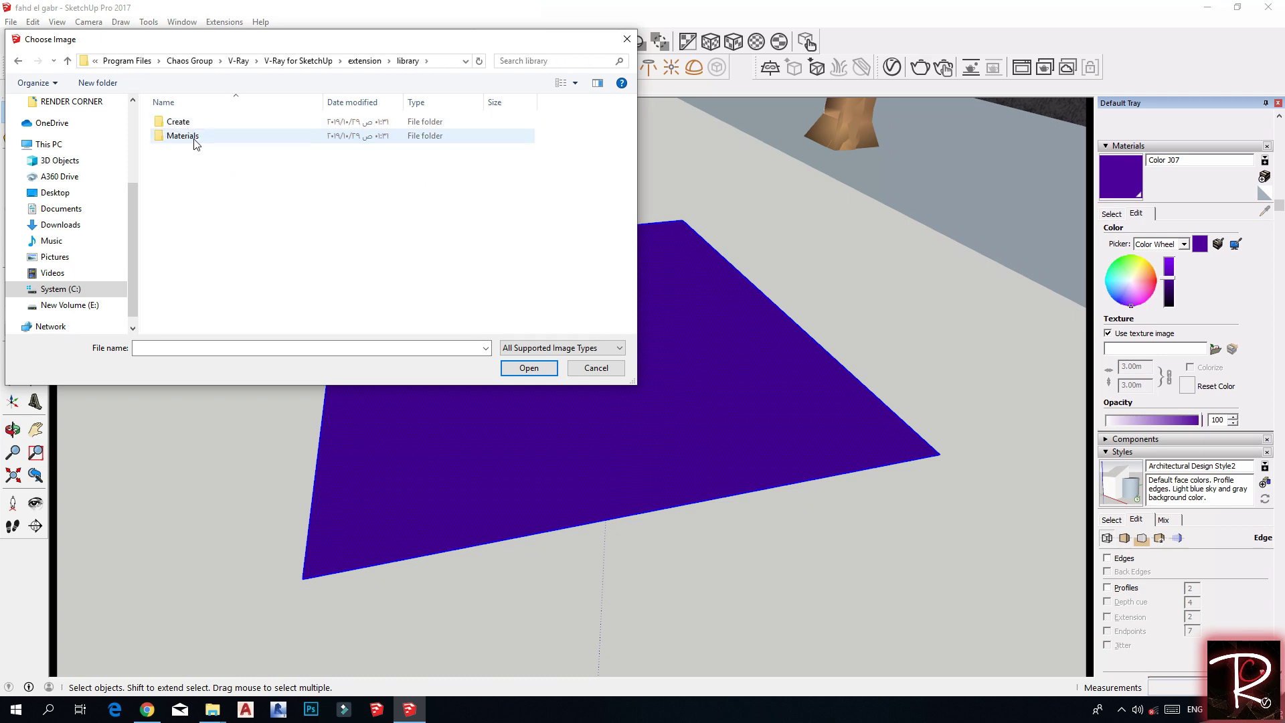
{"action": "double_click", "coordinate": [192, 138]}
{"action": "scroll", "coordinate": [235, 212], "scroll_direction": "down", "scroll_amount": 4}
{"action": "scroll", "coordinate": [214, 214], "scroll_direction": "down", "scroll_amount": 5}
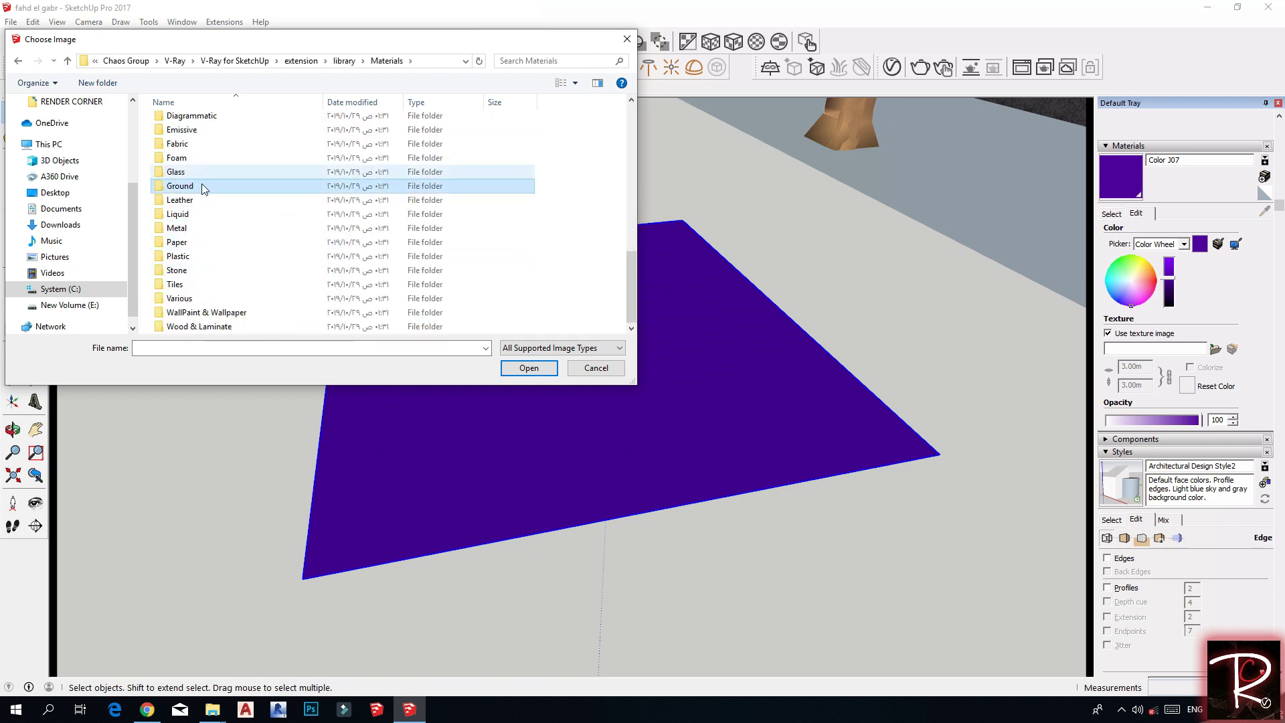
{"action": "double_click", "coordinate": [203, 186]}
{"action": "double_click", "coordinate": [175, 121]}
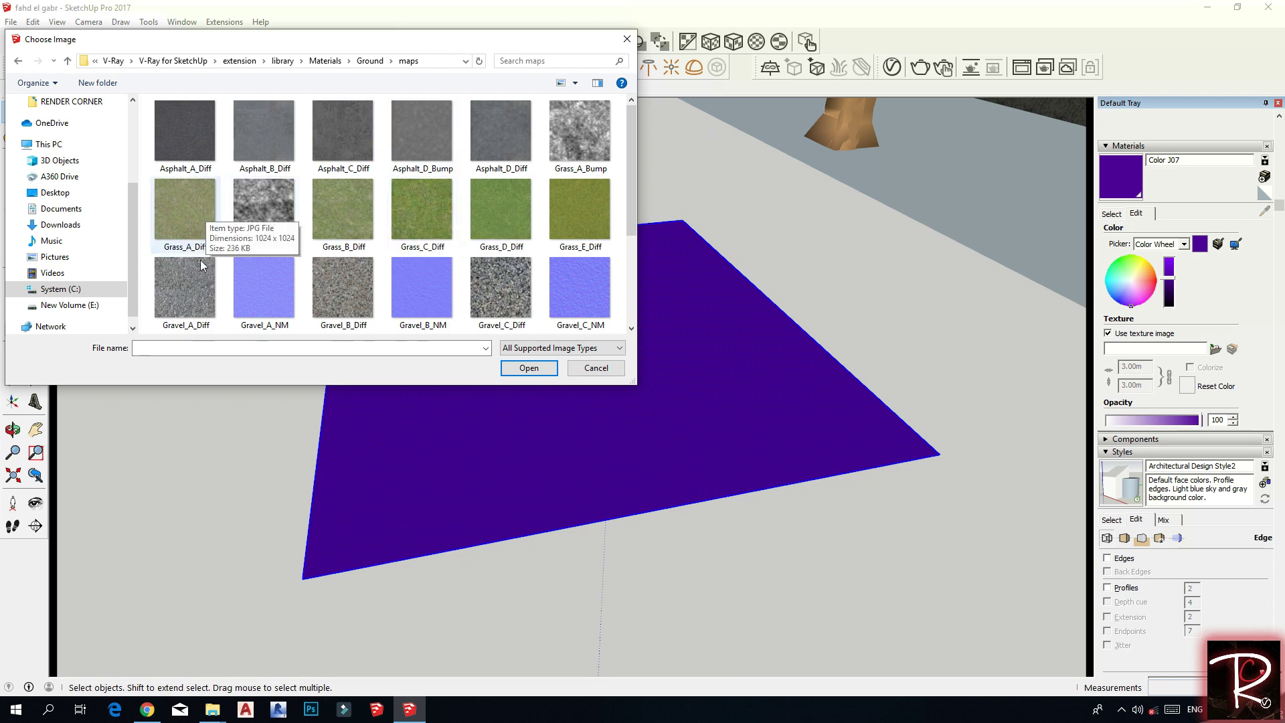
{"action": "double_click", "coordinate": [194, 210]}
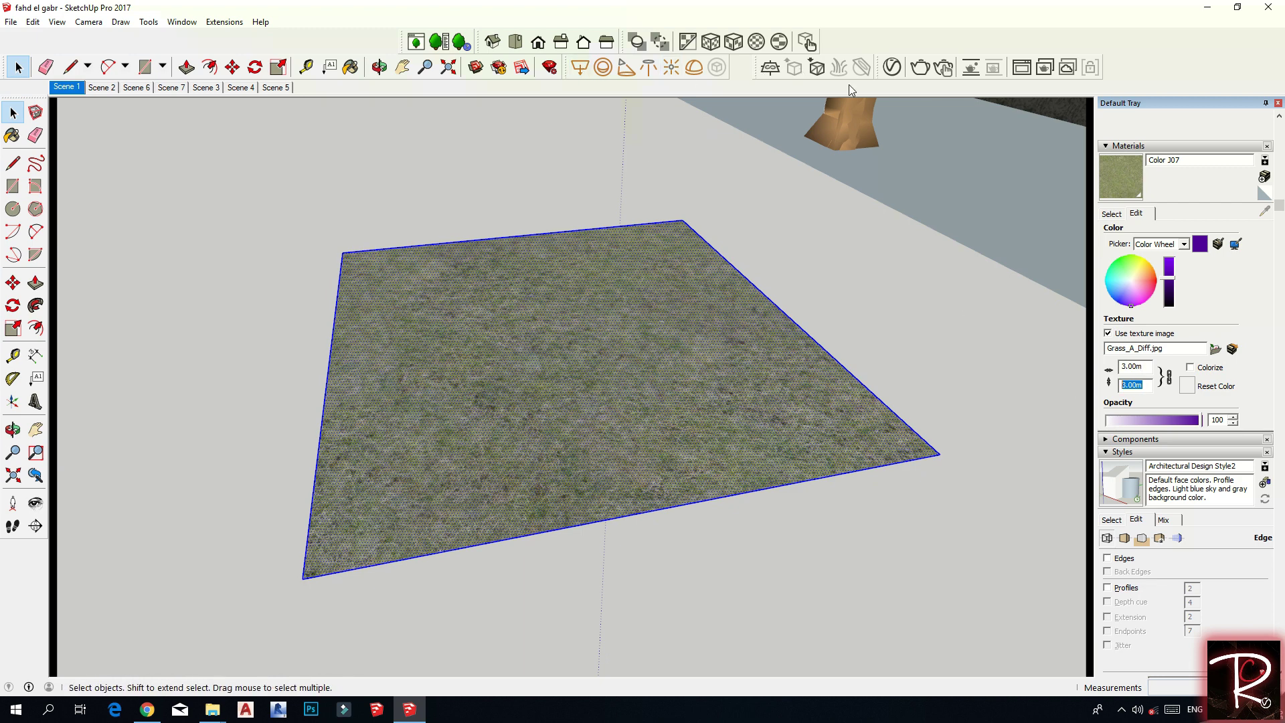
Turn on bump mapping for Color J07 in the V-Ray Asset Editor and assign a bitmap image from the V-Ray library to it
{"action": "left_click", "coordinate": [891, 67]}
{"action": "left_click_drag", "start_coordinate": [991, 141], "coordinate": [704, 181]}
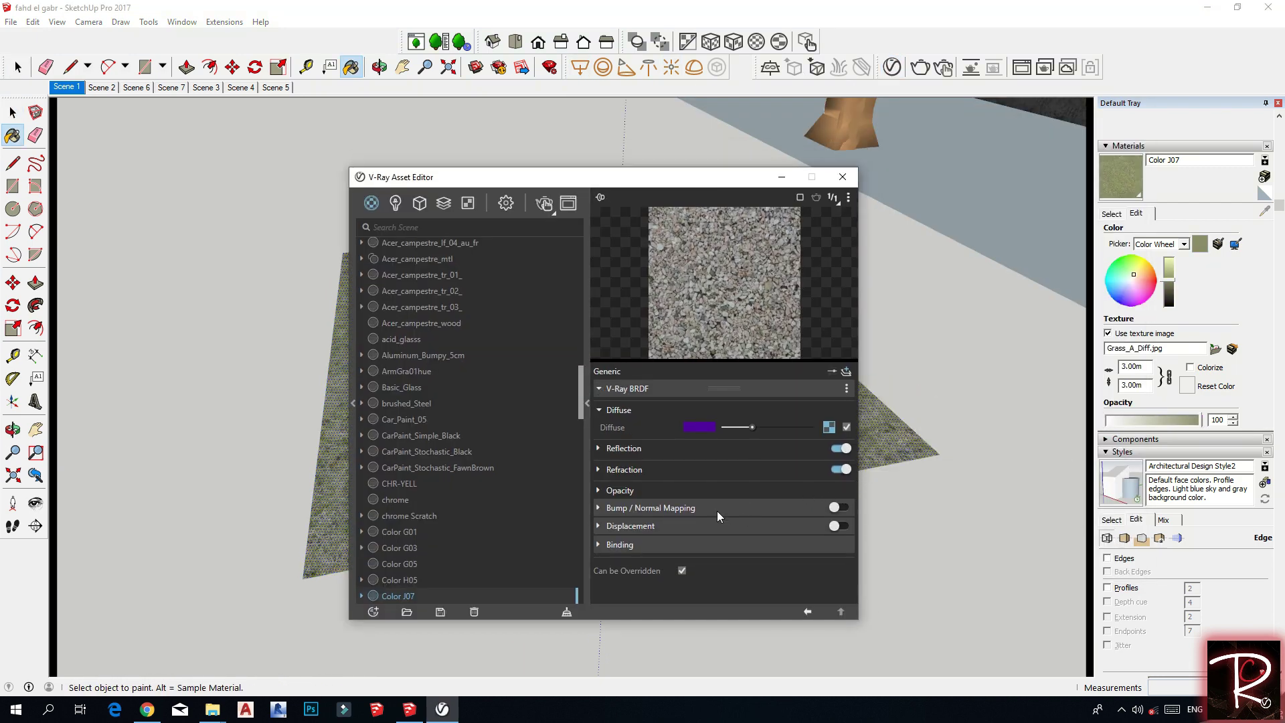
{"action": "left_click", "coordinate": [839, 507]}
{"action": "left_click", "coordinate": [823, 543]}
{"action": "left_click", "coordinate": [793, 212]}
{"action": "left_click", "coordinate": [555, 428]}
{"action": "double_click", "coordinate": [555, 429]}
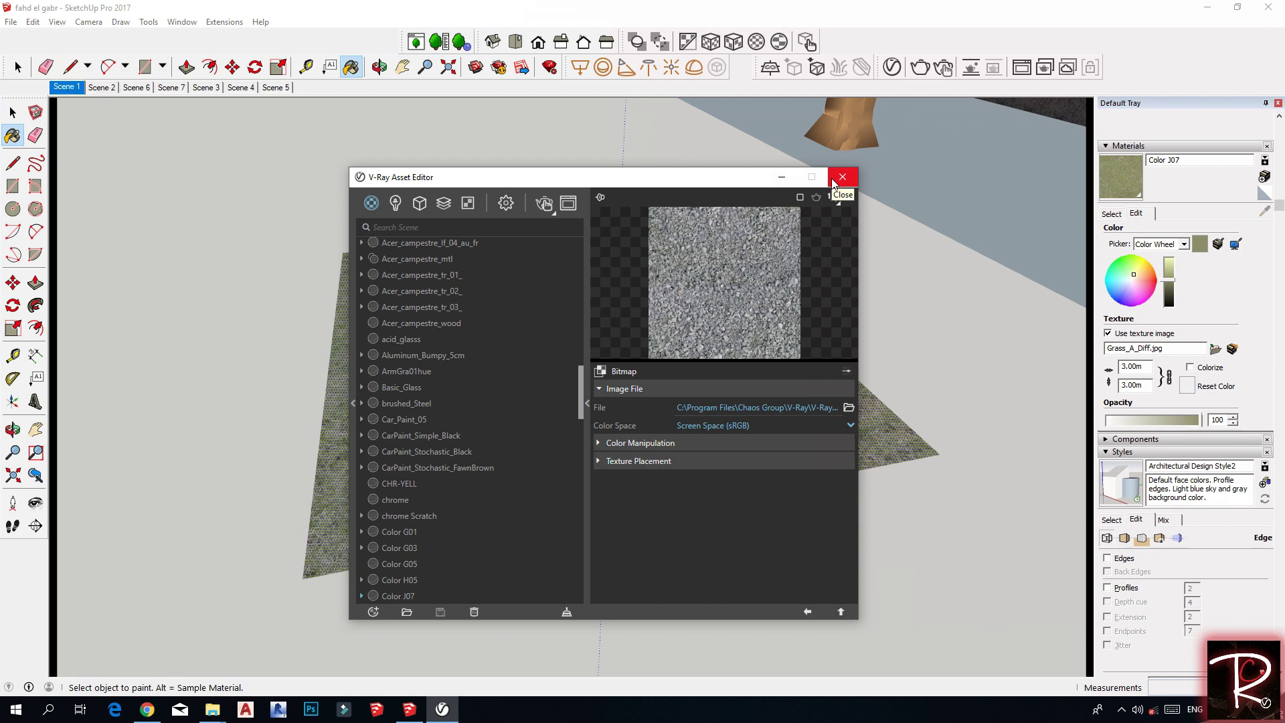
{"action": "left_click", "coordinate": [834, 182]}
Group the grass rectangle's face with its edges and add V-Ray Fur to the group
{"action": "key", "text": "space"}
{"action": "double_click", "coordinate": [678, 295]}
{"action": "right_click", "coordinate": [606, 355]}
{"action": "left_click", "coordinate": [676, 472]}
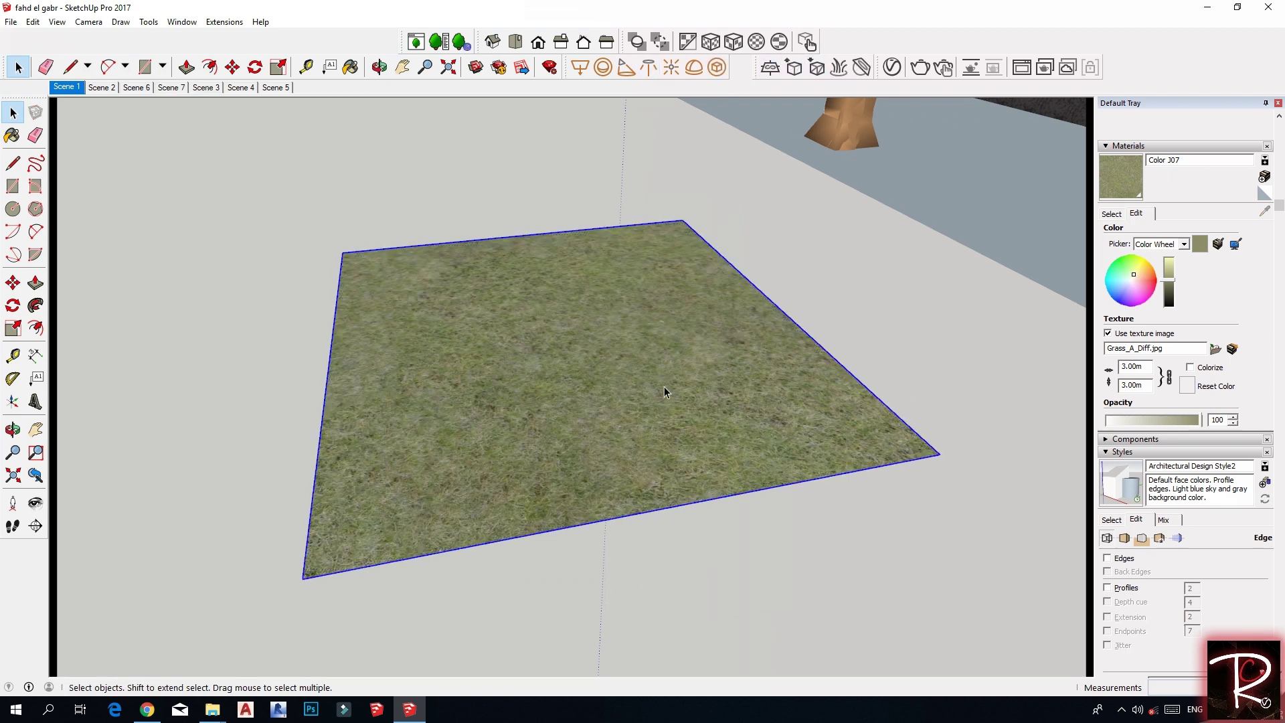
{"action": "left_click", "coordinate": [839, 68]}
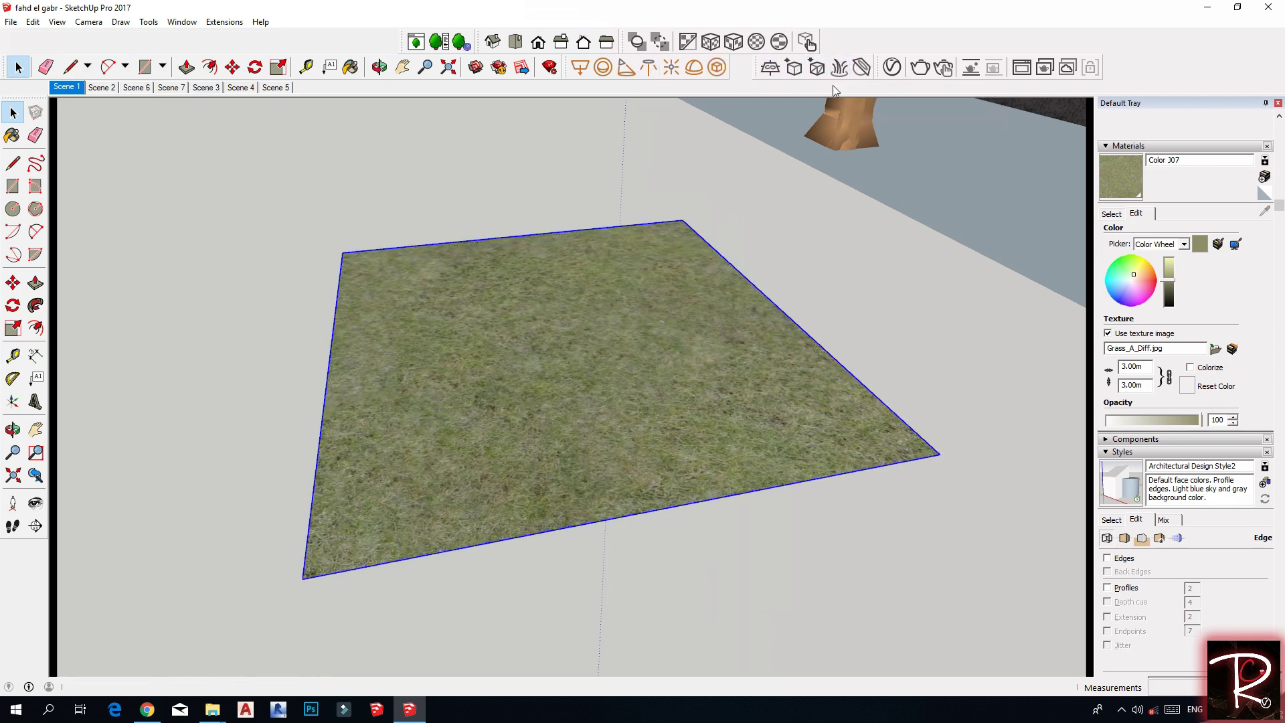
Select the main lawn group and examine its fur parameters in the V-Ray Asset Editor, including count, length and knots
{"action": "scroll", "coordinate": [641, 399], "scroll_direction": "down", "scroll_amount": 2}
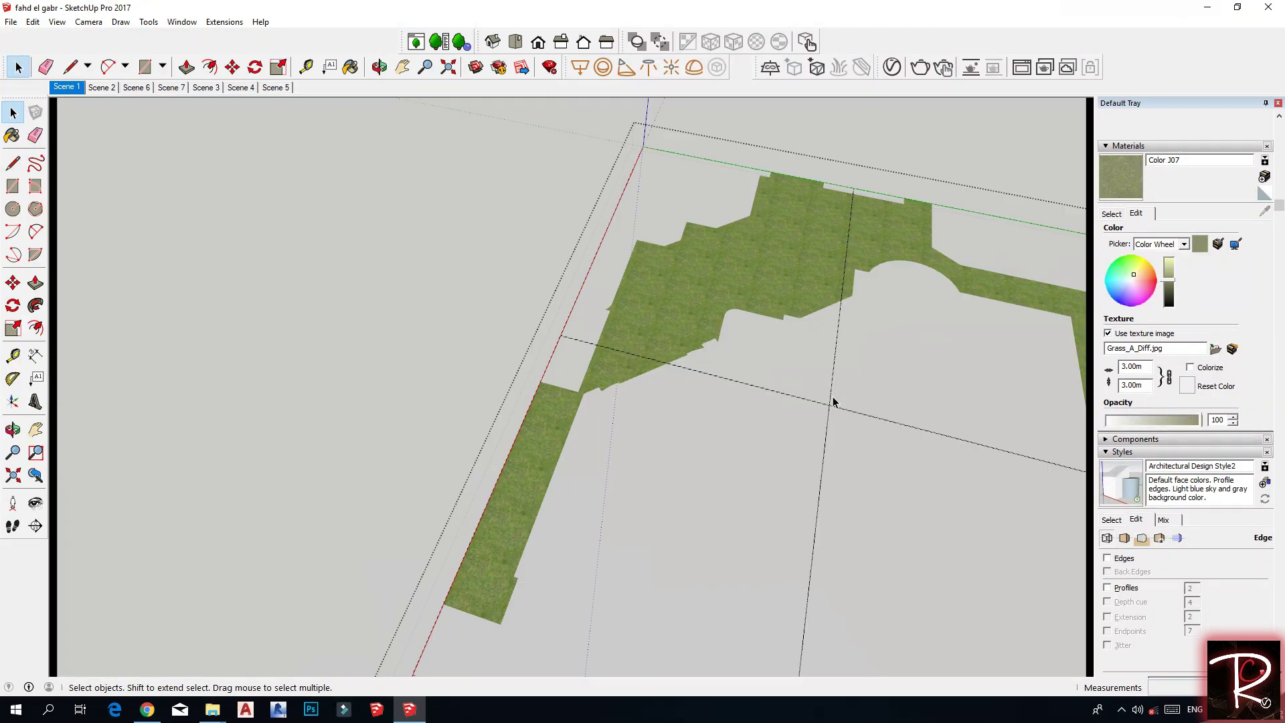
{"action": "left_click", "coordinate": [826, 397]}
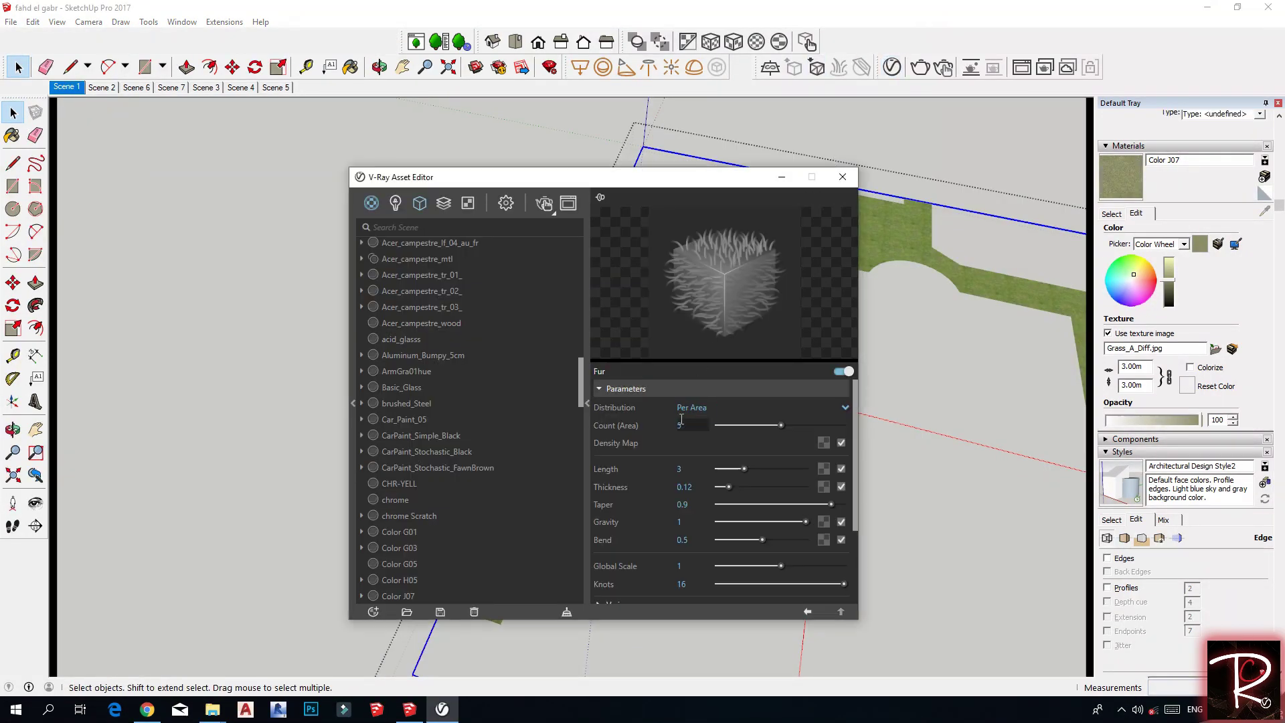
{"action": "left_click_drag", "start_coordinate": [556, 182], "coordinate": [362, 112]}
{"action": "left_click", "coordinate": [802, 389]}
{"action": "double_click", "coordinate": [494, 355]}
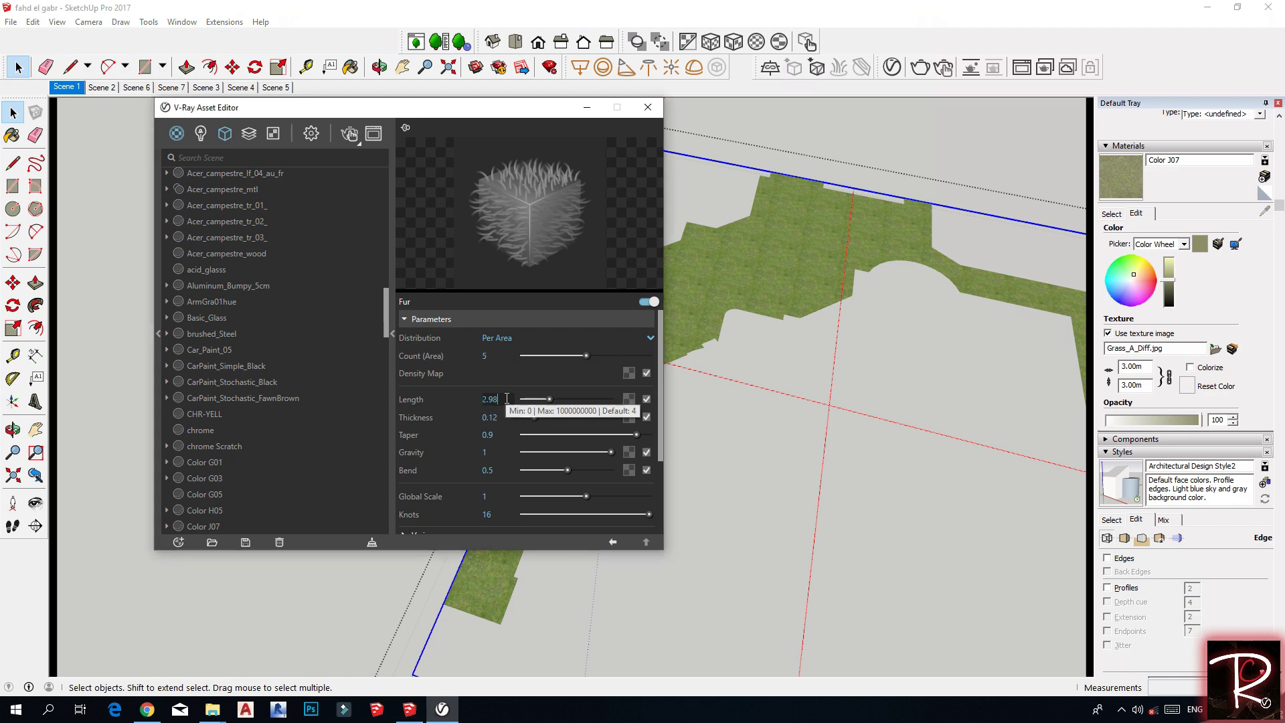
{"action": "double_click", "coordinate": [505, 513]}
{"action": "scroll", "coordinate": [477, 516], "scroll_direction": "down", "scroll_amount": 1}
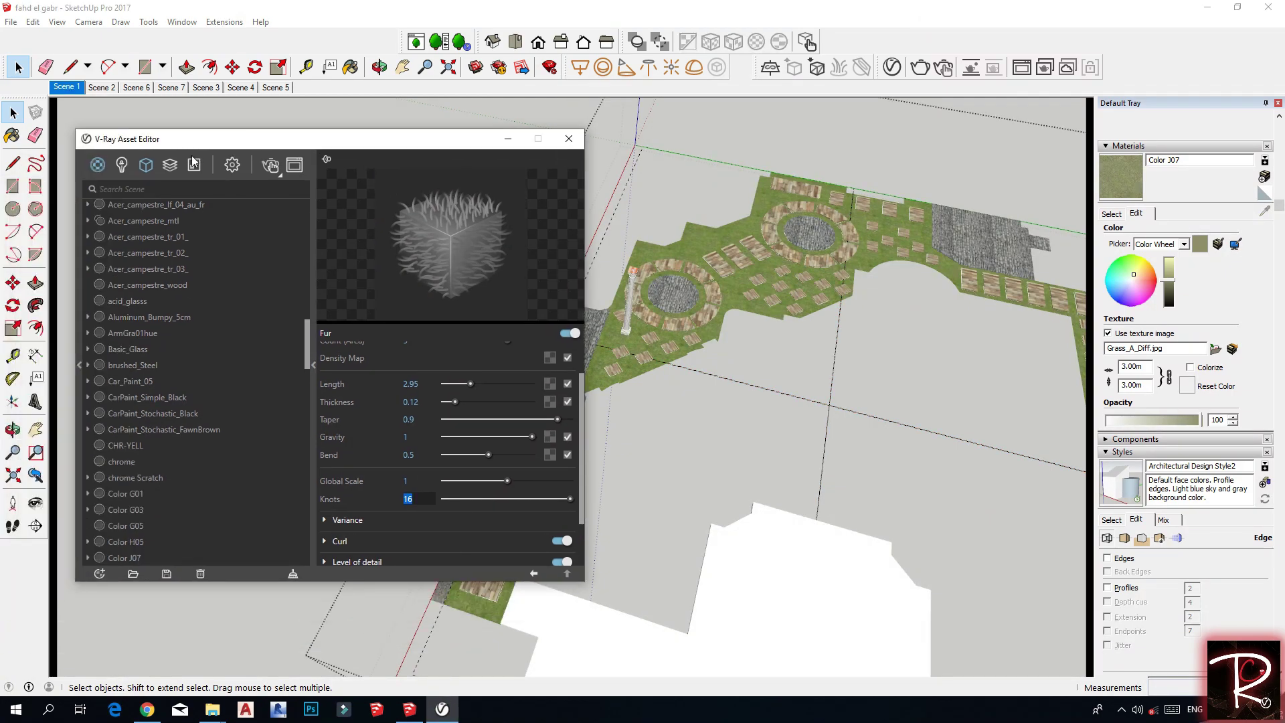
Examine the V-Ray Fur geometry's settings, especially its length, along with the separate small lawn patches, and close the Asset Editor
{"action": "left_click", "coordinate": [146, 165]}
{"action": "left_click", "coordinate": [134, 354]}
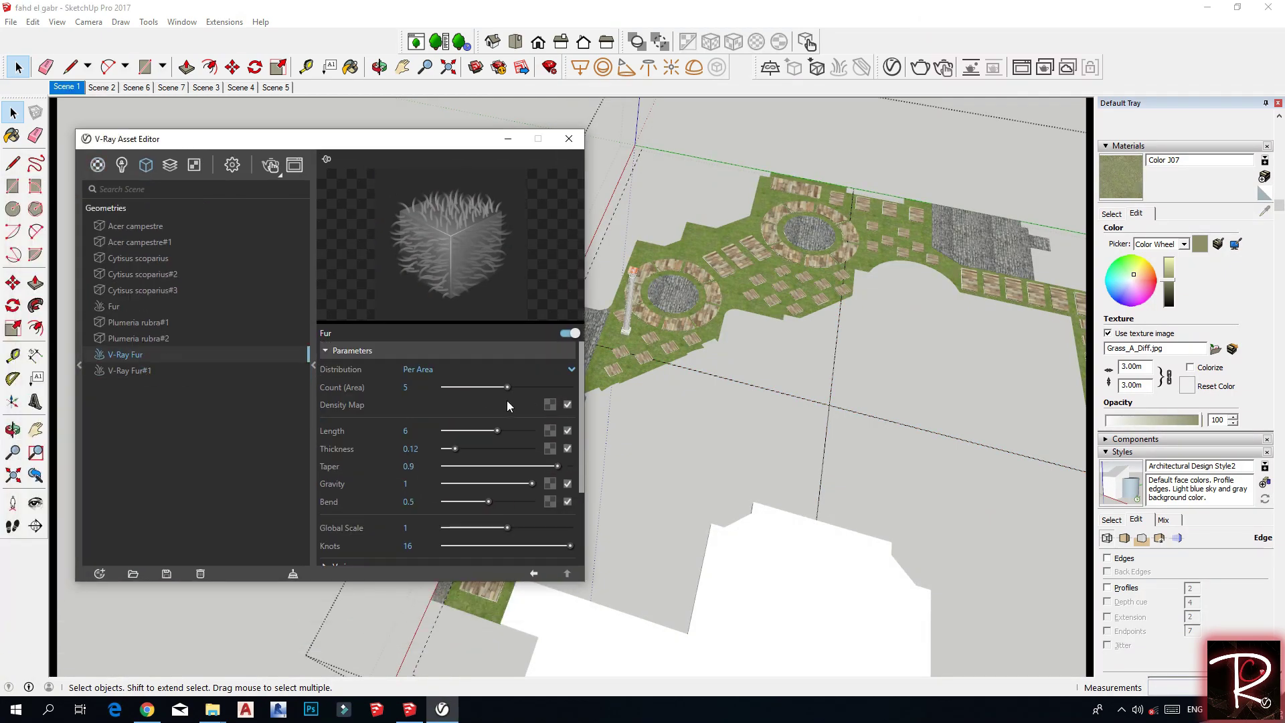
{"action": "left_click", "coordinate": [416, 429]}
{"action": "scroll", "coordinate": [693, 227], "scroll_direction": "up", "scroll_amount": 4}
{"action": "middle_click_drag", "start_coordinate": [703, 230], "coordinate": [783, 316]}
{"action": "left_click", "coordinate": [783, 316]}
{"action": "middle_click_drag", "start_coordinate": [758, 271], "coordinate": [761, 417]}
{"action": "double_click", "coordinate": [672, 545]}
{"action": "scroll", "coordinate": [680, 524], "scroll_direction": "down", "scroll_amount": 4}
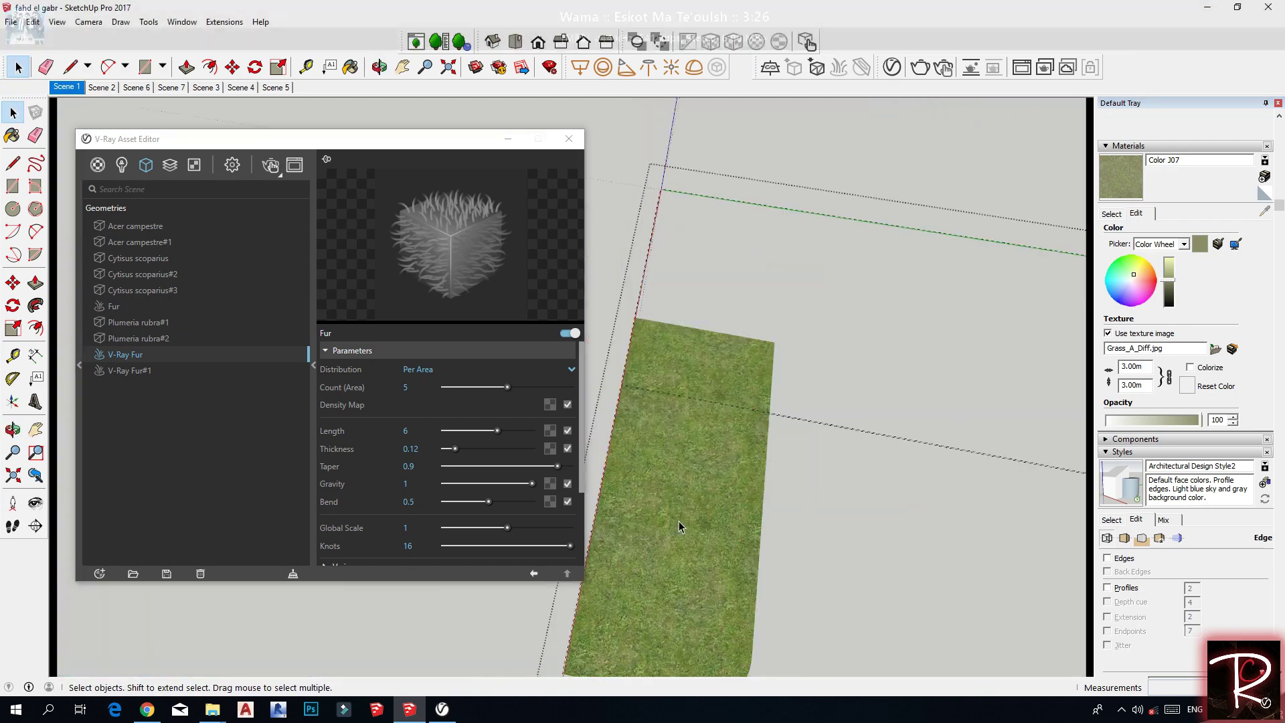
{"action": "middle_click_drag", "start_coordinate": [811, 515], "coordinate": [760, 490], "text": "shift"}
{"action": "key", "text": "space"}
{"action": "left_click", "coordinate": [761, 491]}
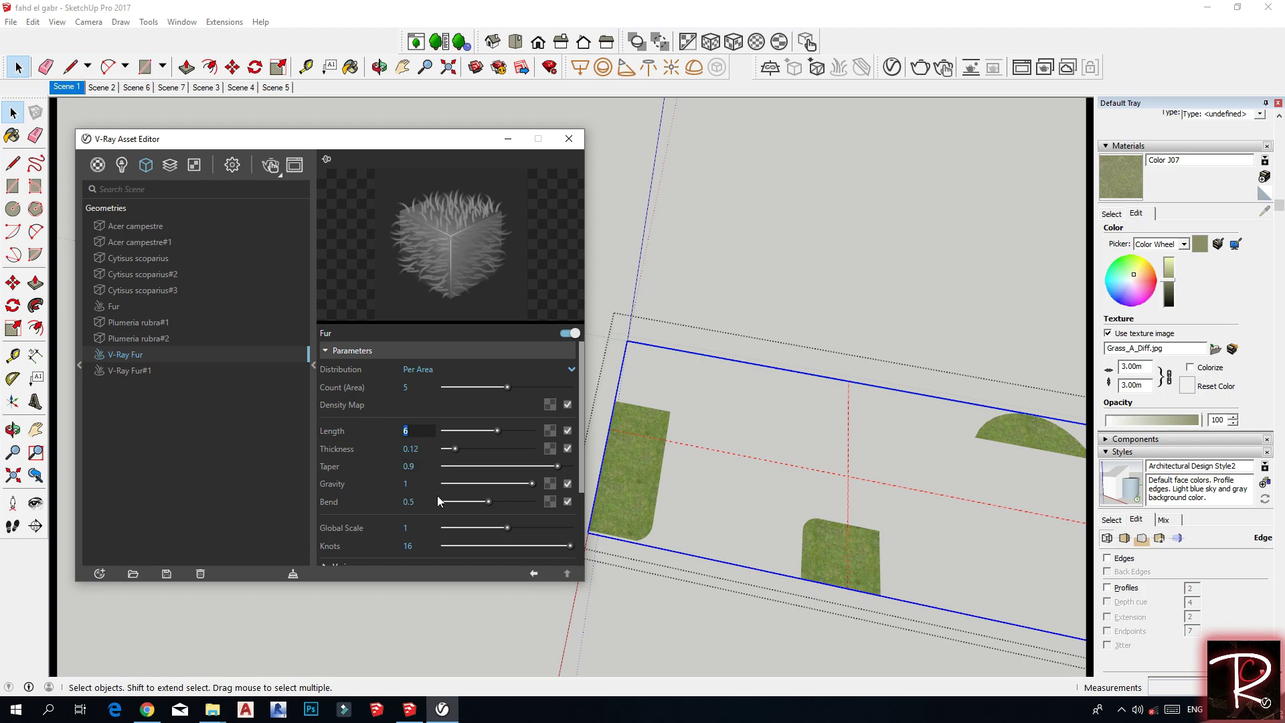
{"action": "scroll", "coordinate": [408, 437], "scroll_direction": "down", "scroll_amount": 3}
{"action": "left_click", "coordinate": [568, 138]}
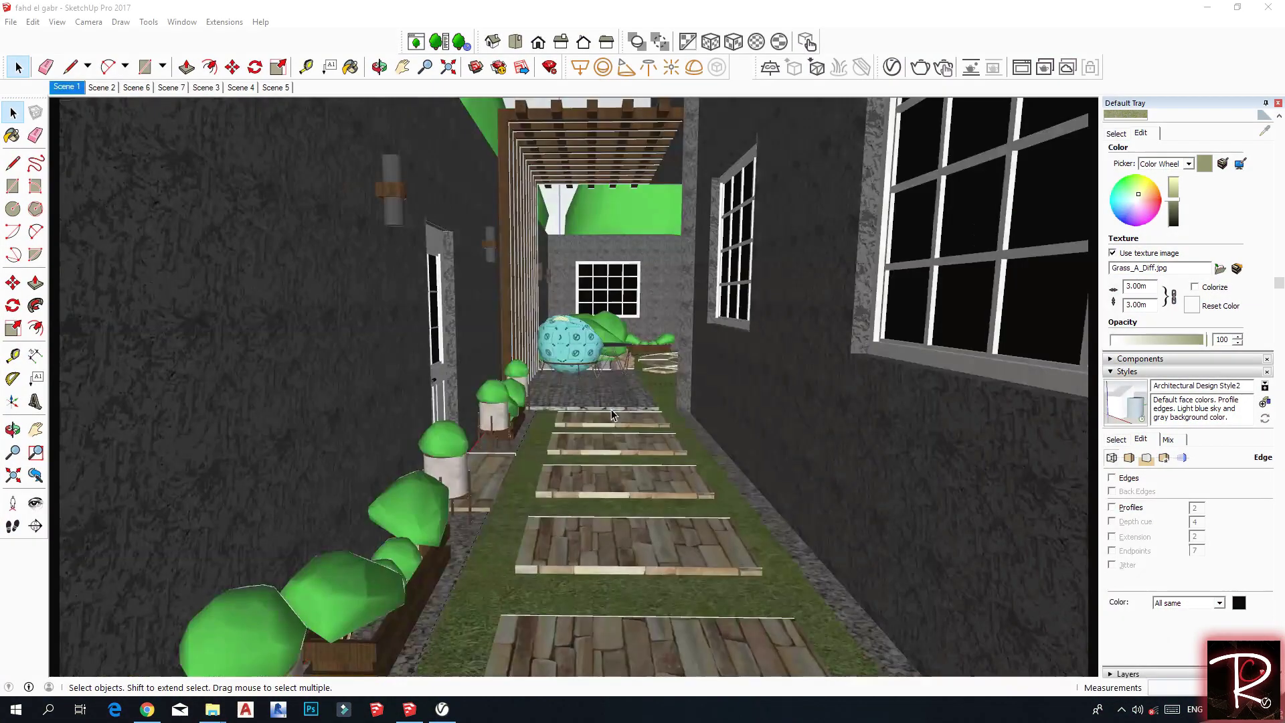
Place a V-Ray dome light on the paved strip between the trees and the house wall and turn on edge display
{"action": "middle_click_drag", "start_coordinate": [612, 408], "coordinate": [564, 540]}
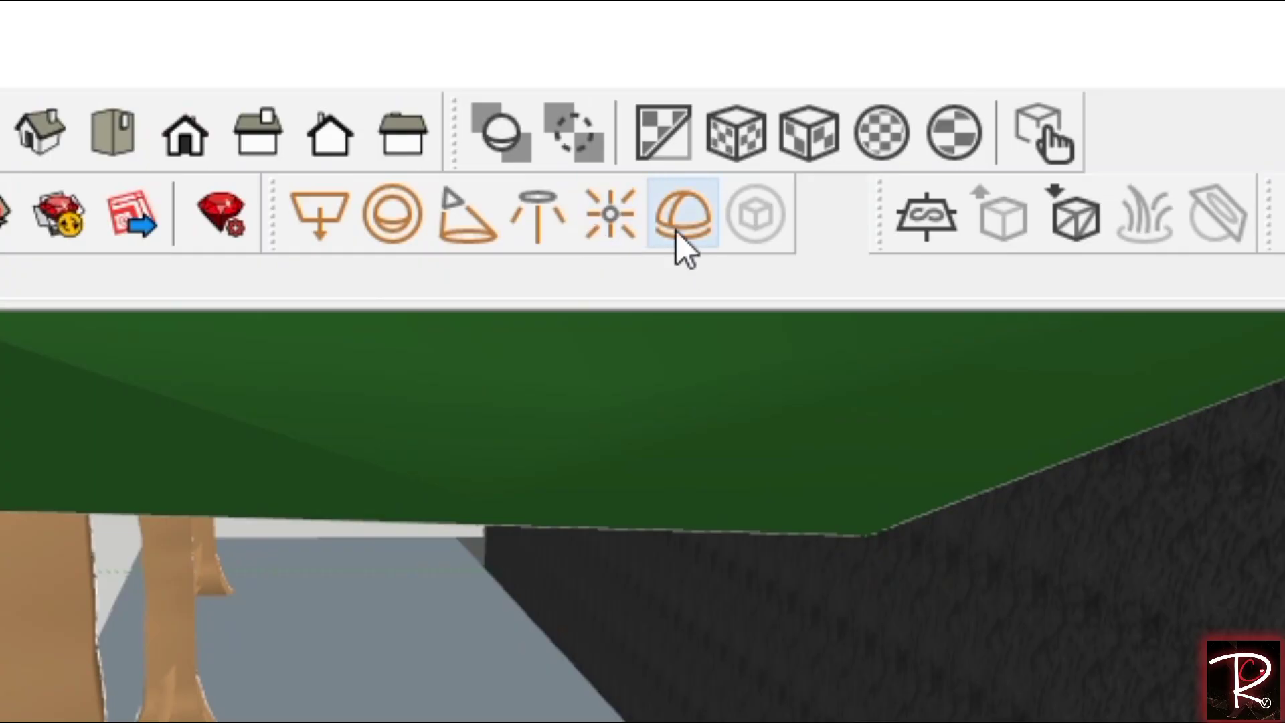
{"action": "left_click", "coordinate": [674, 232]}
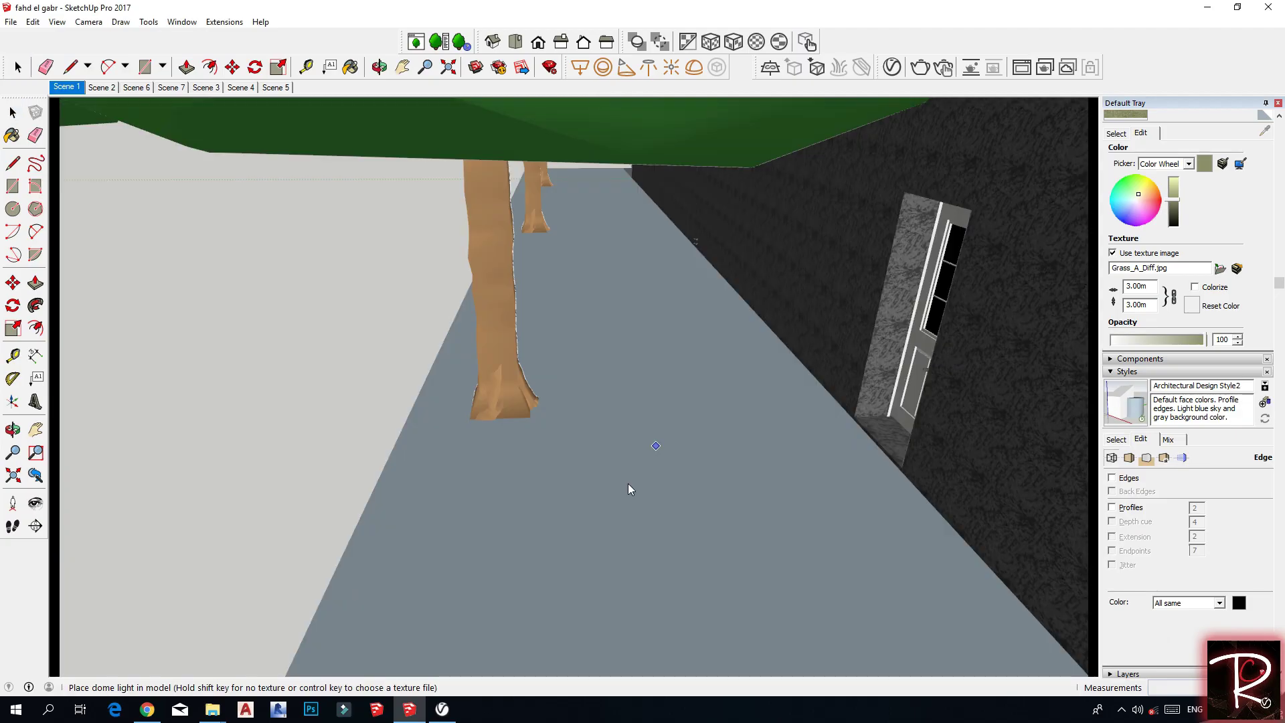
{"action": "left_click", "coordinate": [591, 525]}
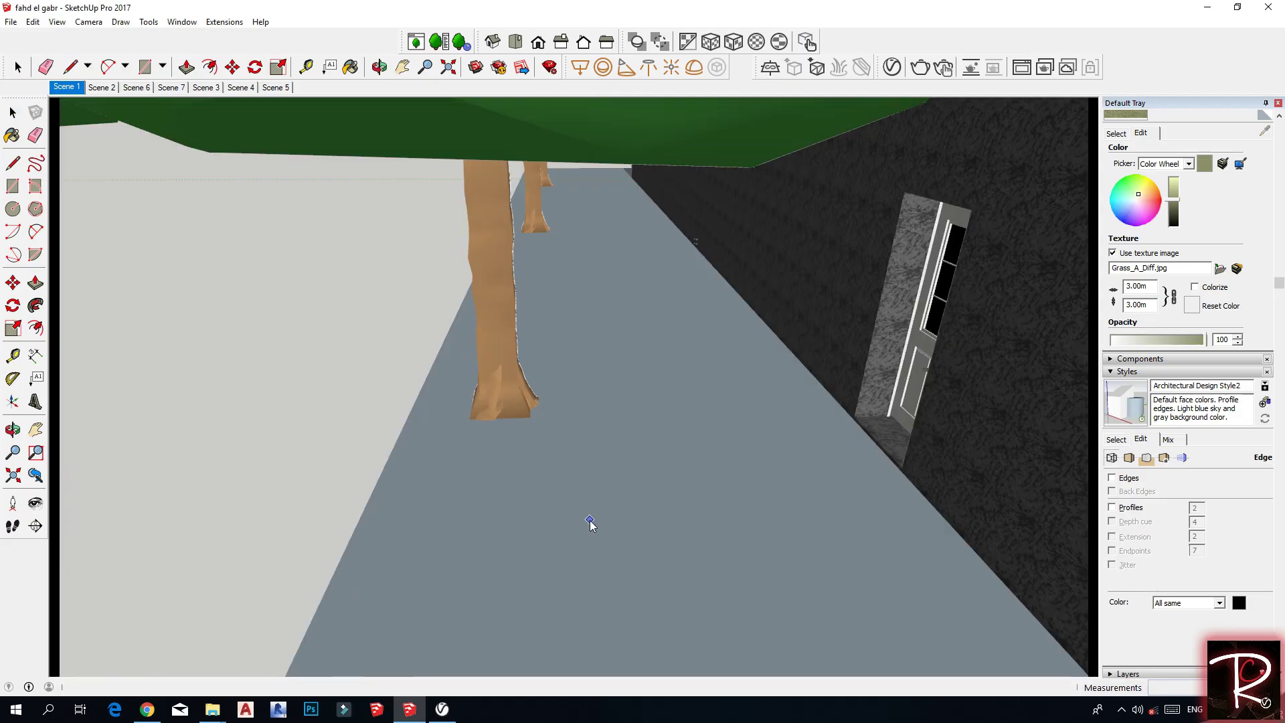
{"action": "left_click", "coordinate": [1112, 479]}
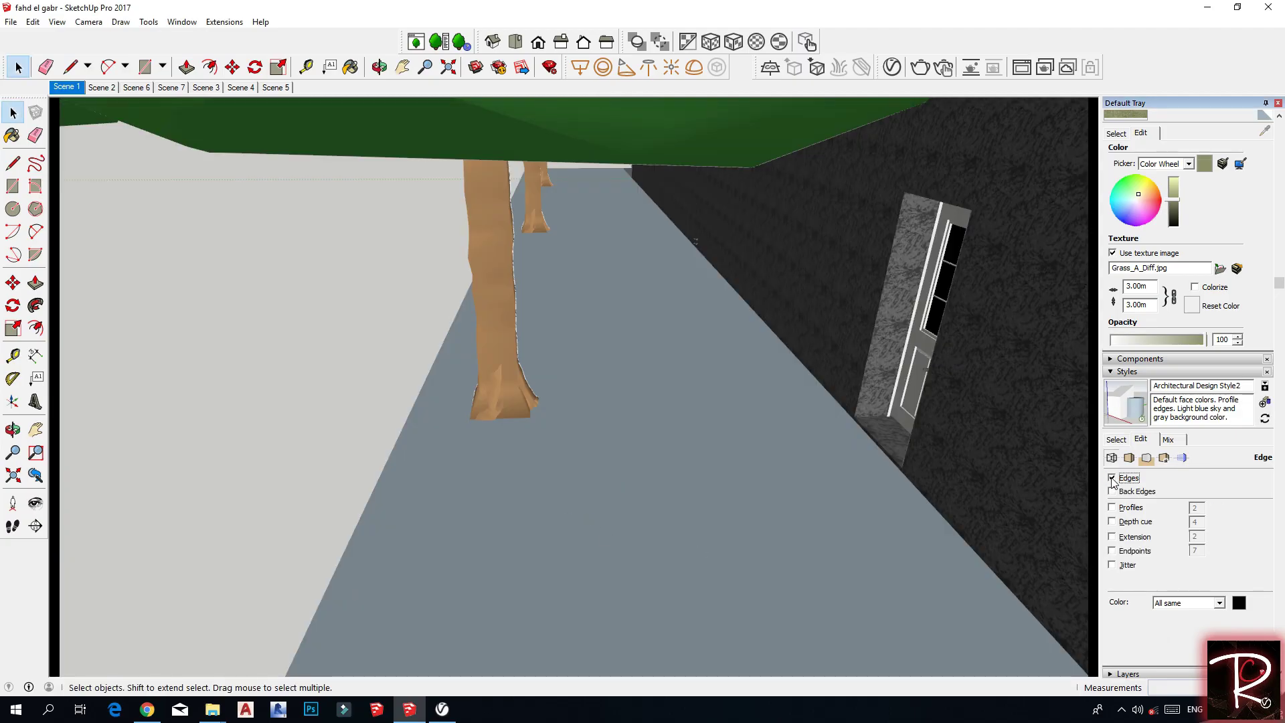
{"action": "scroll", "coordinate": [578, 498], "scroll_direction": "up", "scroll_amount": 3}
Rotate the dome light by about 63.3° on the ground plane around a point beside it
{"action": "left_click", "coordinate": [579, 498]}
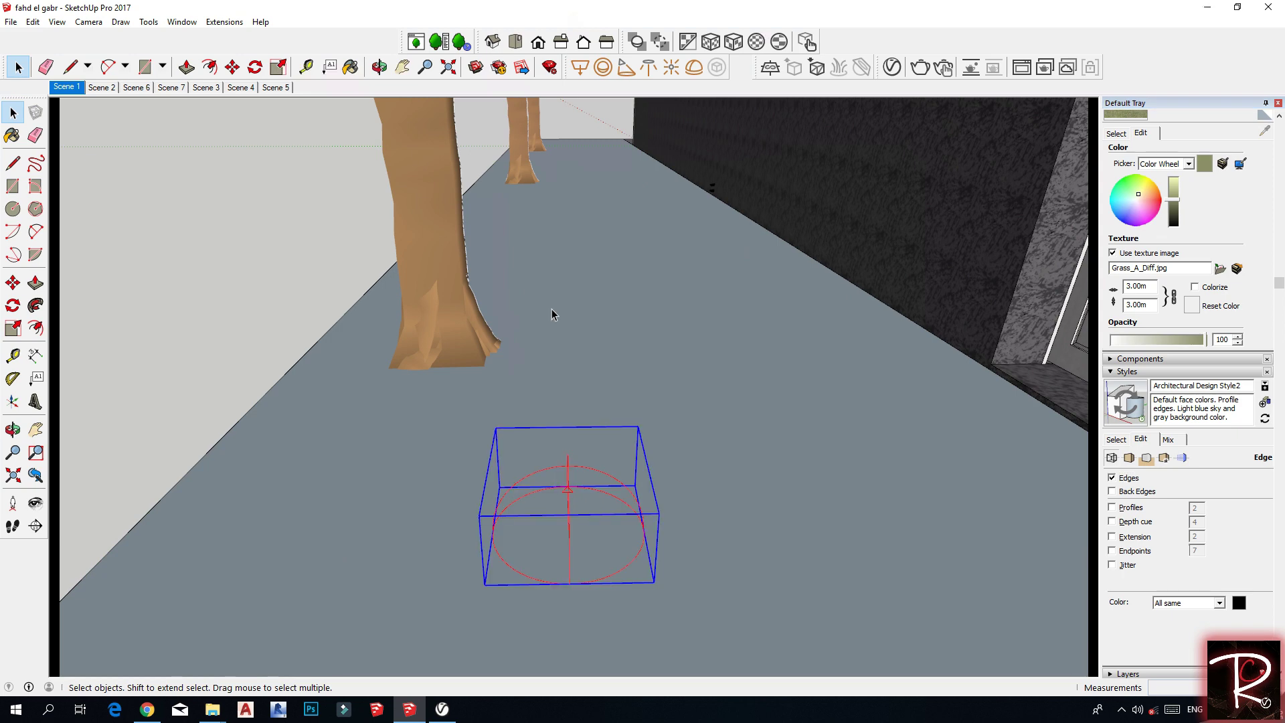
{"action": "left_click", "coordinate": [255, 66]}
{"action": "left_click", "coordinate": [690, 602]}
{"action": "left_click", "coordinate": [664, 502]}
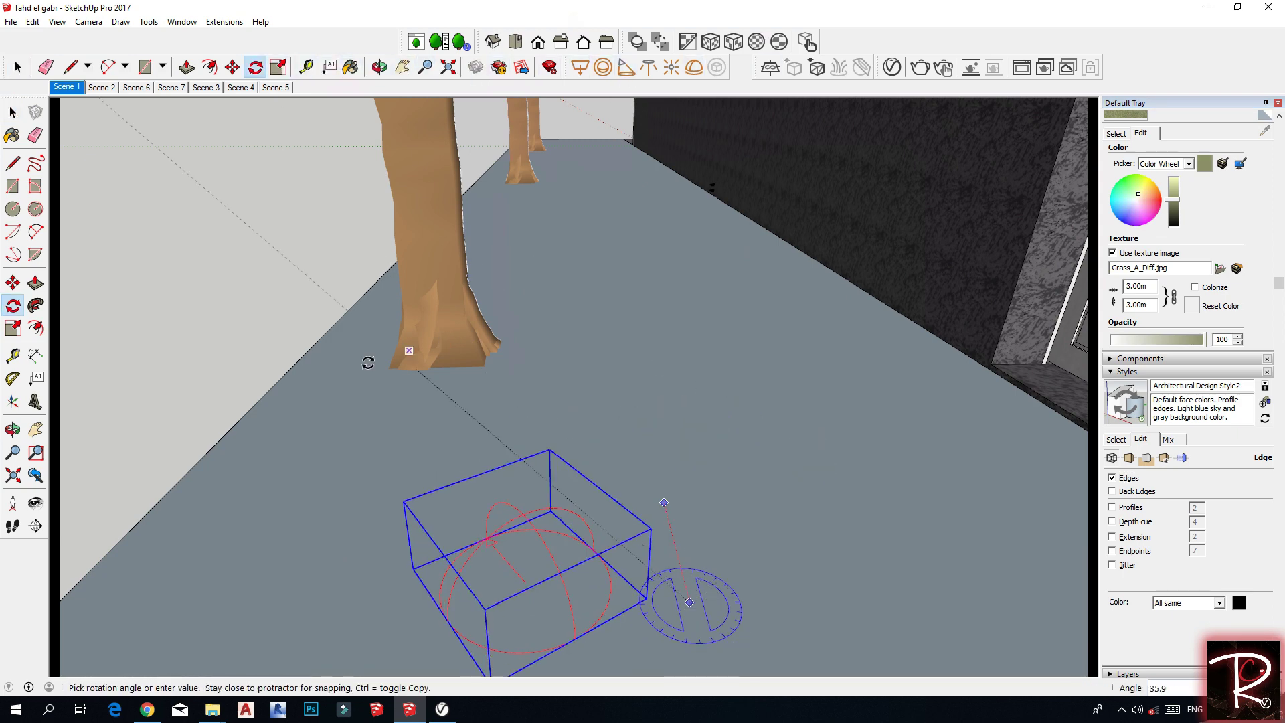
{"action": "left_click", "coordinate": [982, 467]}
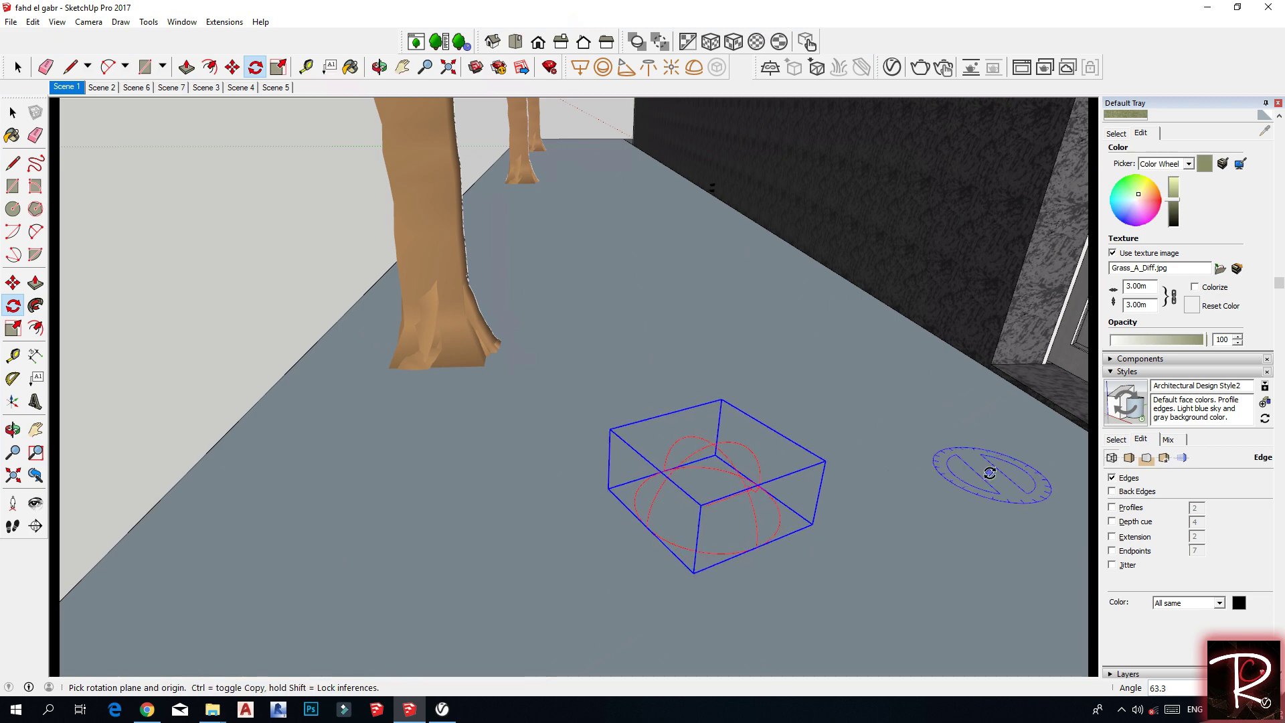
Load the bell_park_pier_16k HDR image as the dome light's texture and return to the light's parameters
{"action": "scroll", "coordinate": [989, 473], "scroll_direction": "down", "scroll_amount": 3}
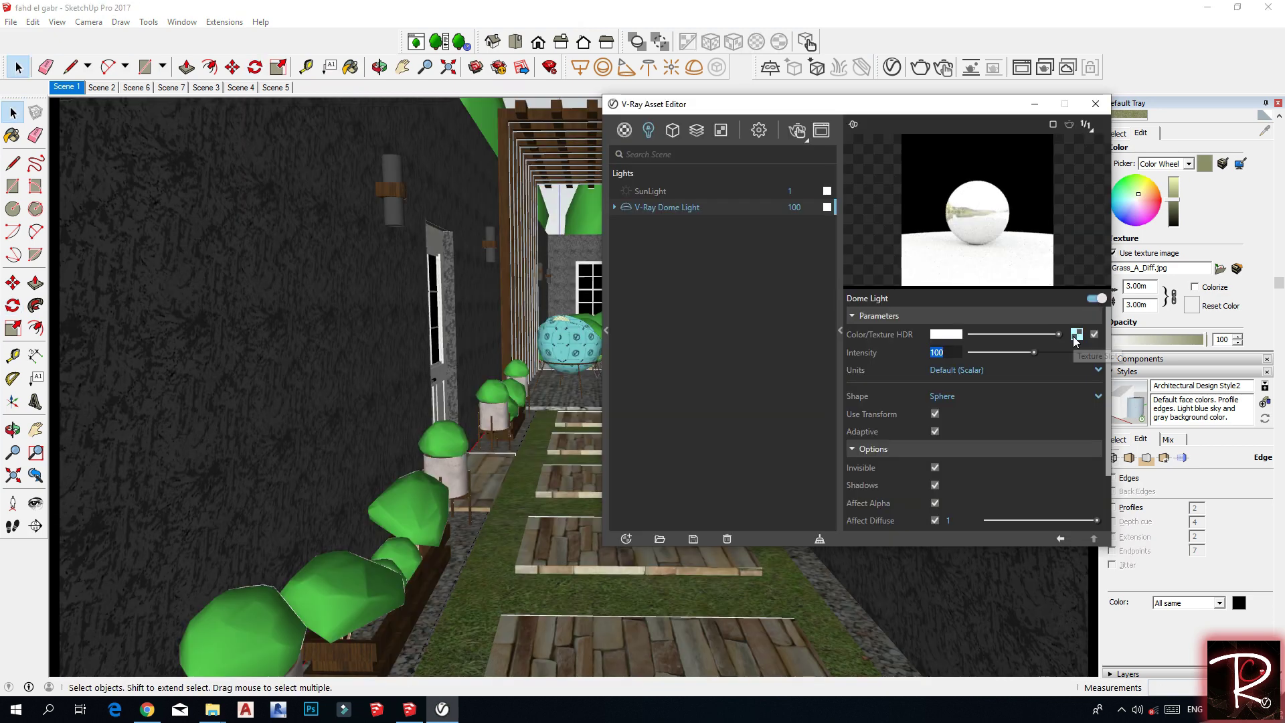
{"action": "left_click", "coordinate": [1076, 334]}
{"action": "left_click", "coordinate": [1102, 335]}
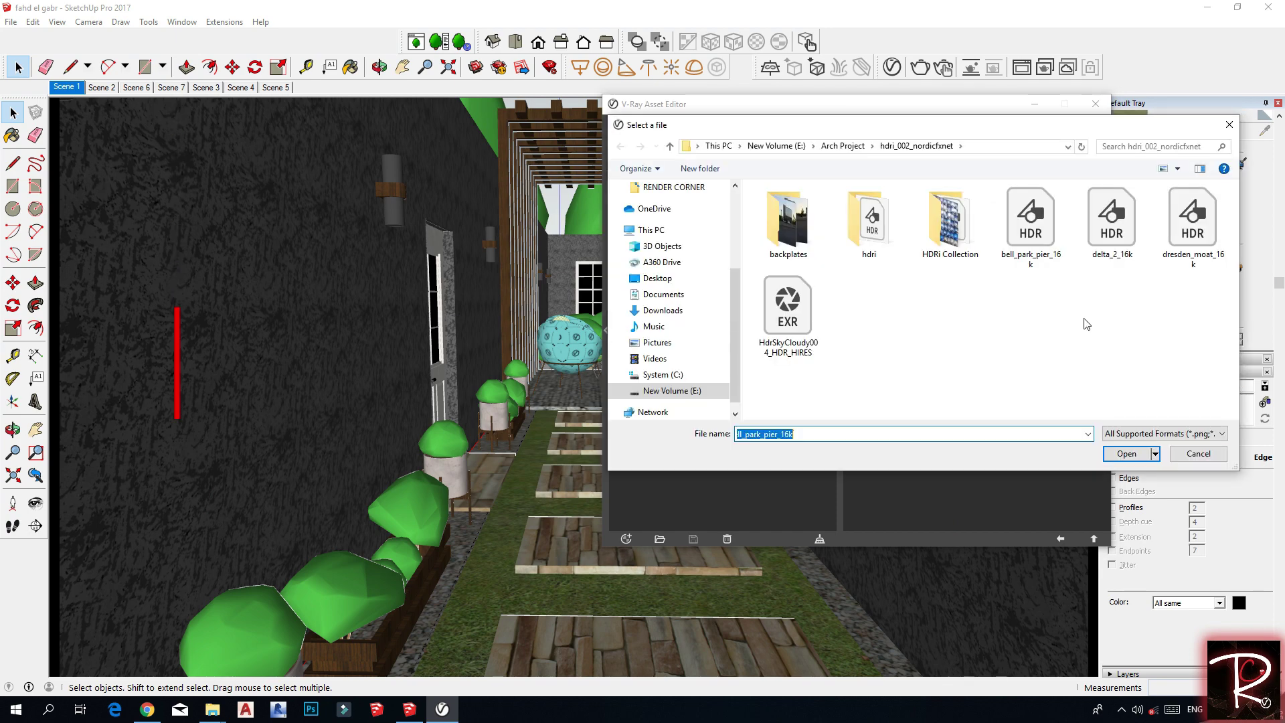
{"action": "double_click", "coordinate": [1045, 230]}
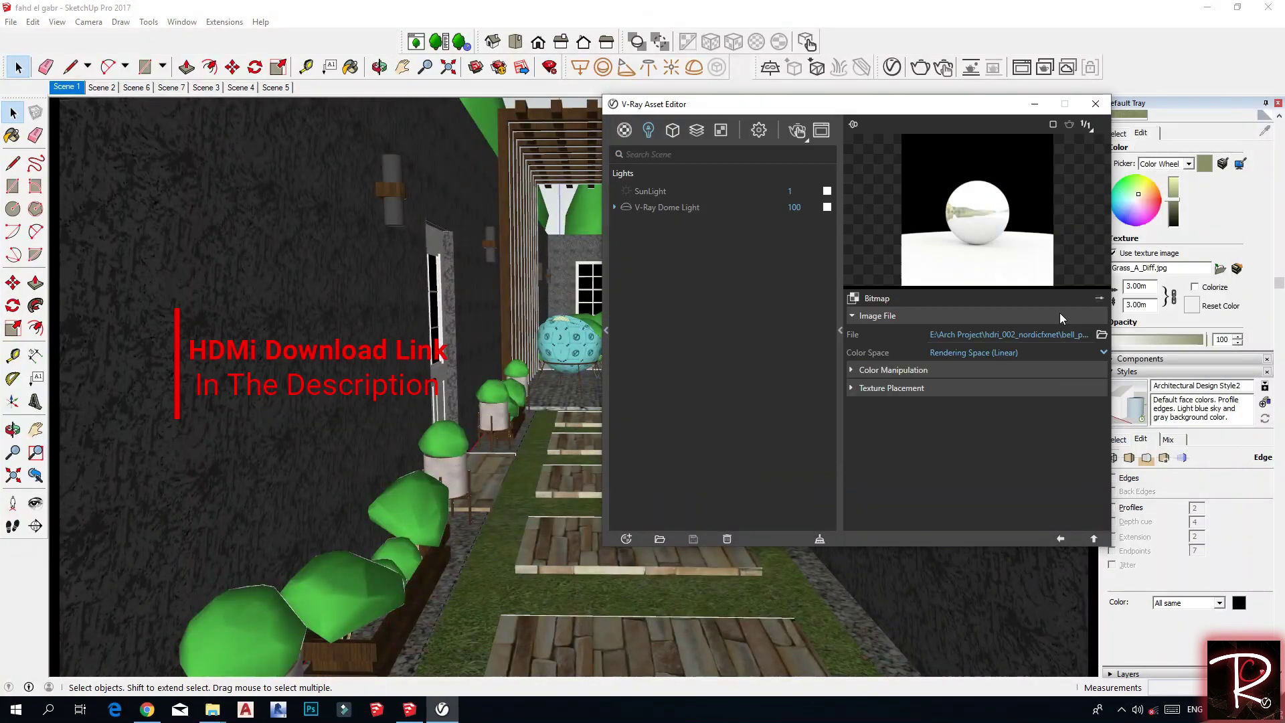
{"action": "left_click", "coordinate": [1061, 538]}
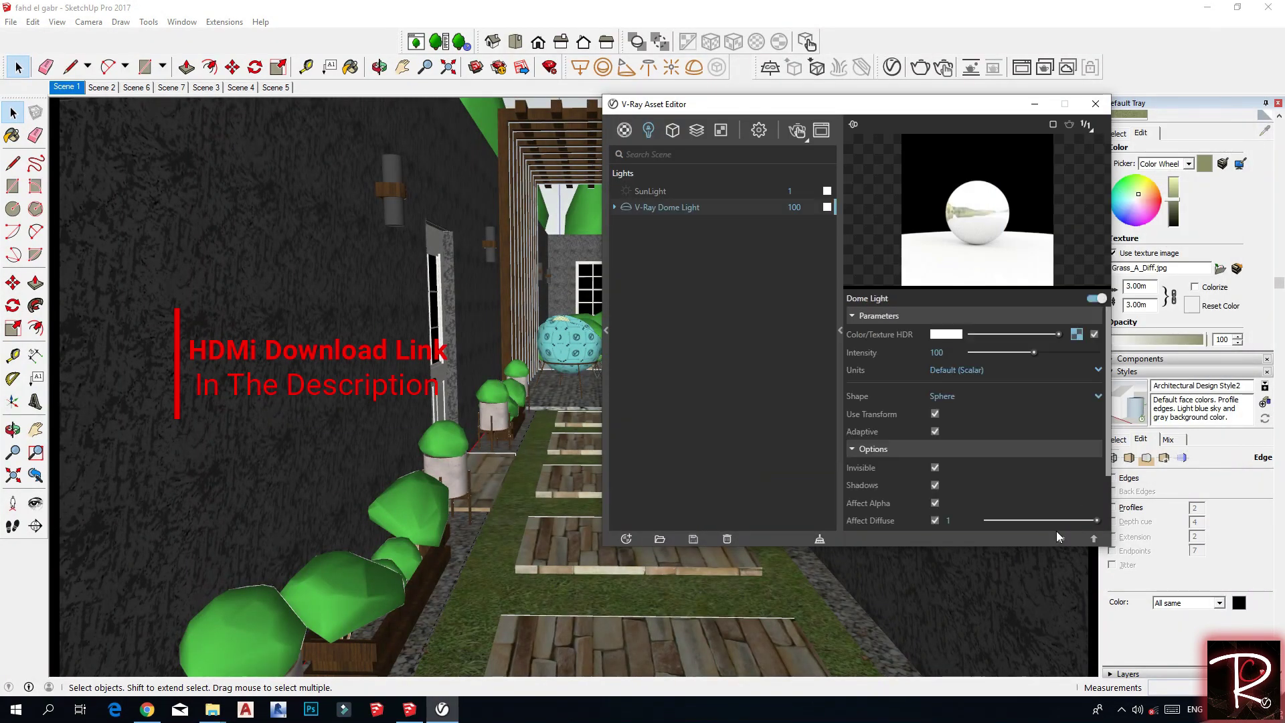
Review the dome light's options, including Invisible, the Affect settings and texture resolution
{"action": "left_click", "coordinate": [935, 468]}
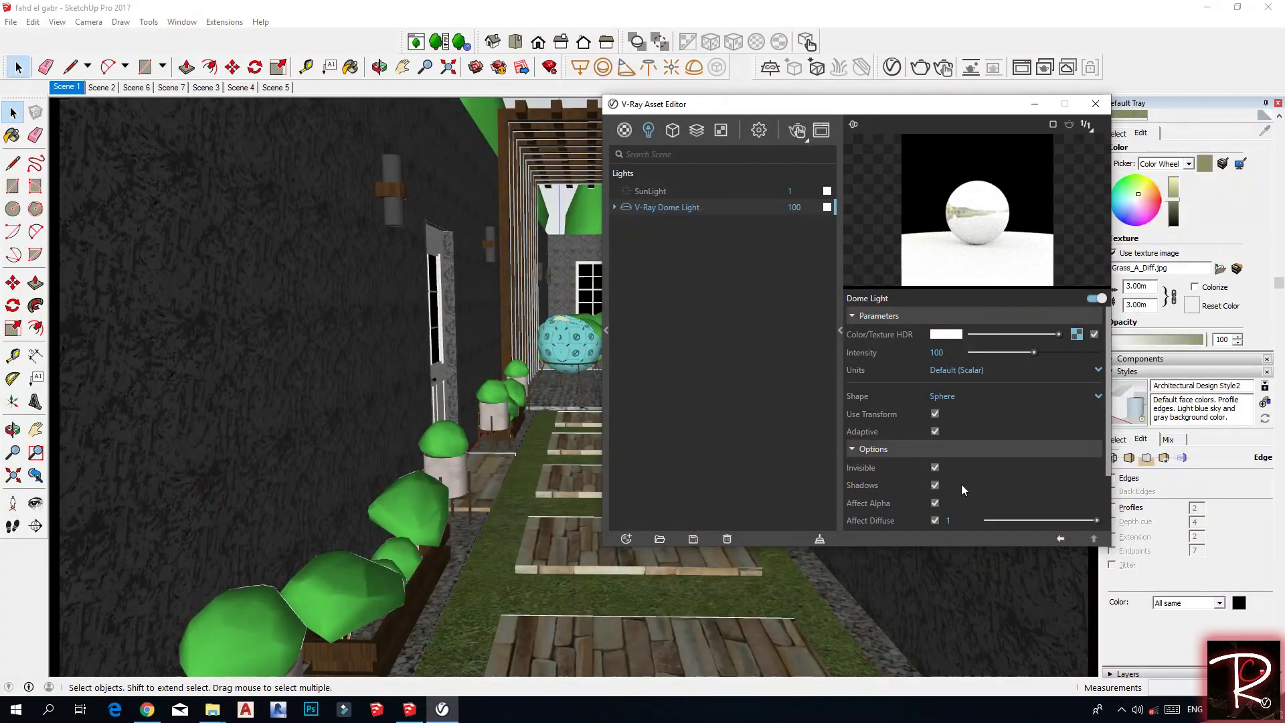
{"action": "scroll", "coordinate": [964, 421], "scroll_direction": "down", "scroll_amount": 2}
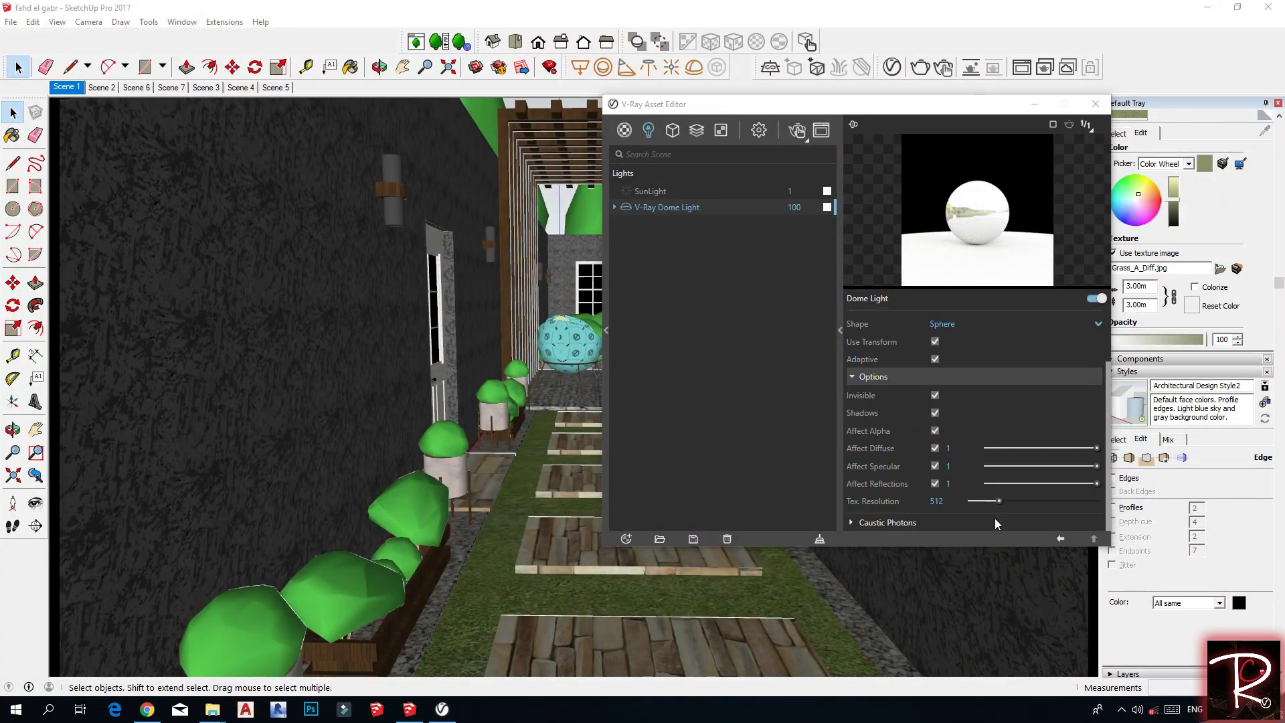
{"action": "scroll", "coordinate": [990, 402], "scroll_direction": "up", "scroll_amount": 2}
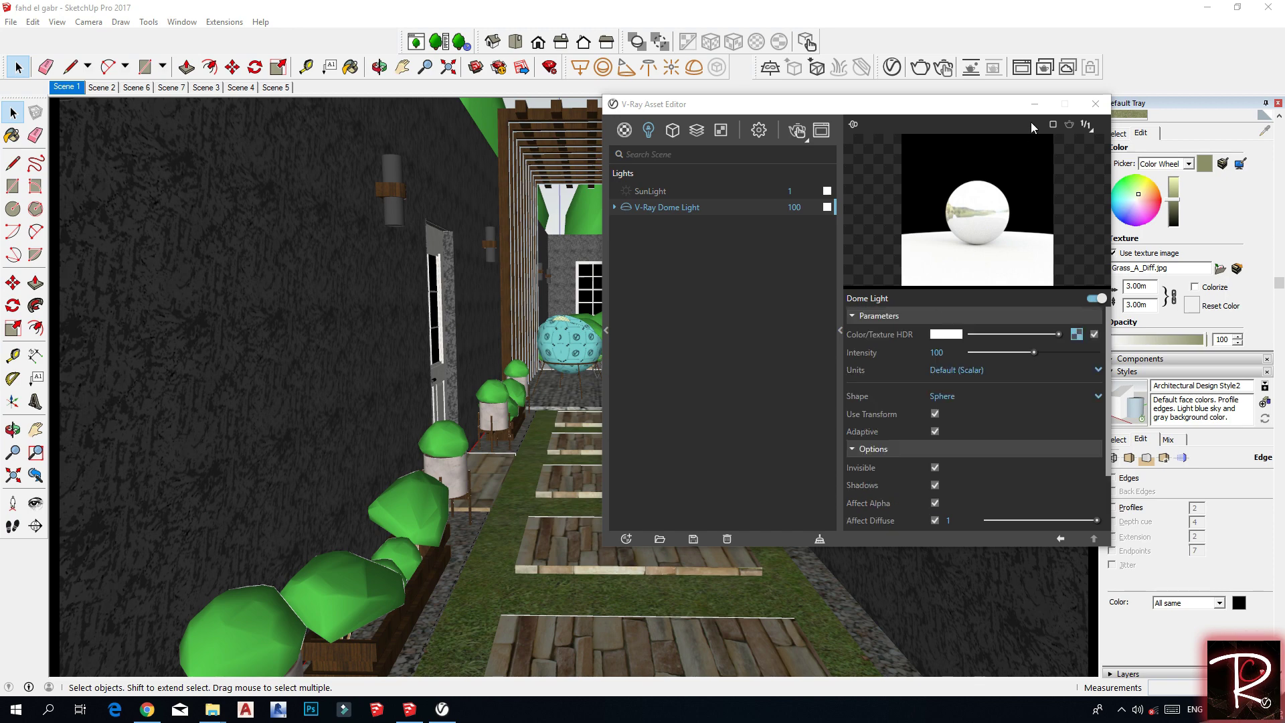
Minimise the asset editor and open the nearest wall lamp component for editing, viewed from its underside
{"action": "left_click", "coordinate": [1037, 105]}
{"action": "scroll", "coordinate": [657, 371], "scroll_direction": "down", "scroll_amount": 3}
{"action": "scroll", "coordinate": [690, 380], "scroll_direction": "up", "scroll_amount": 1}
{"action": "middle_click_drag", "start_coordinate": [690, 380], "coordinate": [143, 436]}
{"action": "middle_click_drag", "start_coordinate": [763, 462], "coordinate": [589, 596]}
{"action": "left_click", "coordinate": [478, 319]}
{"action": "double_click", "coordinate": [479, 319]}
{"action": "middle_click_drag", "start_coordinate": [480, 320], "coordinate": [564, 306]}
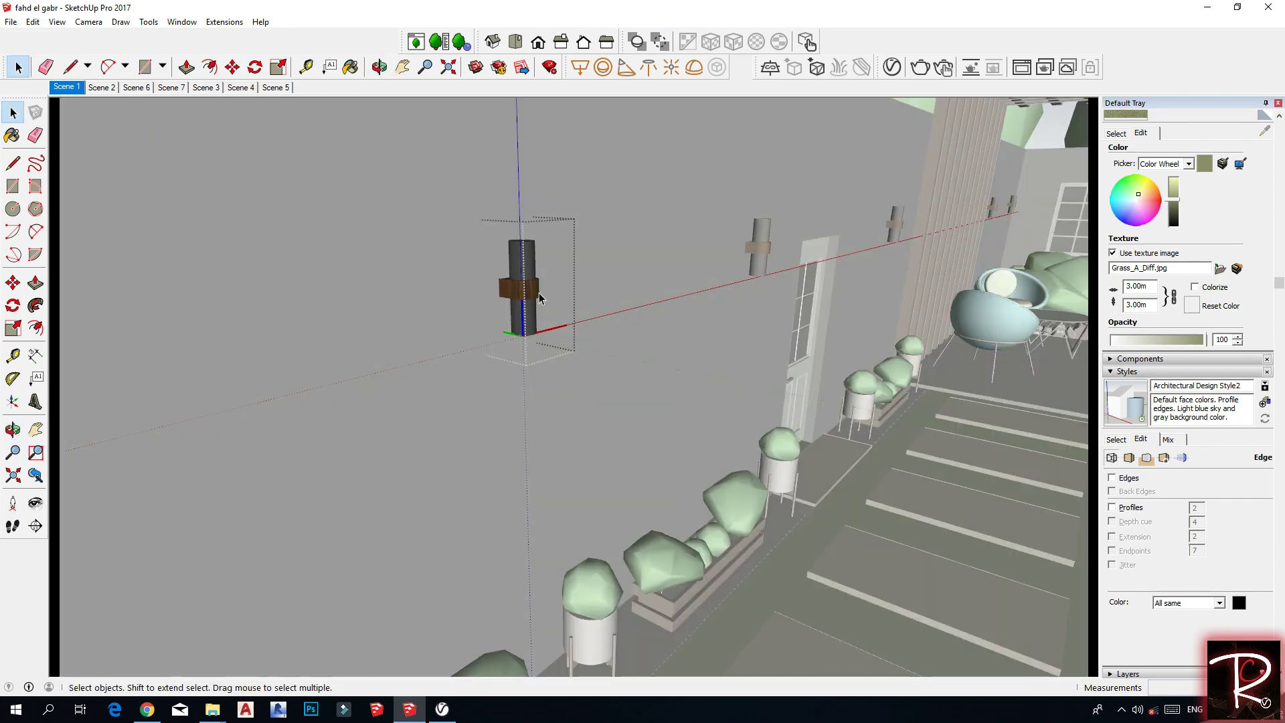
{"action": "scroll", "coordinate": [536, 355], "scroll_direction": "up", "scroll_amount": 5}
{"action": "middle_click_drag", "start_coordinate": [534, 353], "coordinate": [503, 168]}
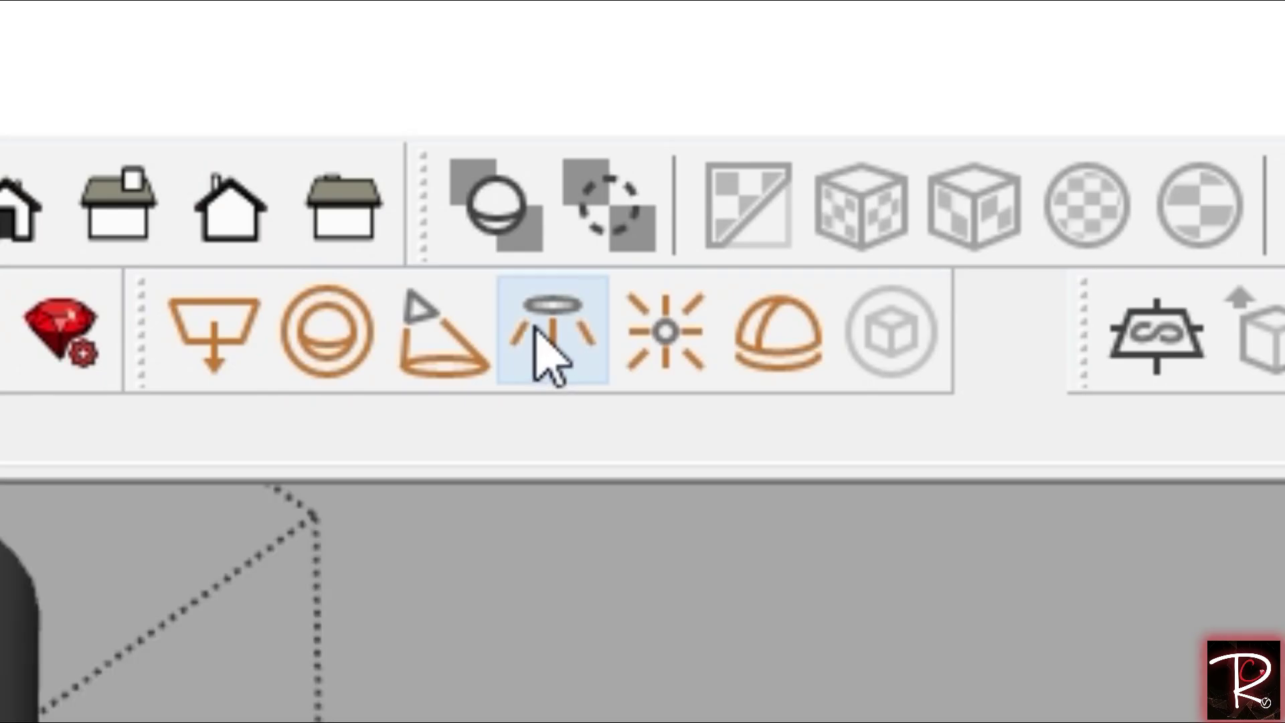
Start a V-Ray IES light using the 13.IES file from the Arch Project ies folder
{"action": "left_click", "coordinate": [535, 328]}
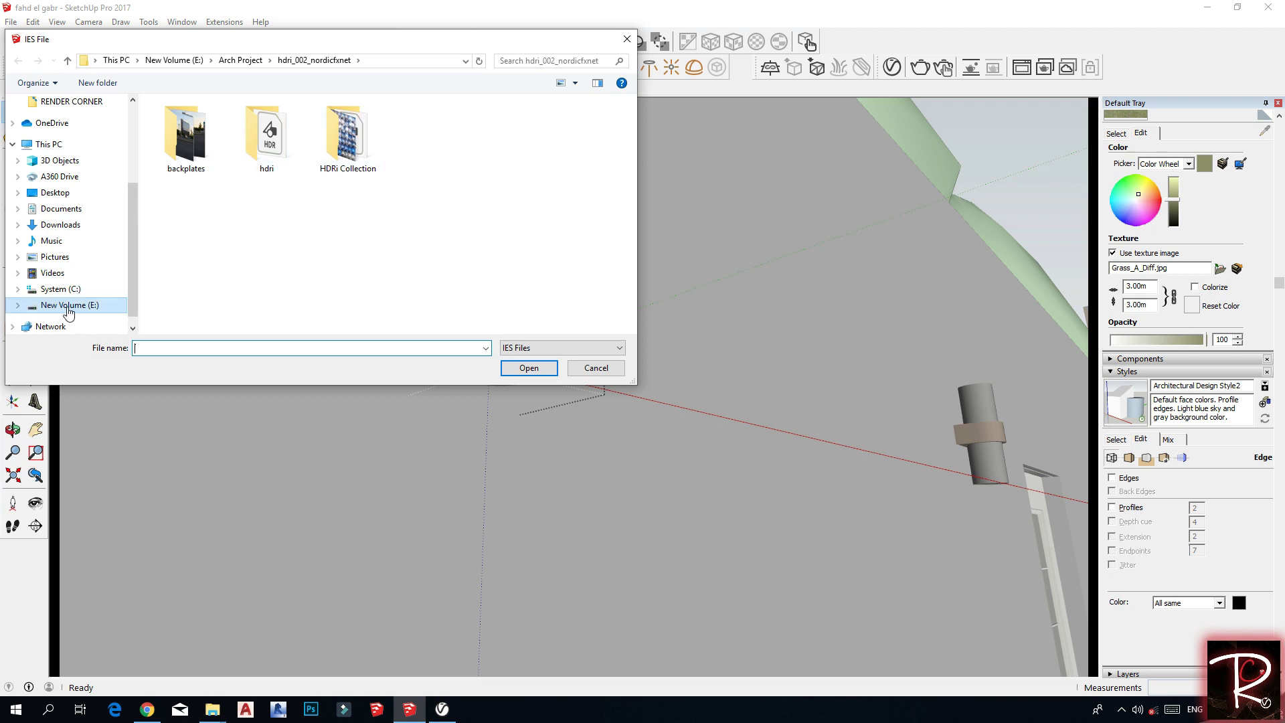
{"action": "left_click", "coordinate": [241, 60]}
{"action": "double_click", "coordinate": [214, 179]}
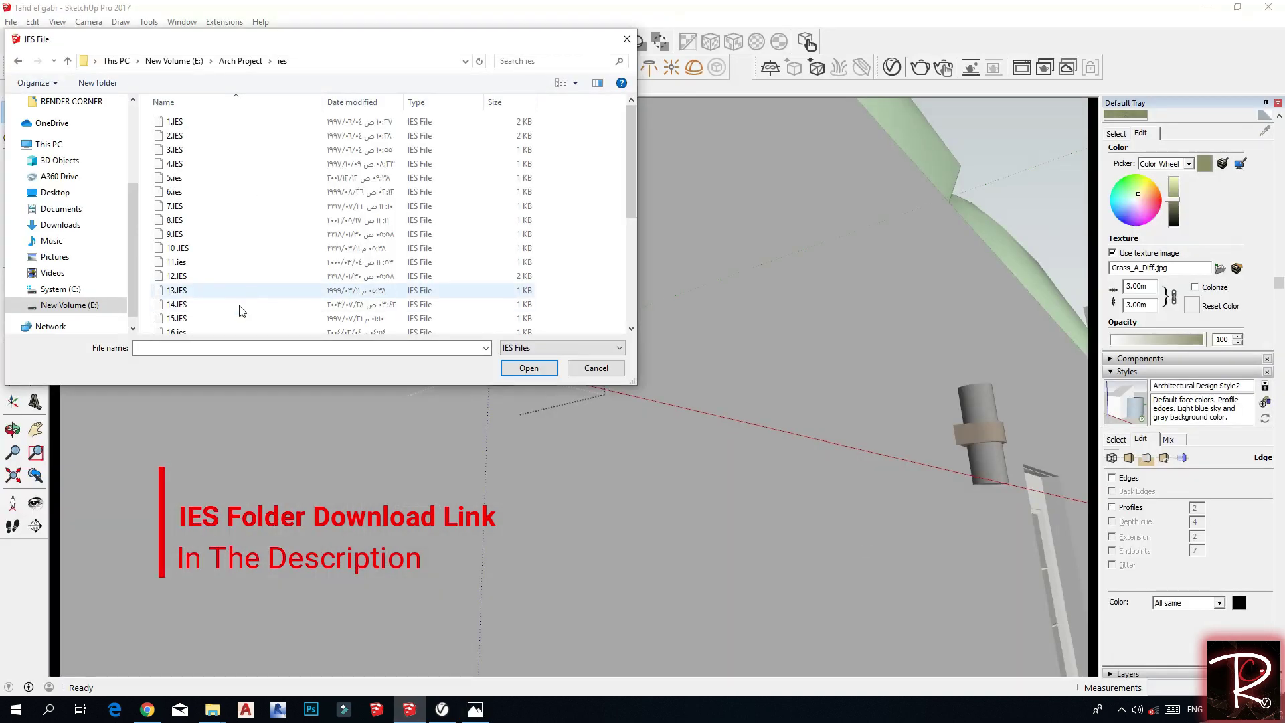
{"action": "left_click", "coordinate": [213, 294]}
{"action": "double_click", "coordinate": [212, 292]}
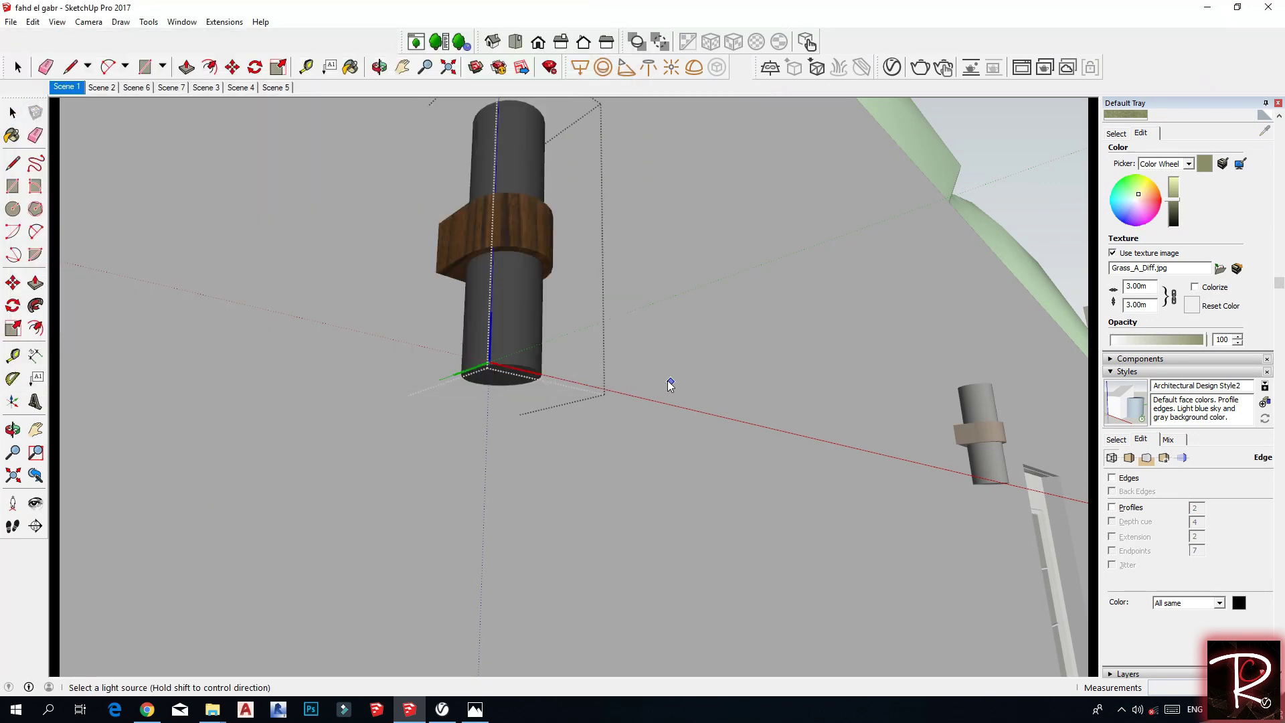
Turn on edge display and place the IES light on the underside of the wall lamp's cylinder
{"action": "scroll", "coordinate": [503, 378], "scroll_direction": "up", "scroll_amount": 3}
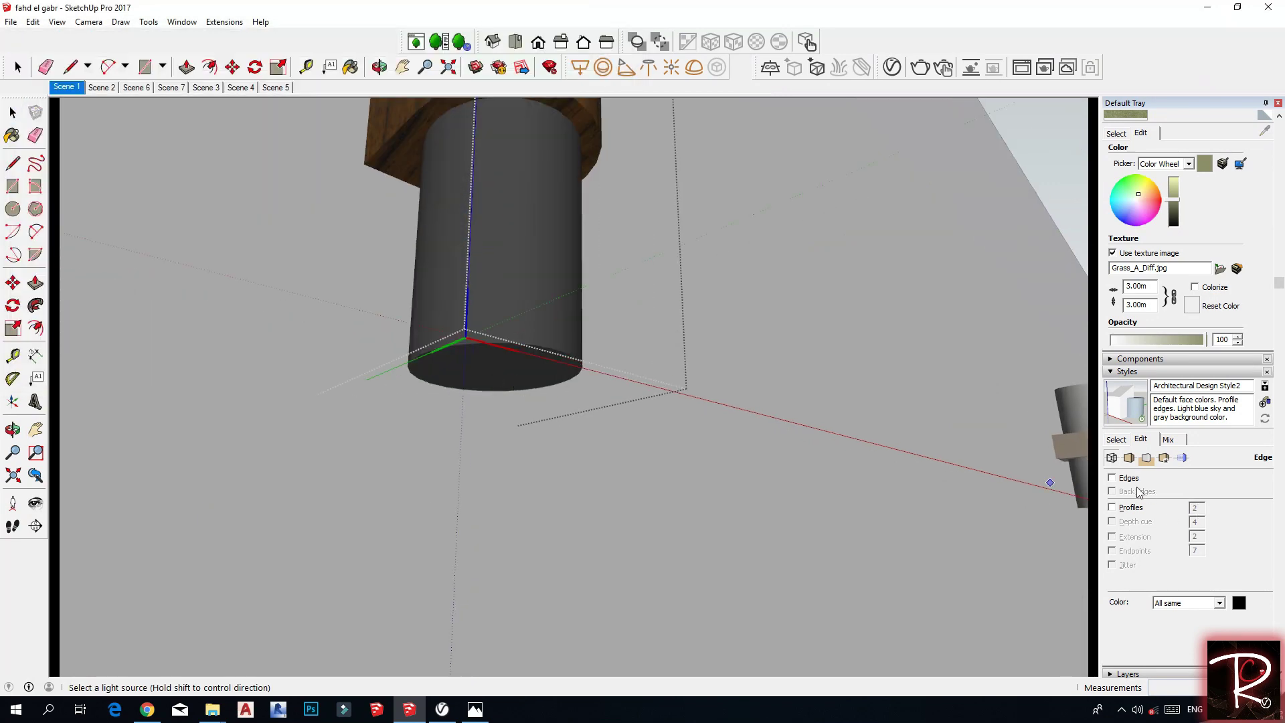
{"action": "left_click", "coordinate": [1112, 478]}
{"action": "left_click", "coordinate": [486, 372]}
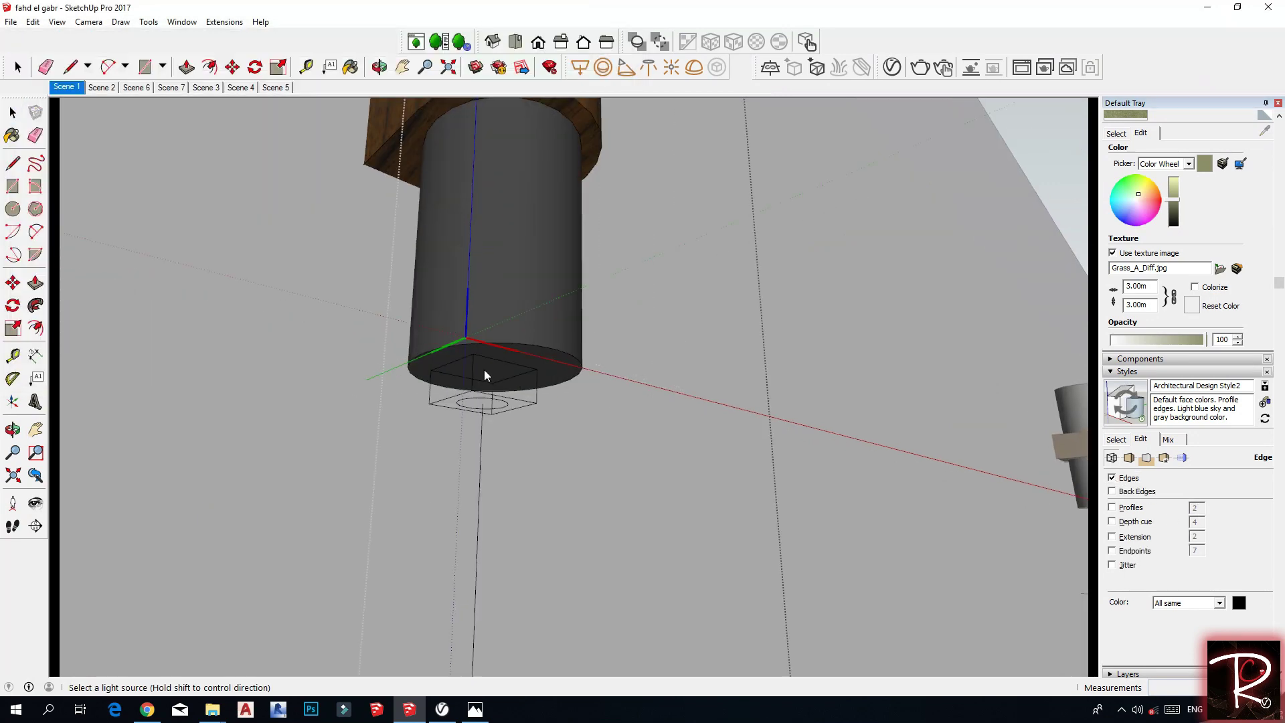
{"action": "scroll", "coordinate": [533, 407], "scroll_direction": "down", "scroll_amount": 3}
{"action": "middle_click_drag", "start_coordinate": [533, 406], "coordinate": [576, 428]}
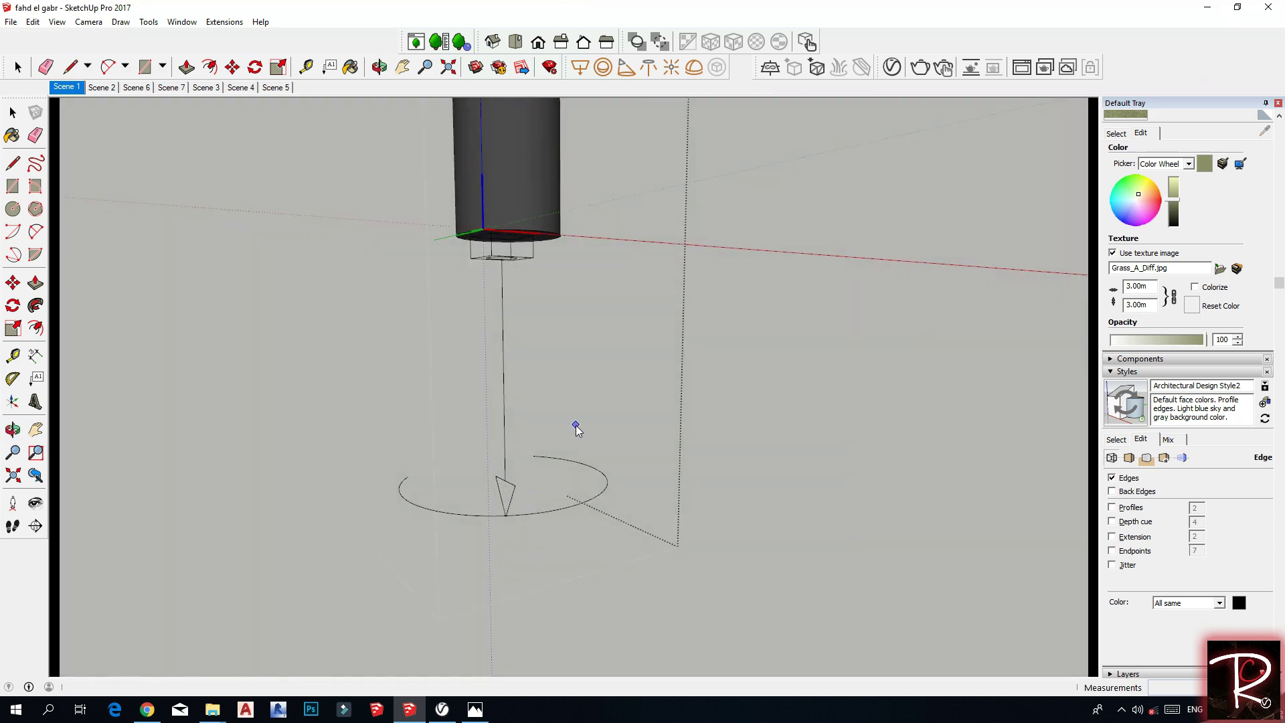
Set the IES light's intensity to 5000 lm in the asset editor
{"action": "left_click", "coordinate": [885, 60]}
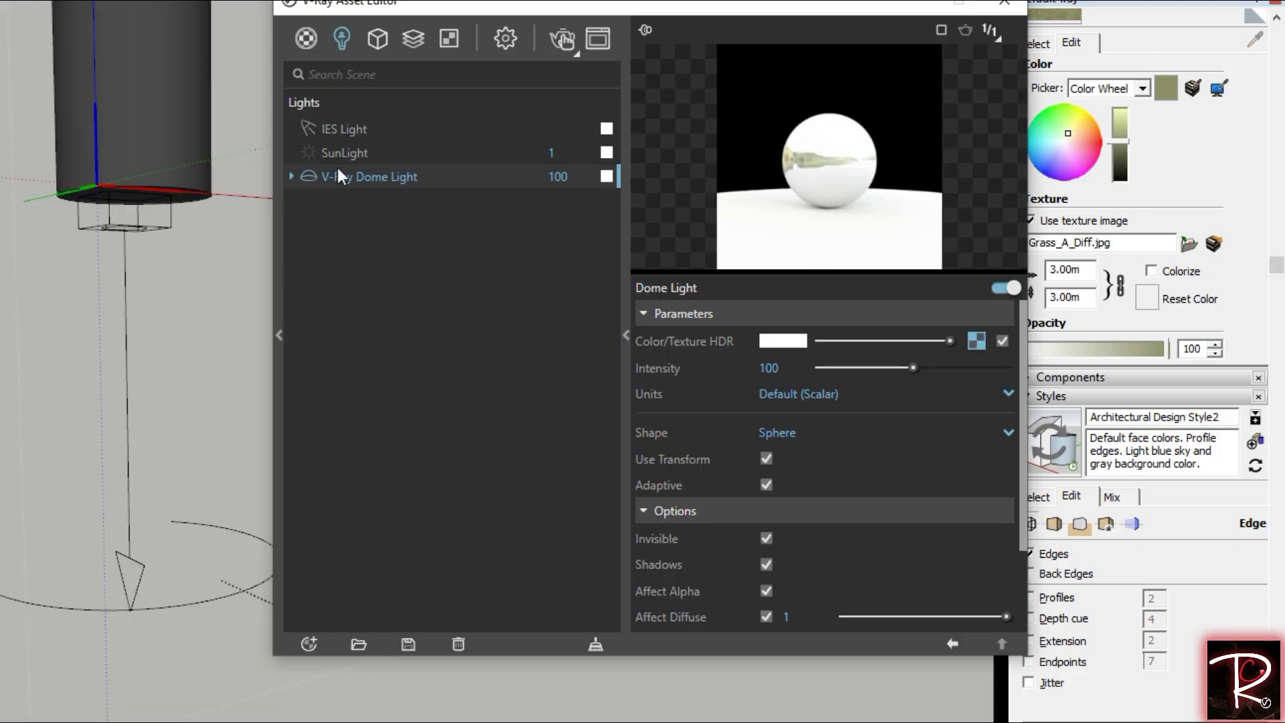
{"action": "left_click", "coordinate": [656, 196]}
{"action": "left_click", "coordinate": [766, 368]}
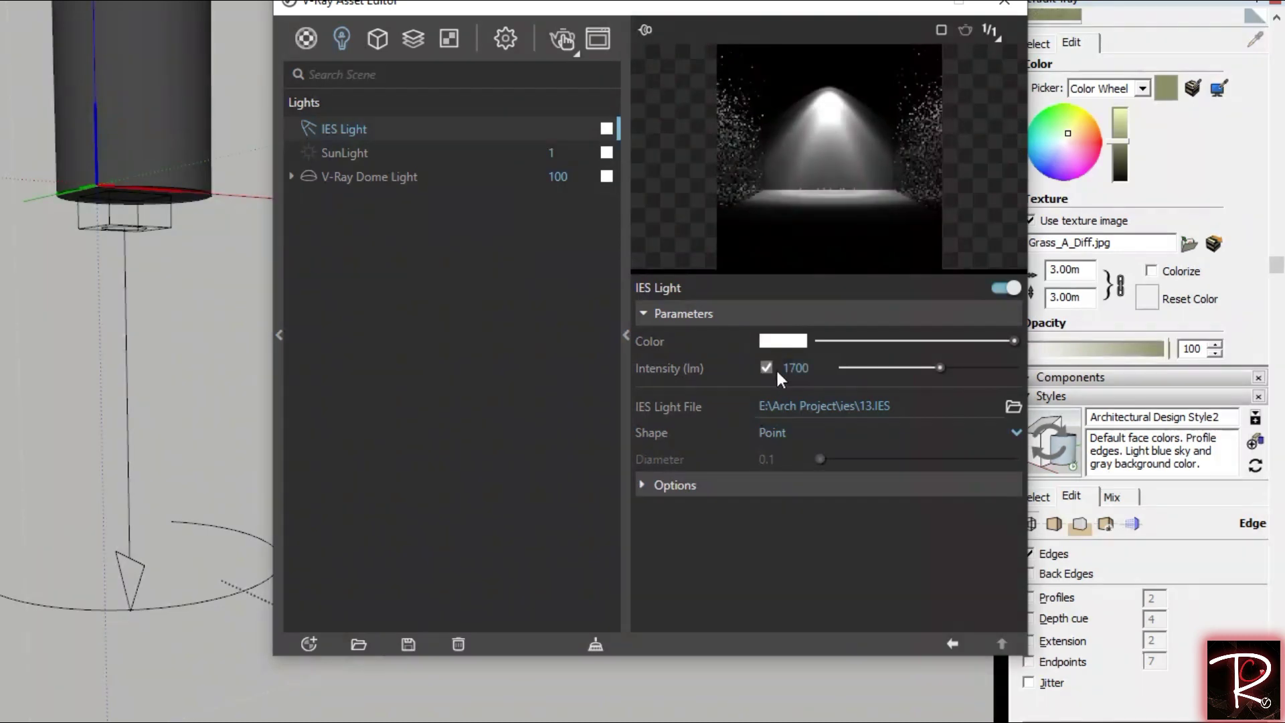
{"action": "type", "text": "5000"}
{"action": "key", "text": "Return"}
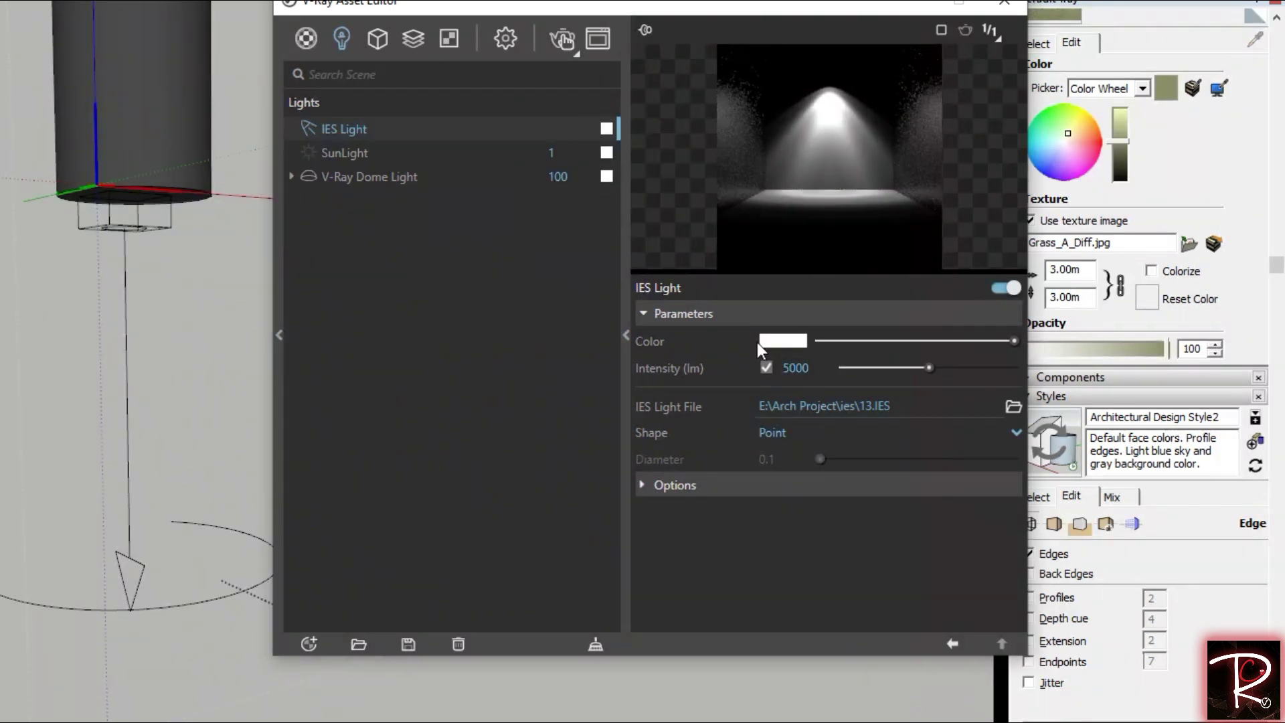
Change the IES light's color to a pale warm orange of about R 1, G 0.934, B 0.827
{"action": "left_click", "coordinate": [775, 343]}
{"action": "mouse_move", "coordinate": [298, 253]}
{"action": "left_mouse_down"}
{"action": "mouse_move", "coordinate": [299, 235]}
{"action": "mouse_move", "coordinate": [299, 252]}
{"action": "left_mouse_up"}
{"action": "left_click", "coordinate": [64, 224]}
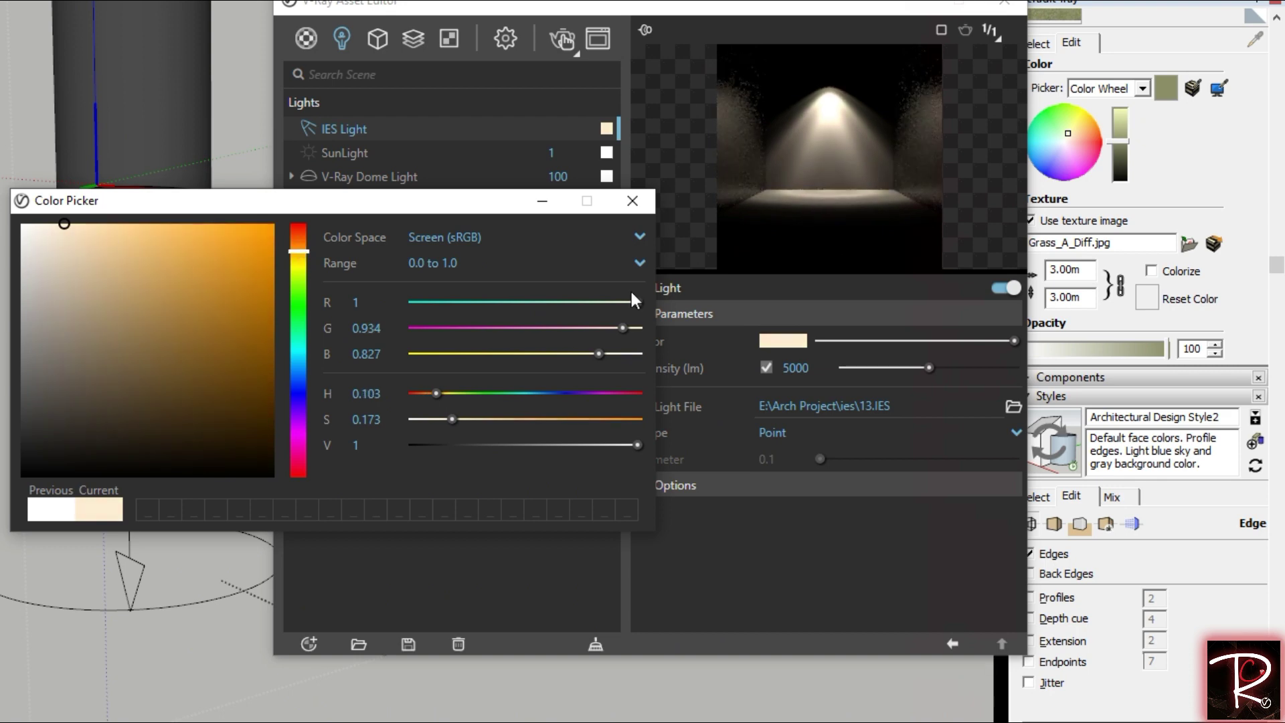
{"action": "left_click", "coordinate": [632, 201]}
Set the IES light's shape to From IES File, check its options and put the asset editor away
{"action": "left_click", "coordinate": [861, 431]}
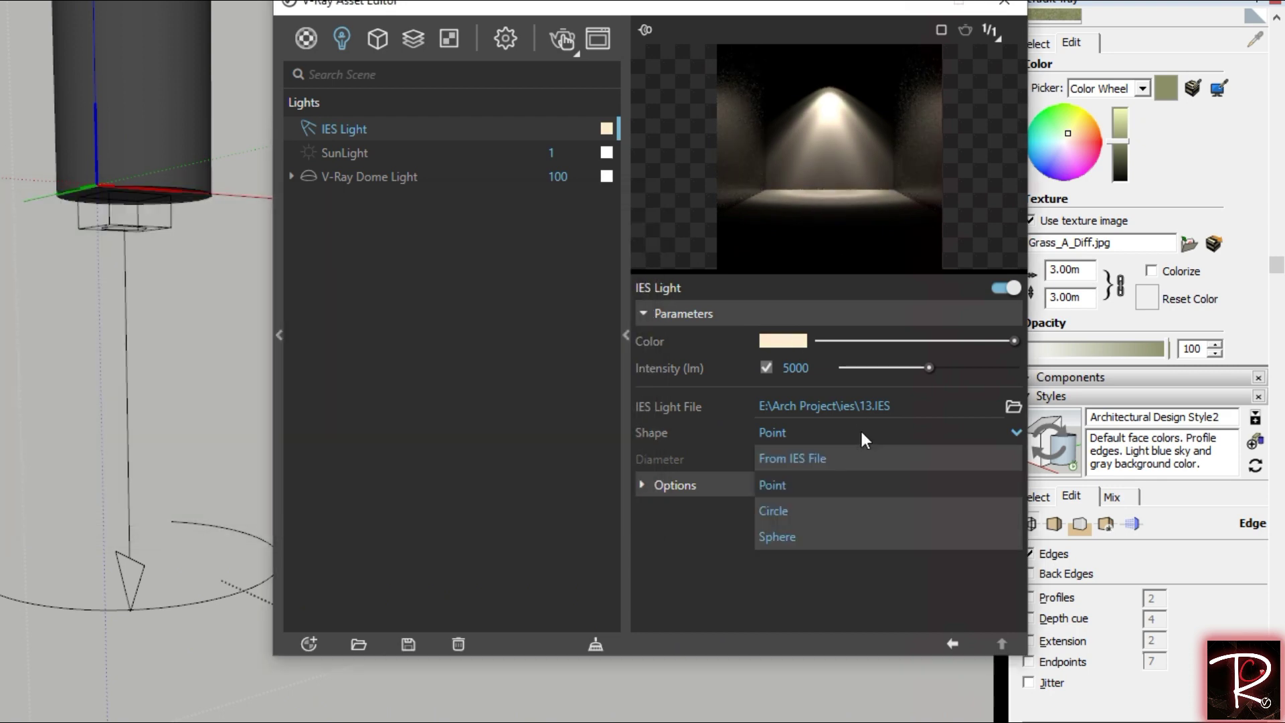
{"action": "left_click", "coordinate": [816, 460]}
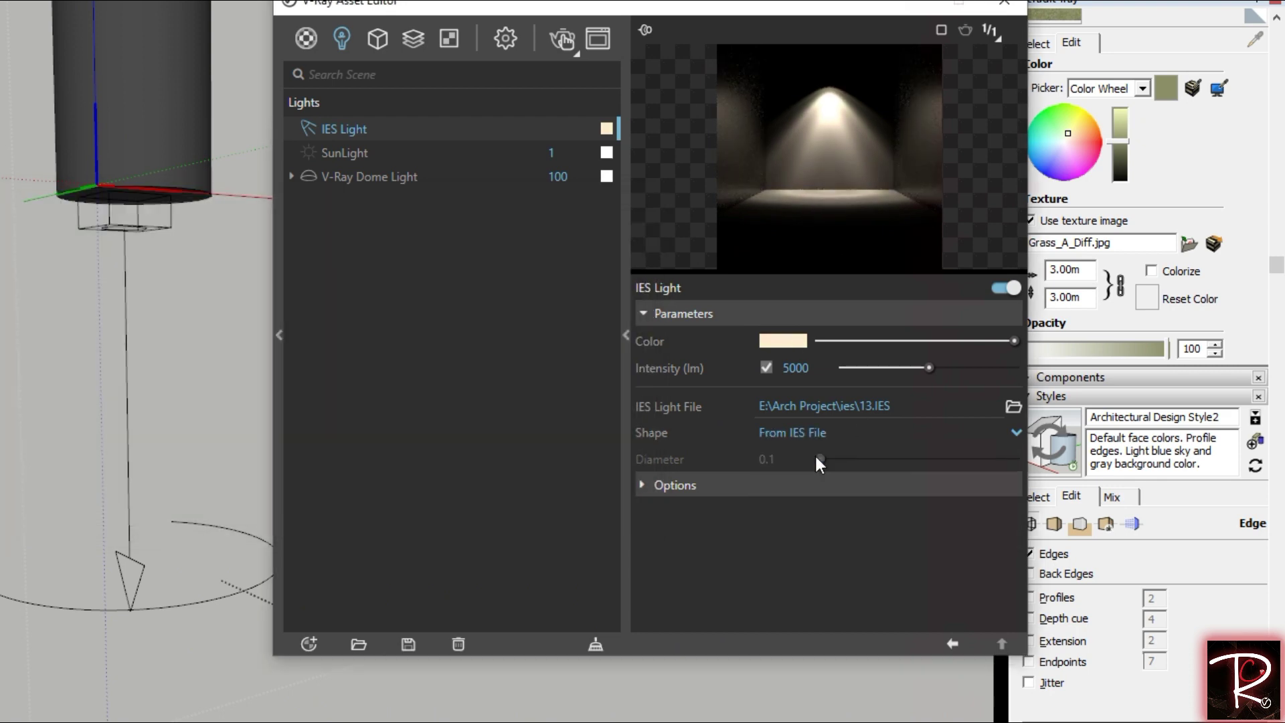
{"action": "left_click", "coordinate": [668, 483]}
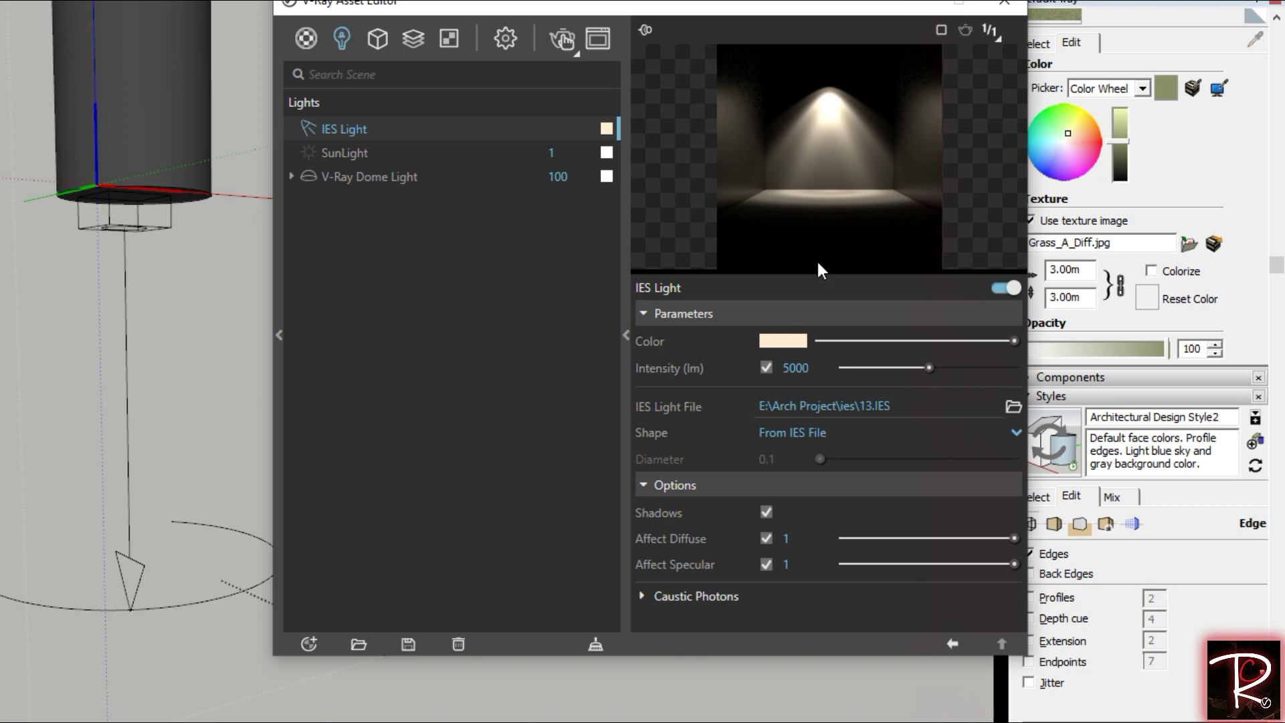
{"action": "left_click", "coordinate": [915, 5]}
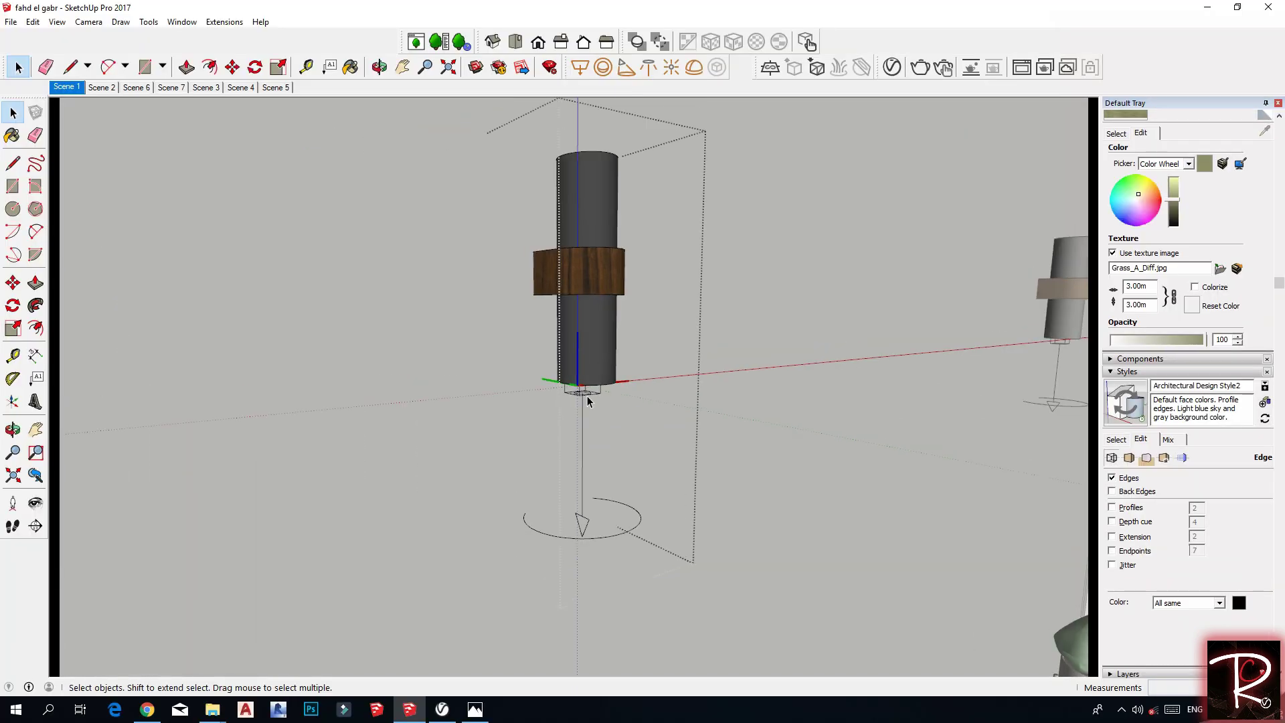
Copy the IES light straight up about 0.76 m to a position above the wall lamp
{"action": "middle_click_drag", "start_coordinate": [587, 395], "coordinate": [541, 432]}
{"action": "left_click", "coordinate": [522, 395]}
{"action": "key", "text": "m"}
{"action": "left_click", "coordinate": [405, 511]}
{"action": "key", "text": "ctrl"}
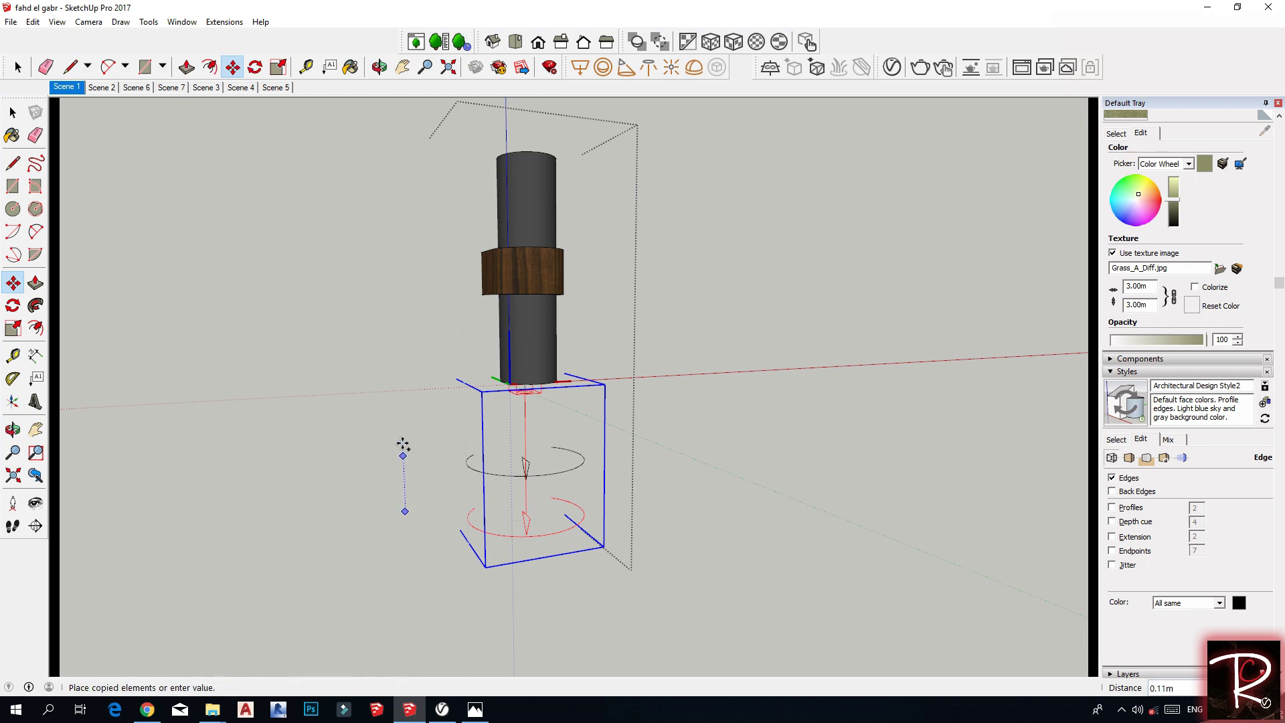
{"action": "scroll", "coordinate": [402, 315], "scroll_direction": "down", "scroll_amount": 2}
{"action": "middle_click_drag", "start_coordinate": [401, 315], "coordinate": [435, 502], "text": "shift"}
{"action": "left_click", "coordinate": [427, 359]}
{"action": "left_click", "coordinate": [431, 359]}
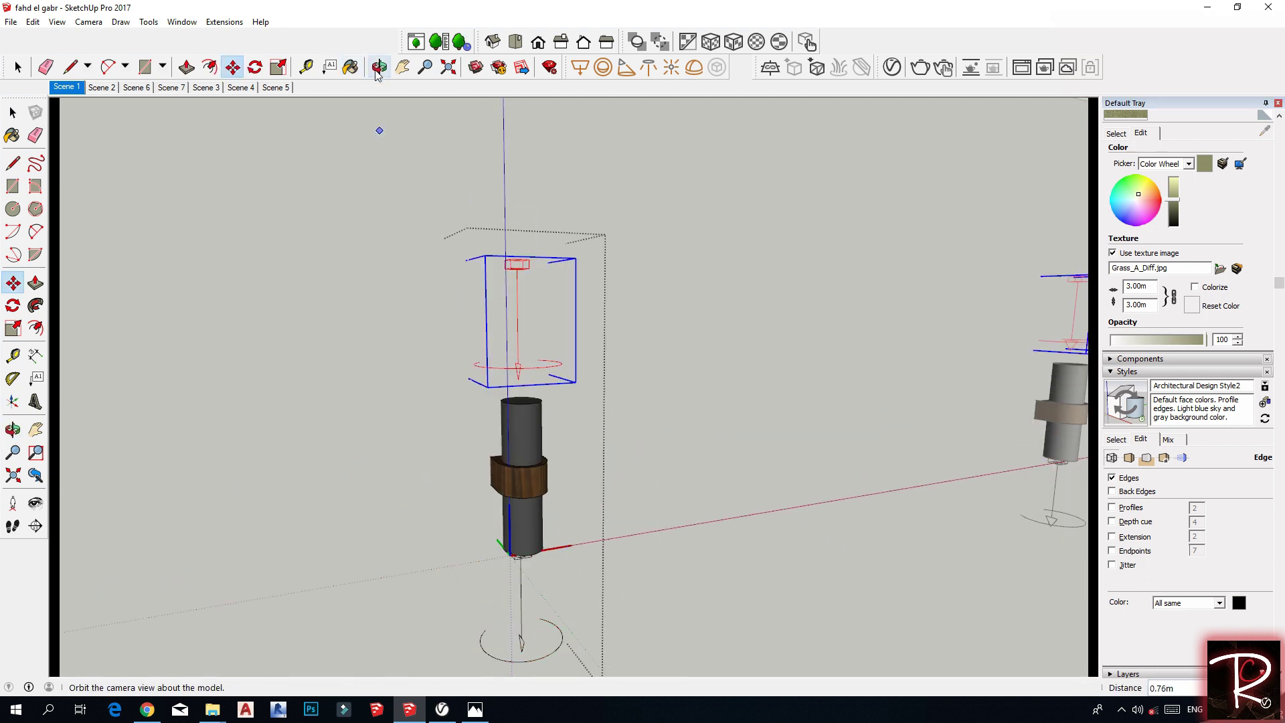
Rotate the copied IES light 180° to point upward and move it over the lamp's top
{"action": "key", "text": "q"}
{"action": "left_click", "coordinate": [349, 320]}
{"action": "left_click", "coordinate": [283, 325]}
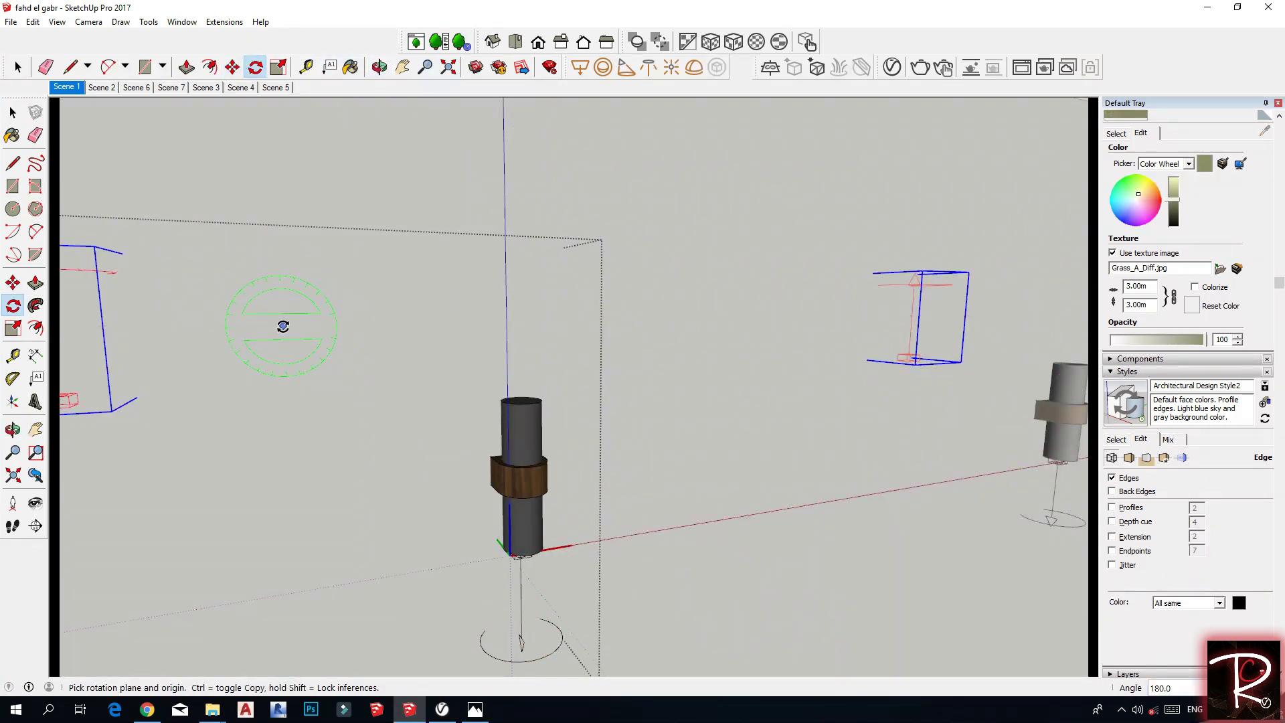
{"action": "key", "text": "m"}
{"action": "left_click", "coordinate": [218, 346]}
{"action": "scroll", "coordinate": [600, 334], "scroll_direction": "up", "scroll_amount": 6}
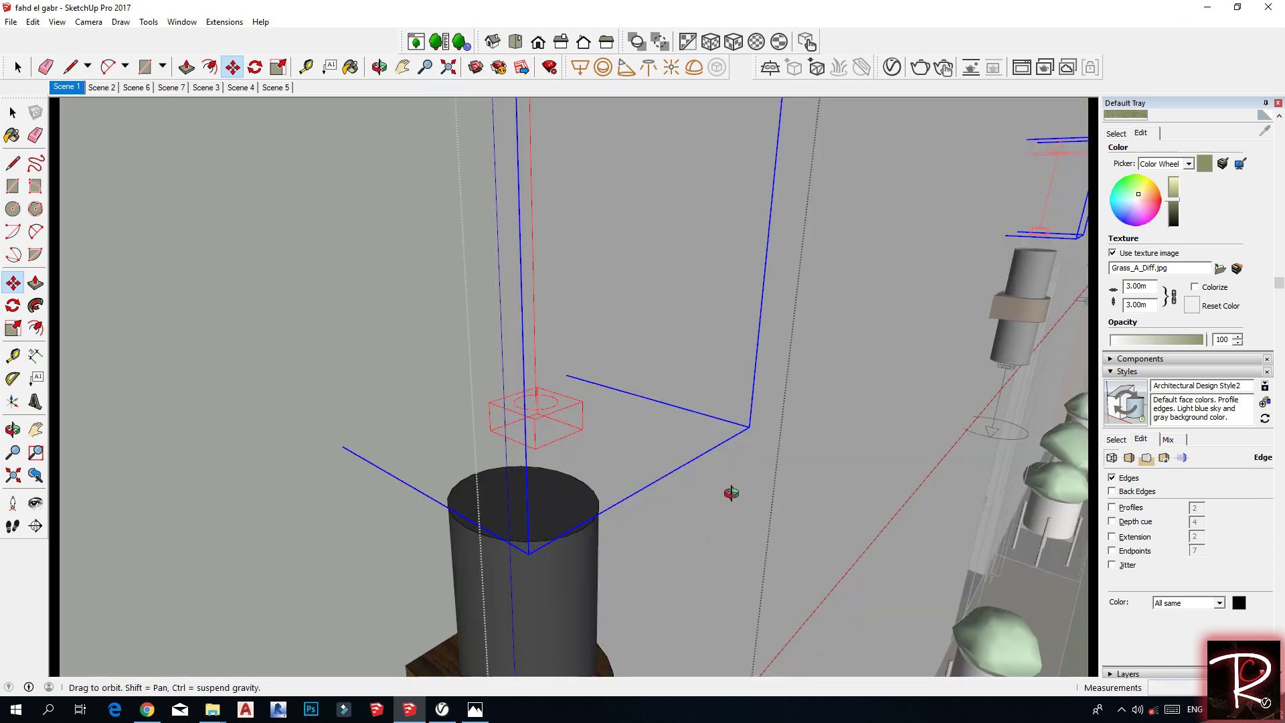
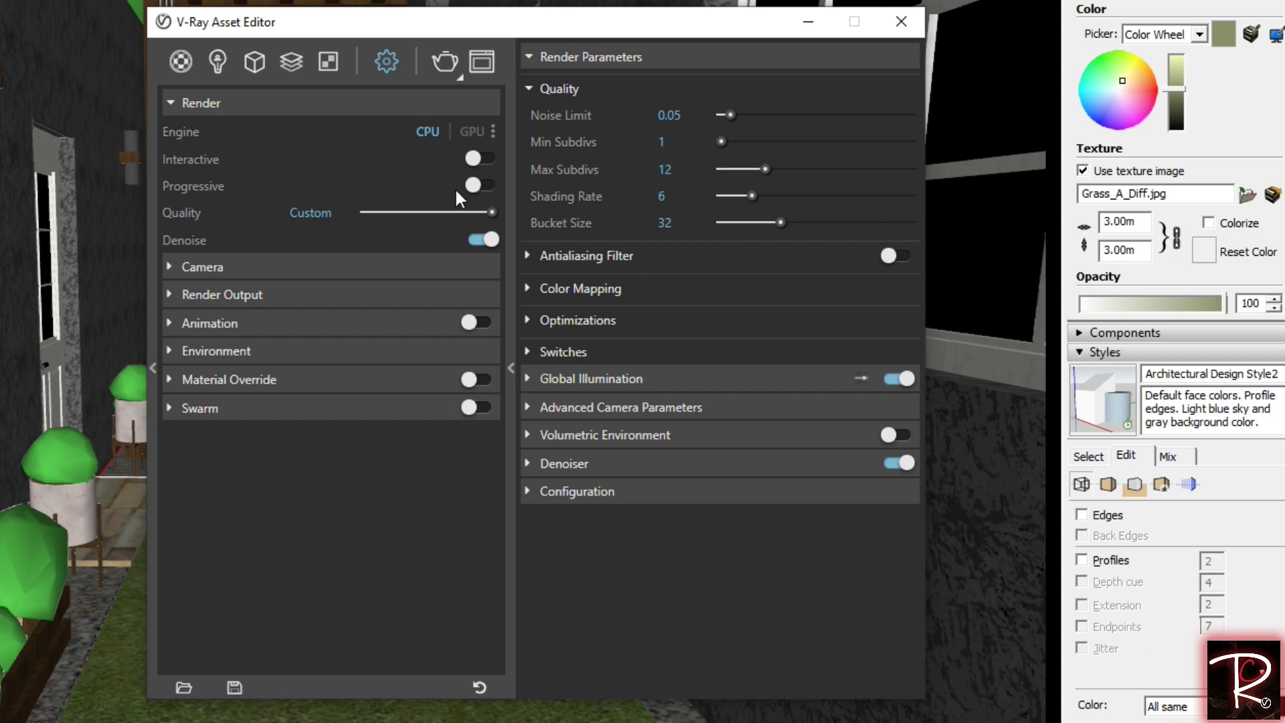
Review the Progressive option and the camera's exposure value in the render settings
{"action": "left_click", "coordinate": [489, 185]}
{"action": "left_click", "coordinate": [483, 187]}
{"action": "left_click", "coordinate": [231, 275]}
{"action": "double_click", "coordinate": [311, 387]}
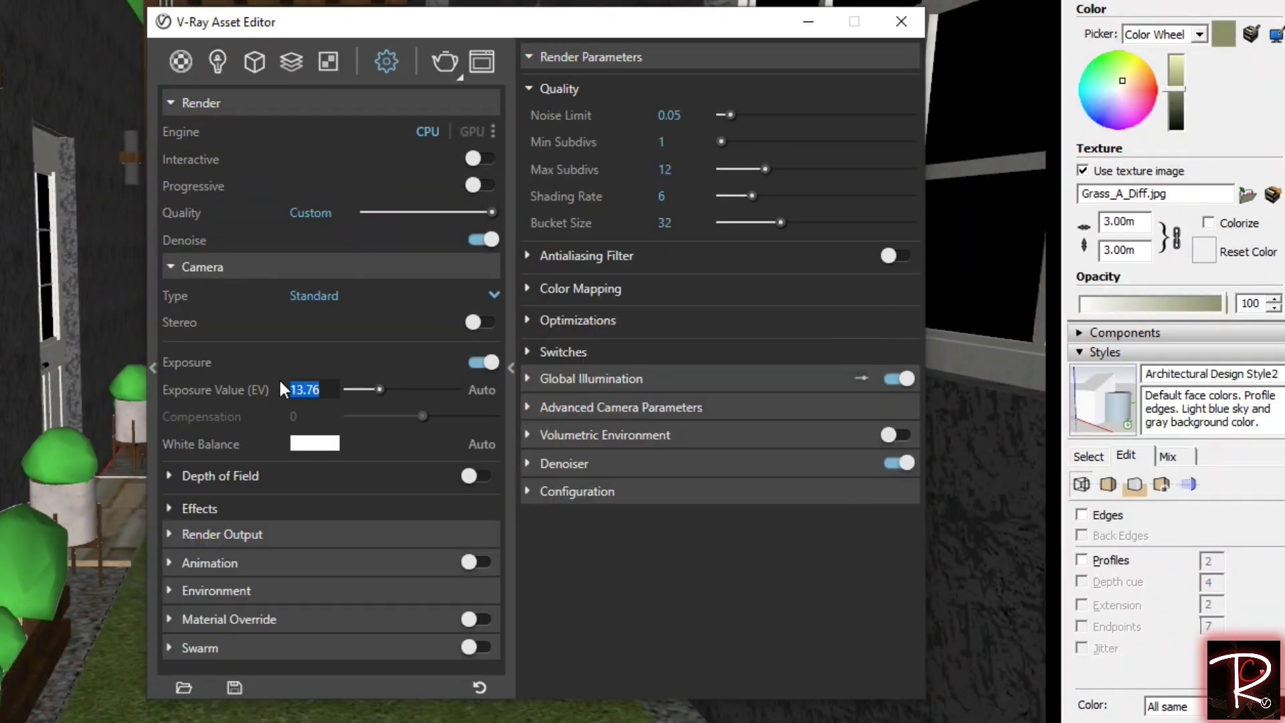
Set the render output image width to 2000 with the 16:9 widescreen aspect ratio
{"action": "left_click", "coordinate": [221, 533]}
{"action": "scroll", "coordinate": [275, 515], "scroll_direction": "down", "scroll_amount": 3}
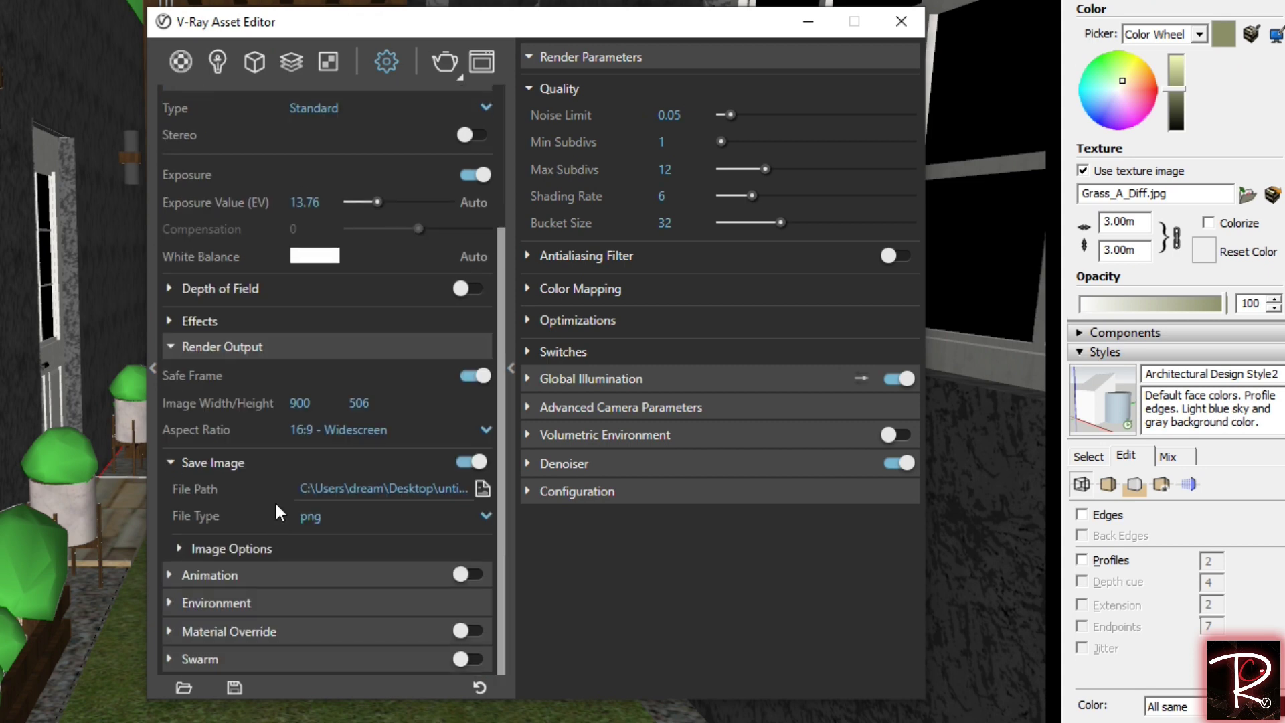
{"action": "double_click", "coordinate": [300, 402]}
{"action": "type", "text": "2000"}
{"action": "key", "text": "Return"}
Check the save location and file name for the rendered image, leaving them unchanged
{"action": "left_click", "coordinate": [482, 488]}
{"action": "scroll", "coordinate": [628, 357], "scroll_direction": "down", "scroll_amount": 3}
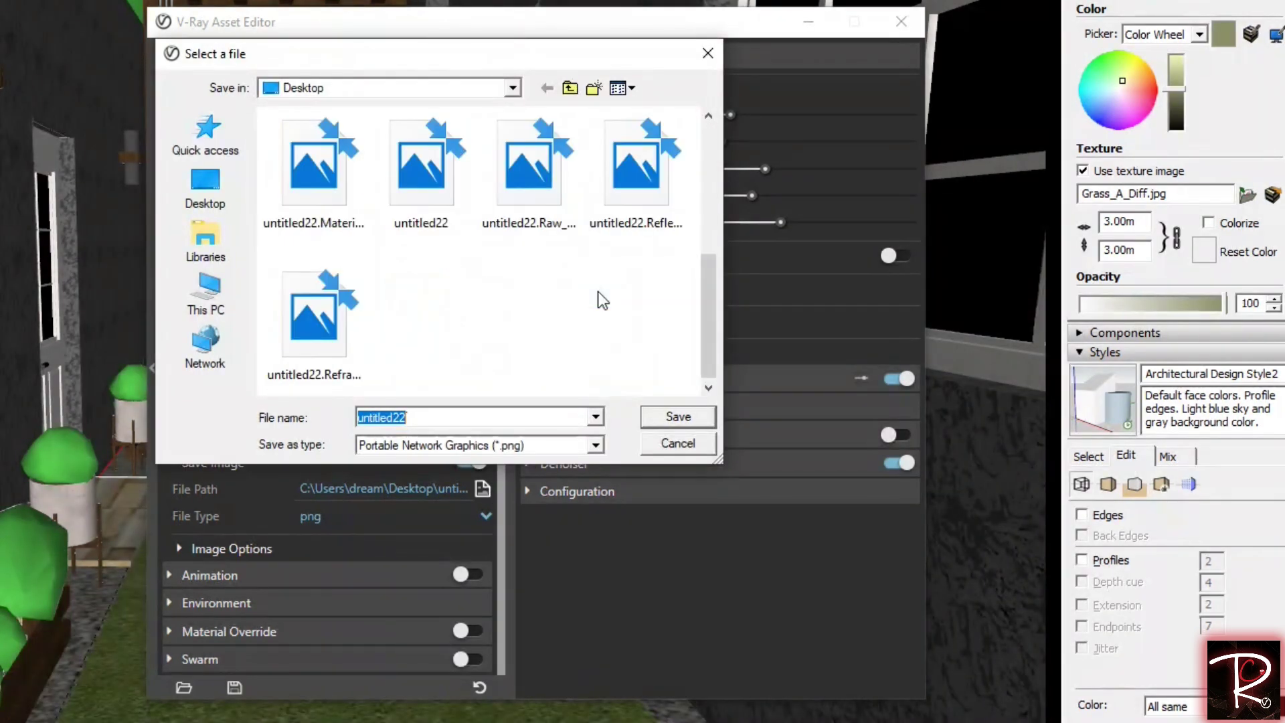
{"action": "scroll", "coordinate": [597, 291], "scroll_direction": "up", "scroll_amount": 1}
{"action": "left_click", "coordinate": [684, 448]}
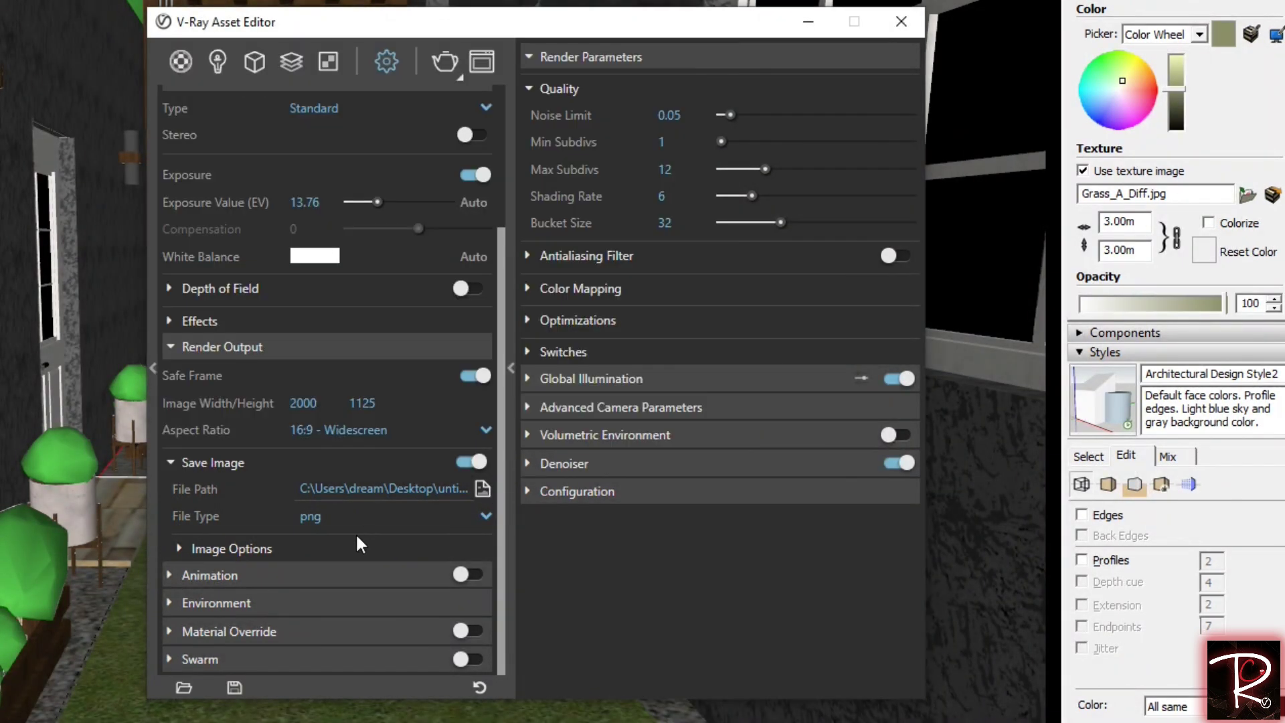
Review the saved image options, the animation settings and the environment background value
{"action": "left_click", "coordinate": [298, 551]}
{"action": "left_click", "coordinate": [306, 574]}
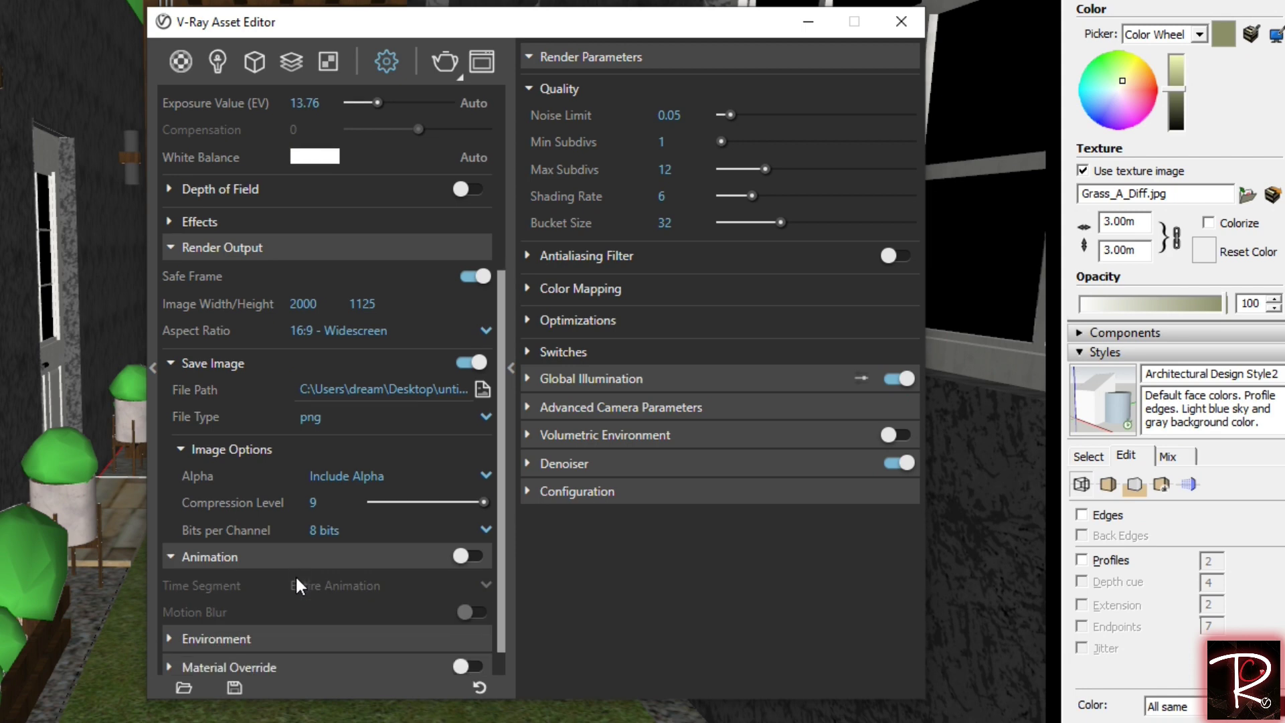
{"action": "left_click", "coordinate": [309, 606]}
{"action": "left_click", "coordinate": [420, 483]}
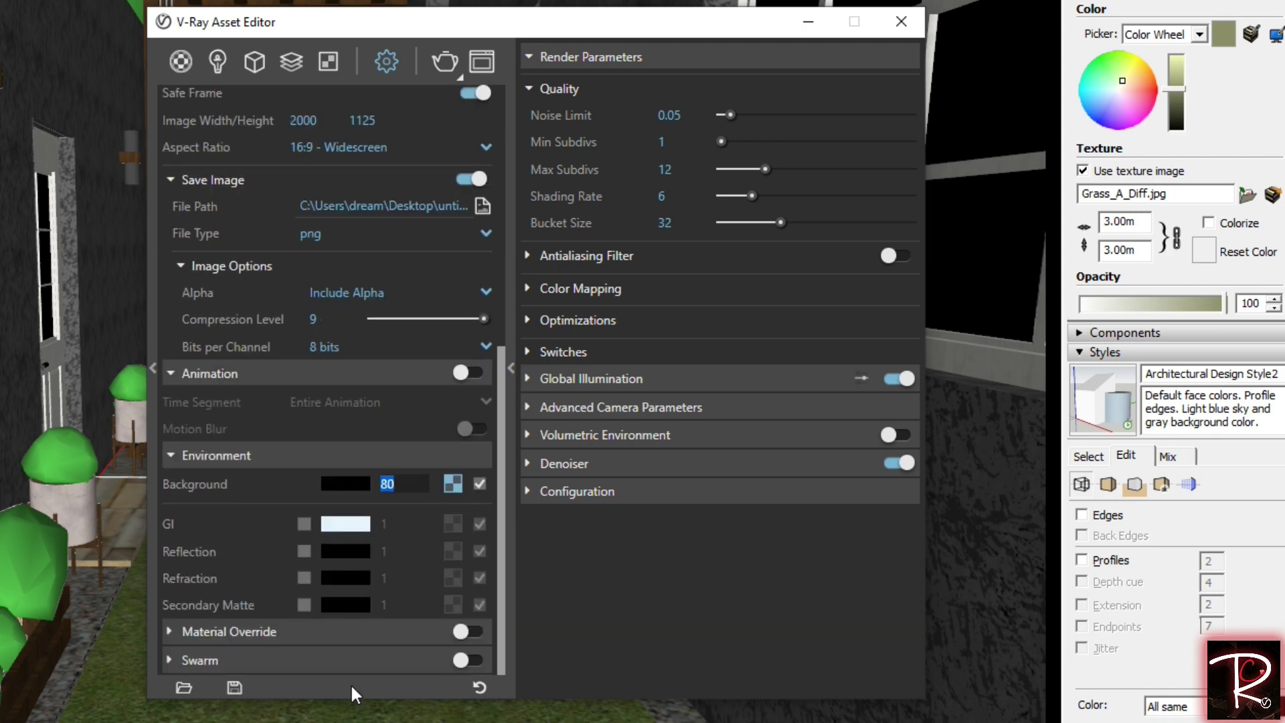
Review the render quality, antialiasing filter and optimization parameters
{"action": "left_click", "coordinate": [548, 82]}
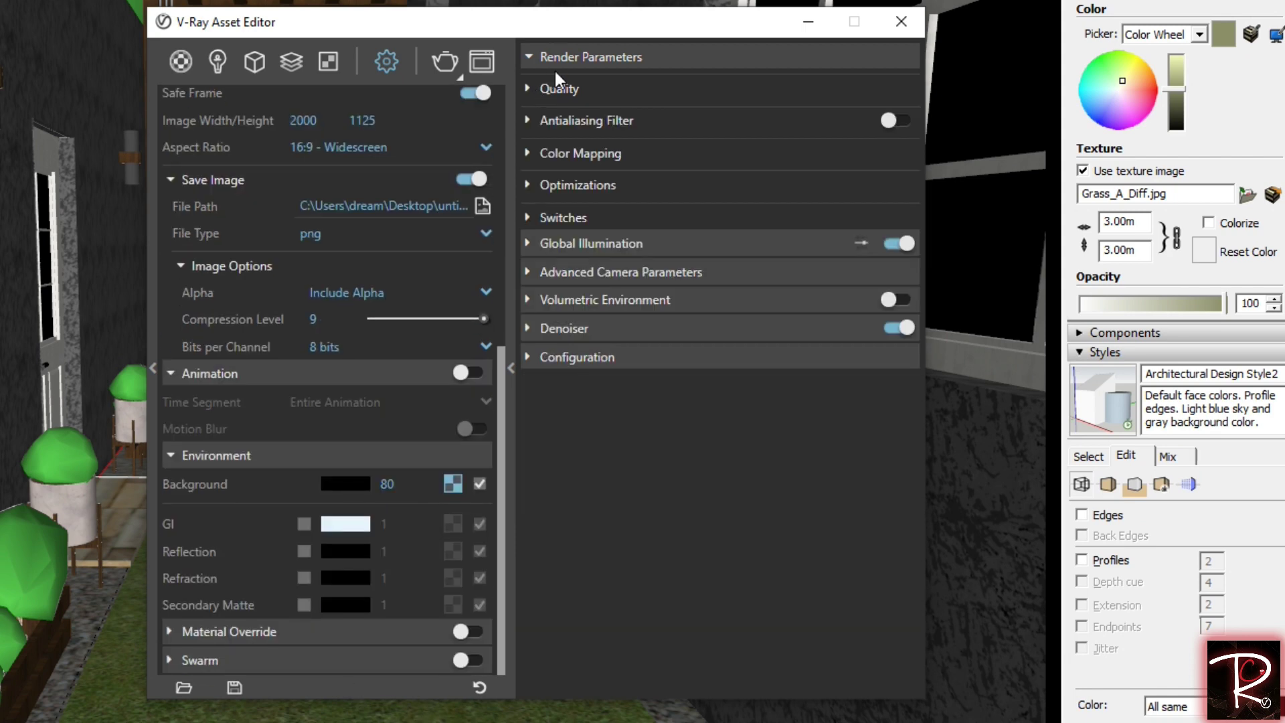
{"action": "left_click", "coordinate": [604, 55]}
{"action": "left_click", "coordinate": [611, 59]}
{"action": "left_click", "coordinate": [606, 87]}
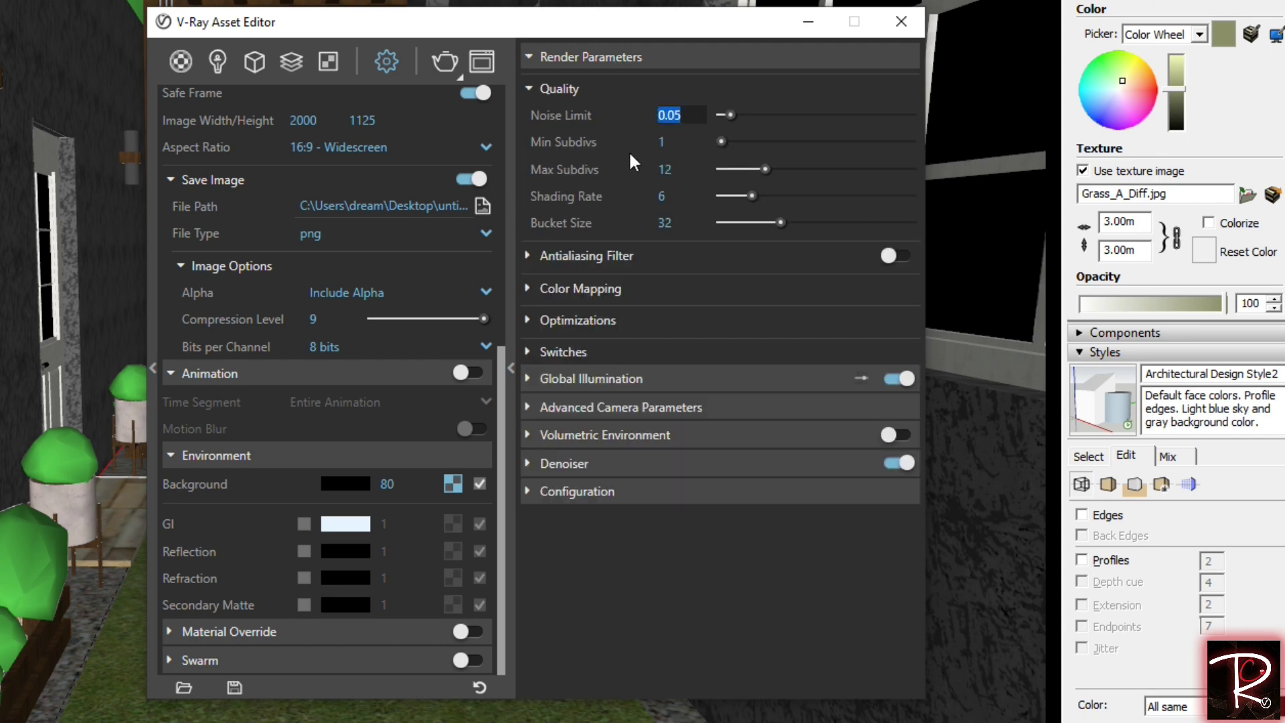
{"action": "left_click", "coordinate": [648, 256]}
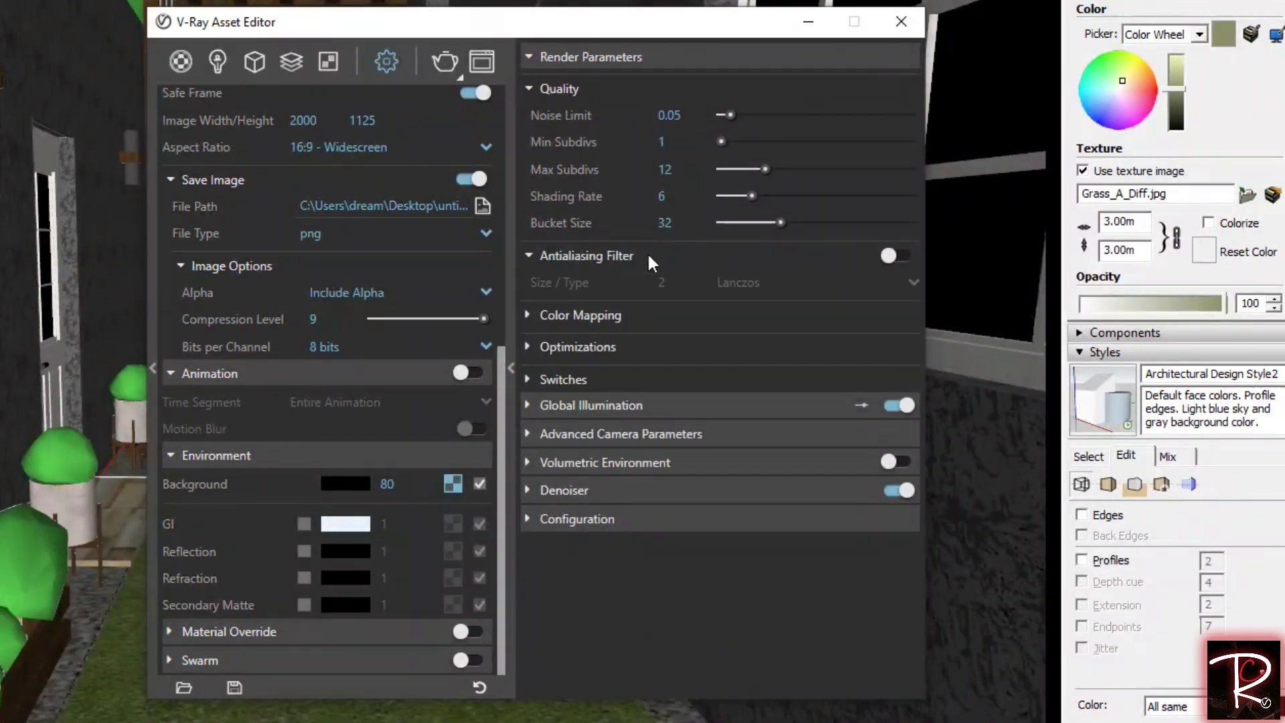
{"action": "left_click", "coordinate": [641, 342]}
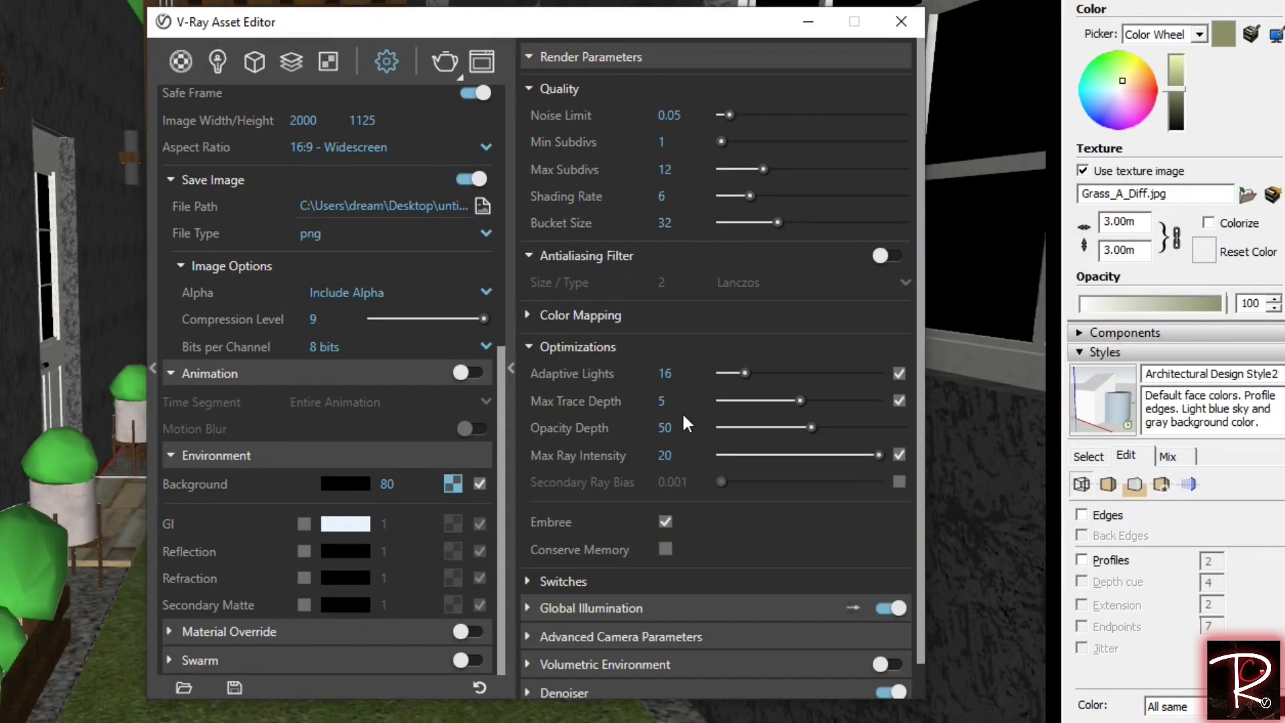
{"action": "scroll", "coordinate": [656, 495], "scroll_direction": "down", "scroll_amount": 1}
Review the global illumination engines and the light cache's subdivs, sample size and retrace values
{"action": "left_click", "coordinate": [623, 562]}
{"action": "scroll", "coordinate": [626, 546], "scroll_direction": "down", "scroll_amount": 5}
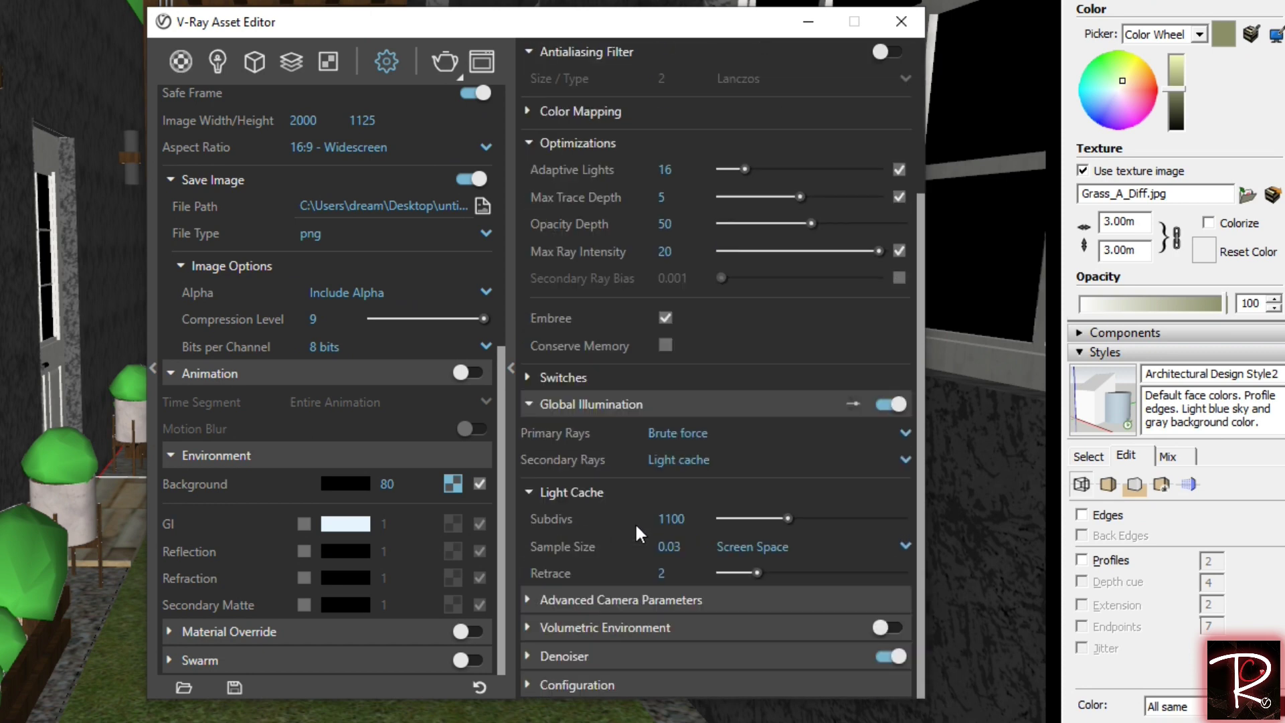
{"action": "left_click_drag", "start_coordinate": [703, 519], "coordinate": [597, 505]}
{"action": "left_click_drag", "start_coordinate": [685, 546], "coordinate": [611, 544]}
{"action": "left_click_drag", "start_coordinate": [681, 576], "coordinate": [615, 474]}
Review the advanced camera parameters and the denoiser settings, keeping V-Ray Denoiser as the engine
{"action": "left_click", "coordinate": [652, 593]}
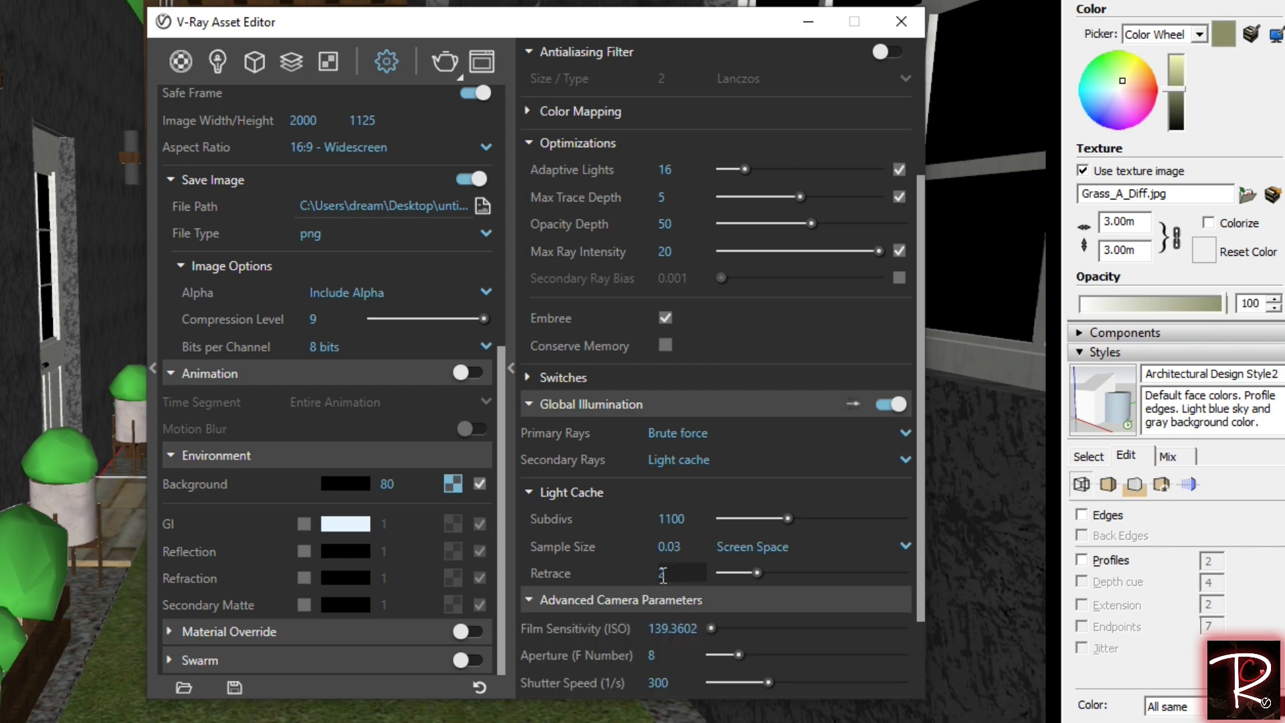
{"action": "scroll", "coordinate": [663, 573], "scroll_direction": "down", "scroll_amount": 2}
{"action": "left_click", "coordinate": [644, 654]}
{"action": "scroll", "coordinate": [656, 636], "scroll_direction": "down", "scroll_amount": 3}
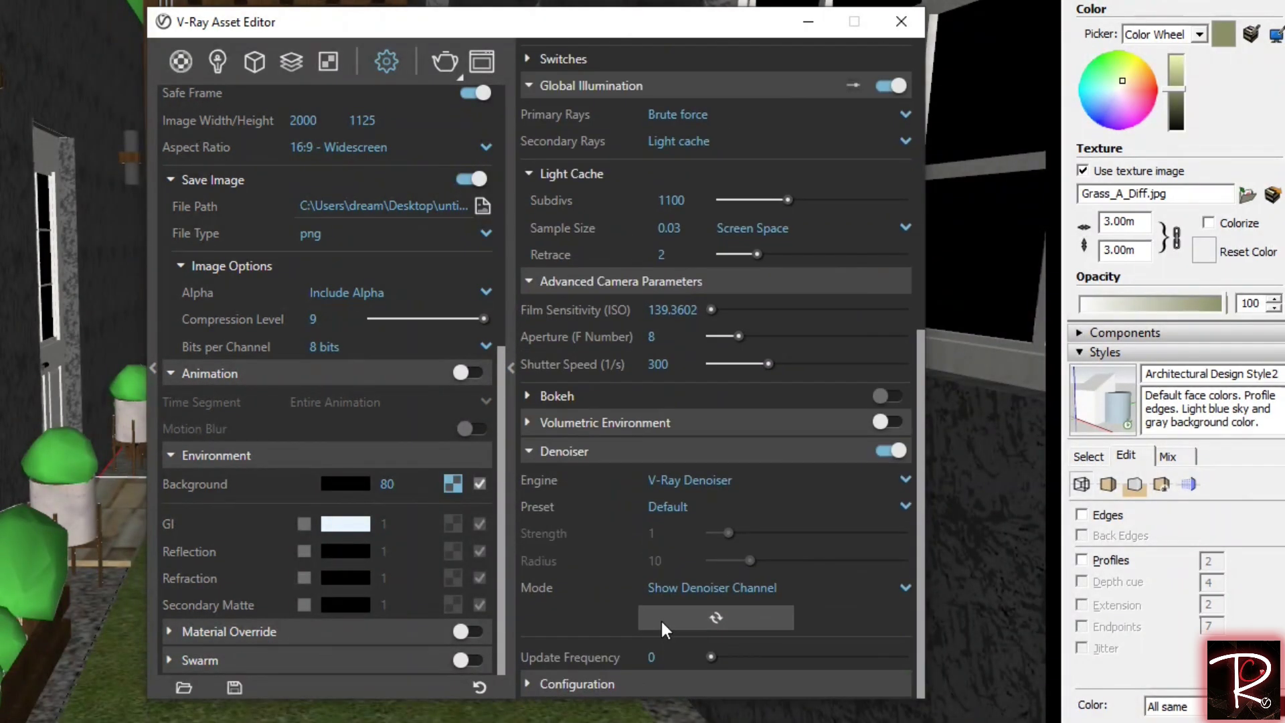
{"action": "left_click", "coordinate": [906, 481]}
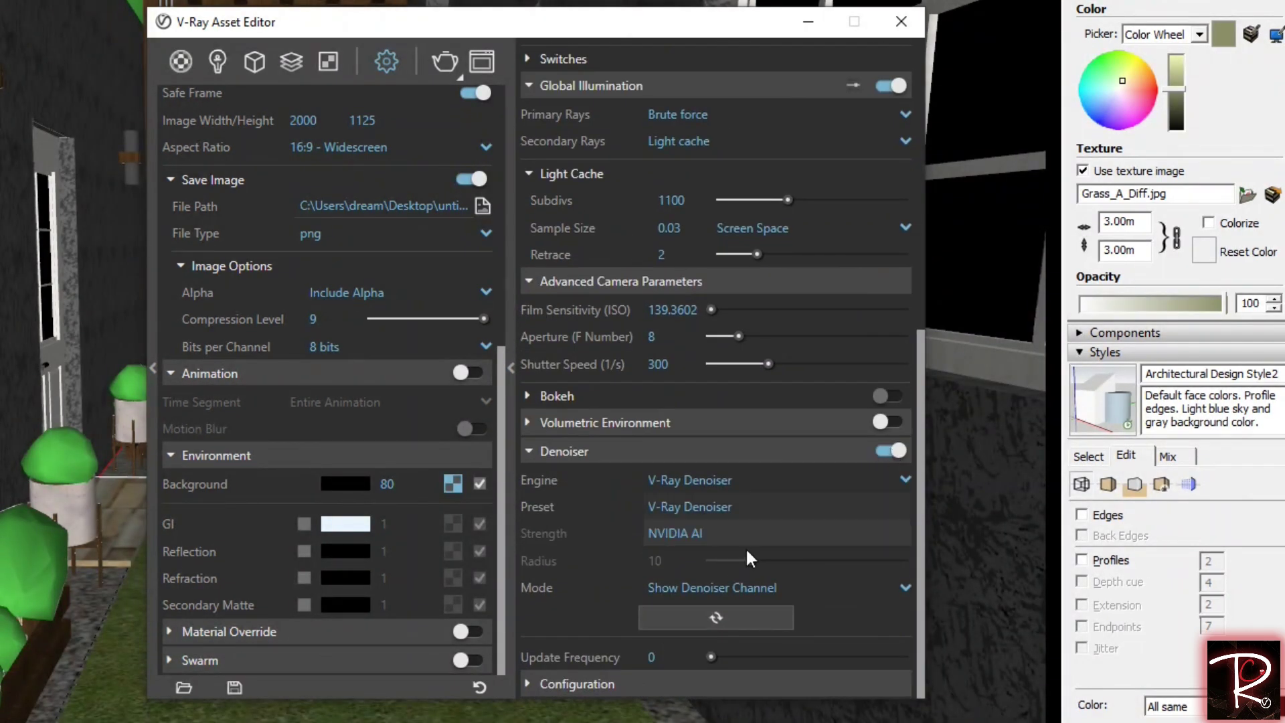
{"action": "left_click", "coordinate": [694, 506]}
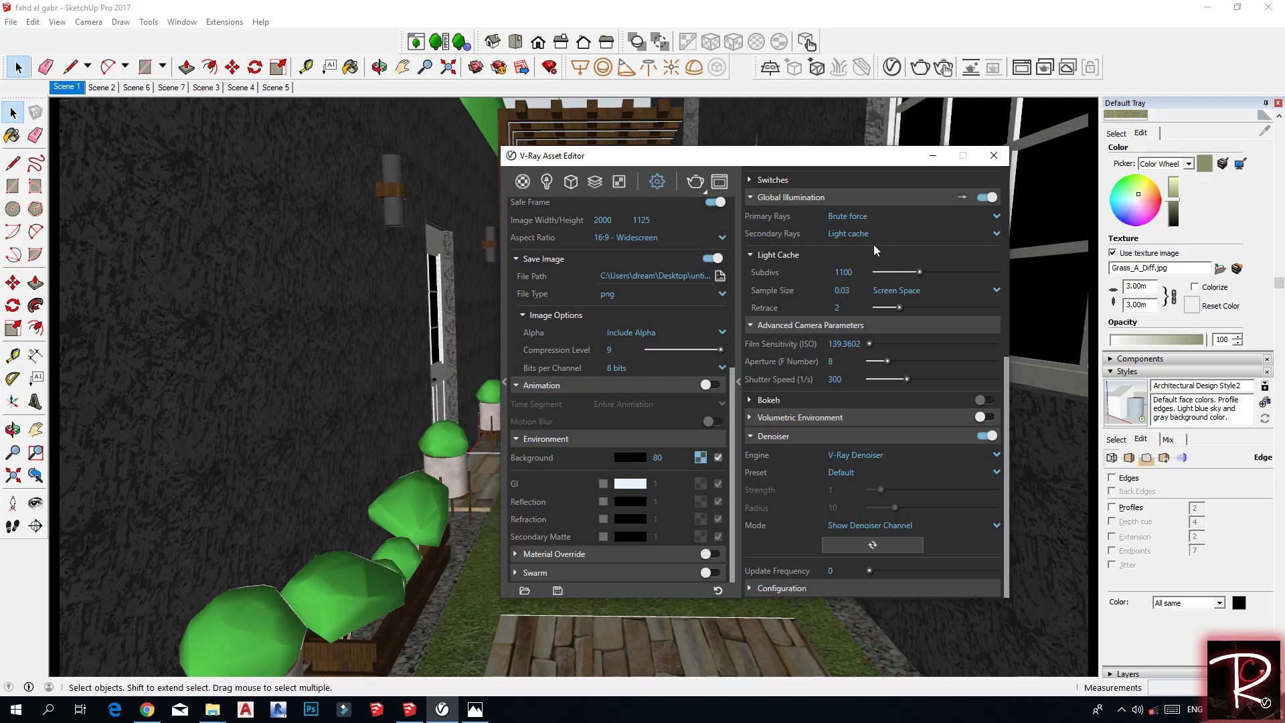
Review the scene's render elements, examining Material ID Color, Reflection and Refraction
{"action": "left_click", "coordinate": [292, 65]}
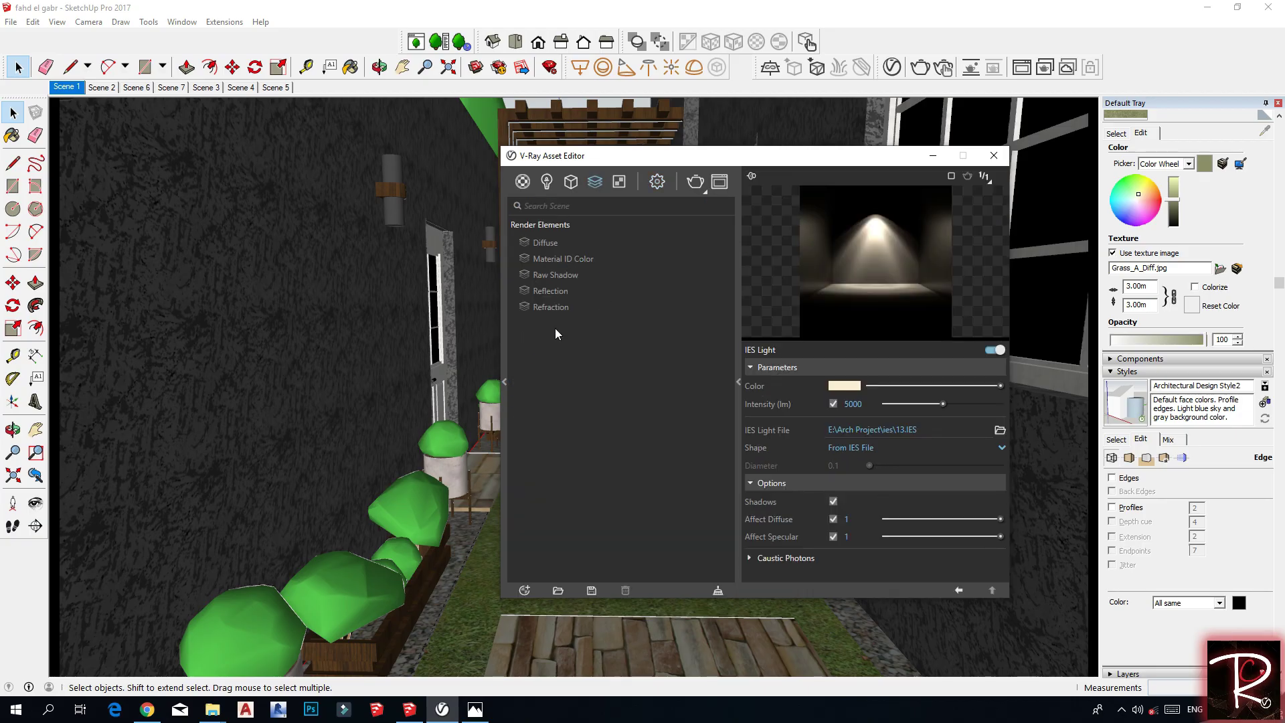
{"action": "left_click", "coordinate": [561, 258]}
{"action": "left_click", "coordinate": [567, 291]}
{"action": "left_click", "coordinate": [565, 307]}
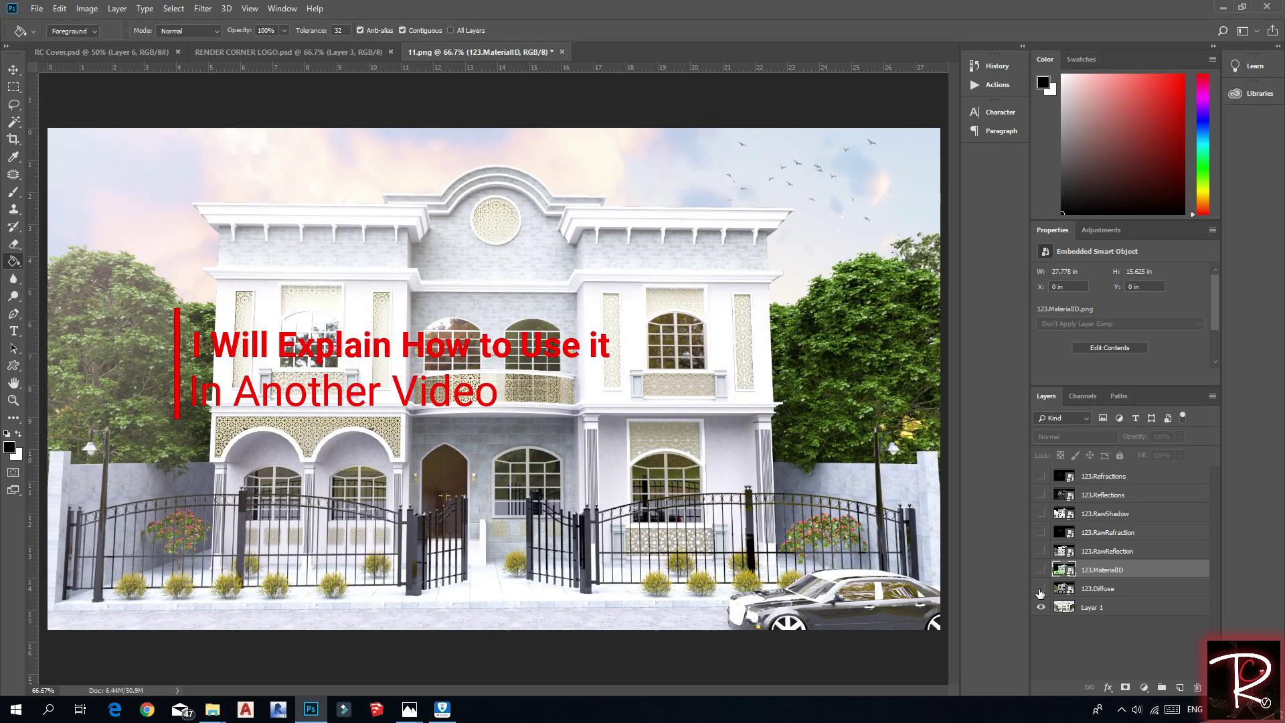
Switch to 11.png in Photoshop and show its render element layers one by one, from 123.Diffuse up to 123.Refractions
{"action": "left_click", "coordinate": [1040, 588]}
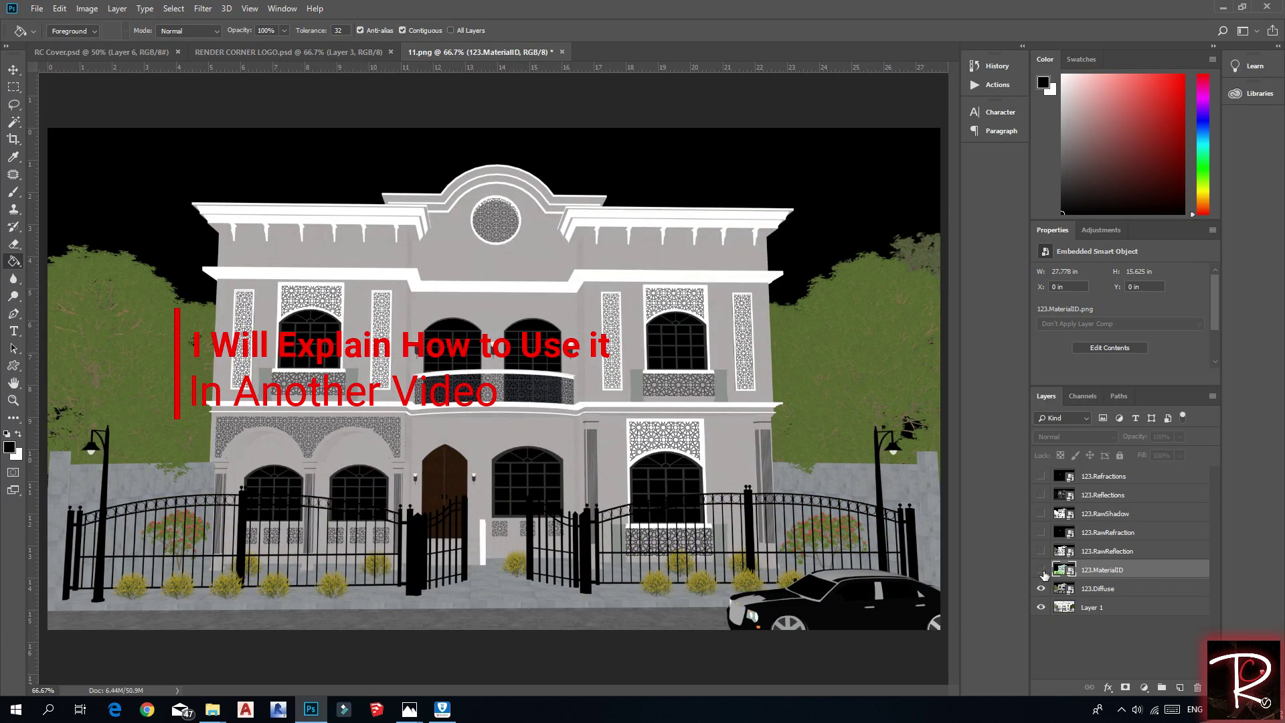
{"action": "left_click", "coordinate": [1040, 569]}
{"action": "left_click", "coordinate": [1040, 551]}
{"action": "left_click", "coordinate": [1041, 532]}
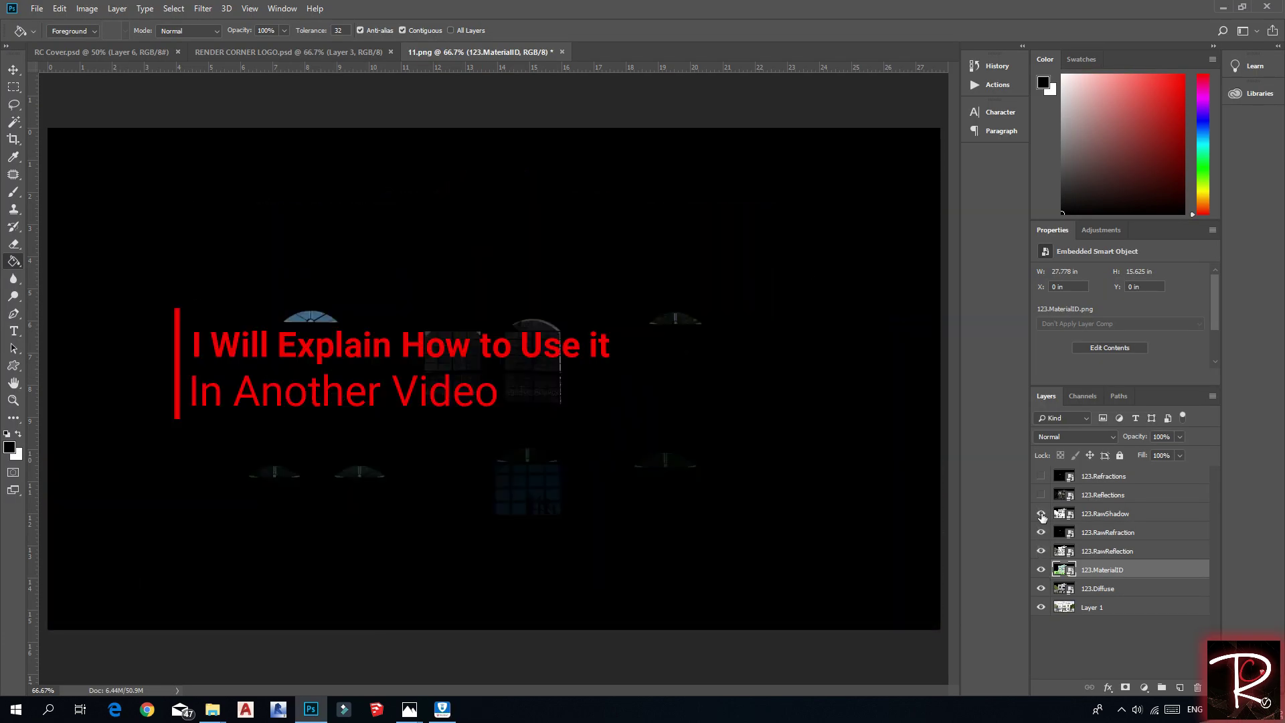
{"action": "left_click", "coordinate": [1041, 513]}
{"action": "left_click", "coordinate": [1041, 494]}
{"action": "left_click", "coordinate": [1041, 476]}
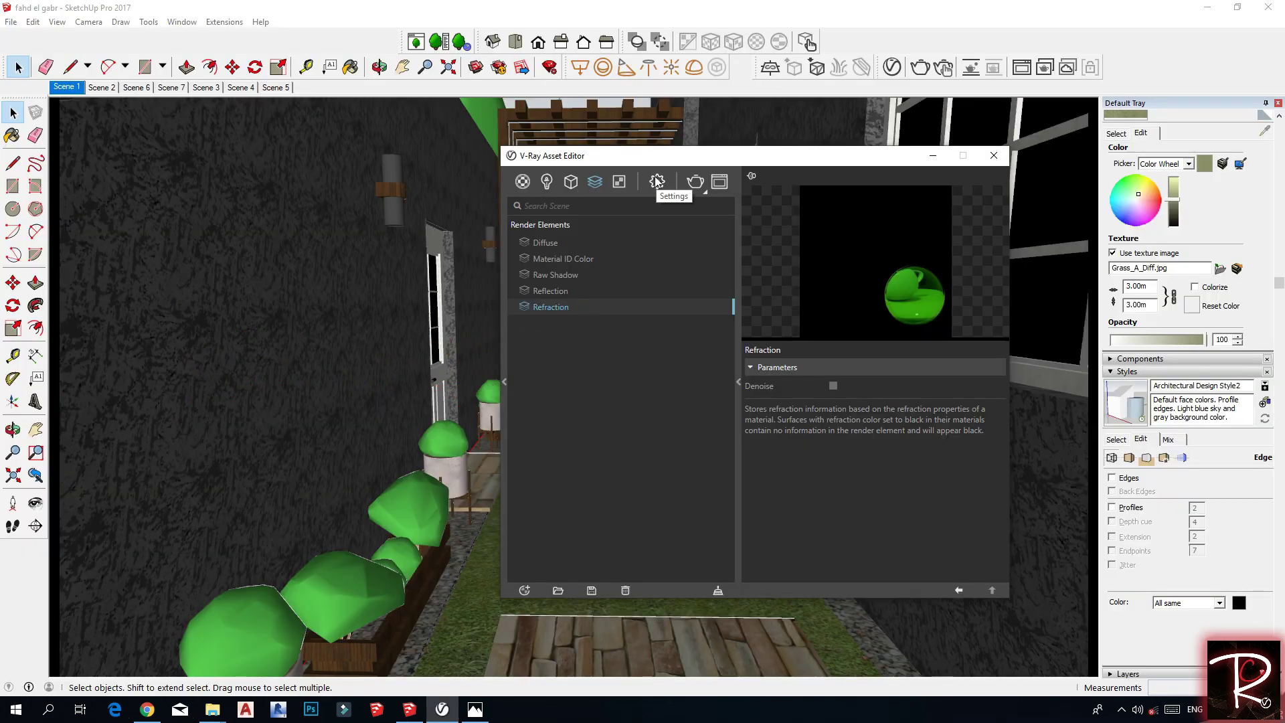
Return to the V-Ray render settings in SketchUp, switch to Scene 3 and move the Asset Editor clear of the view
{"action": "left_click", "coordinate": [656, 181]}
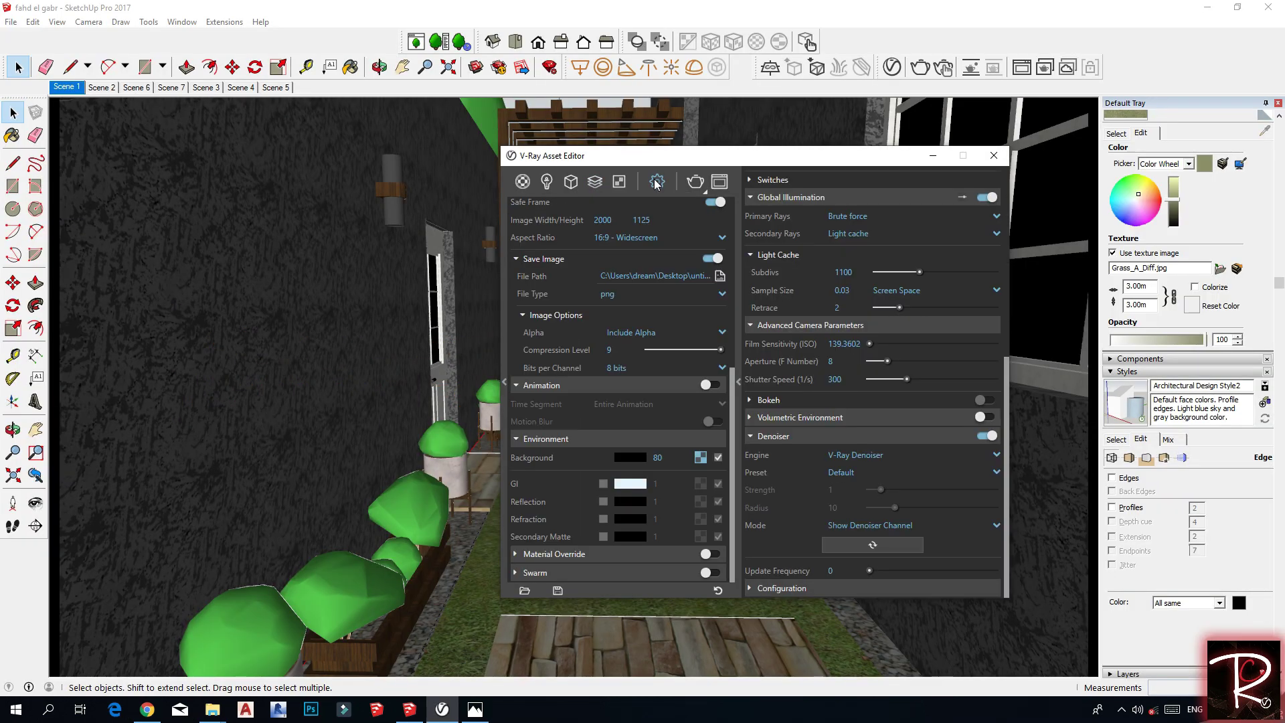
{"action": "left_click", "coordinate": [222, 88]}
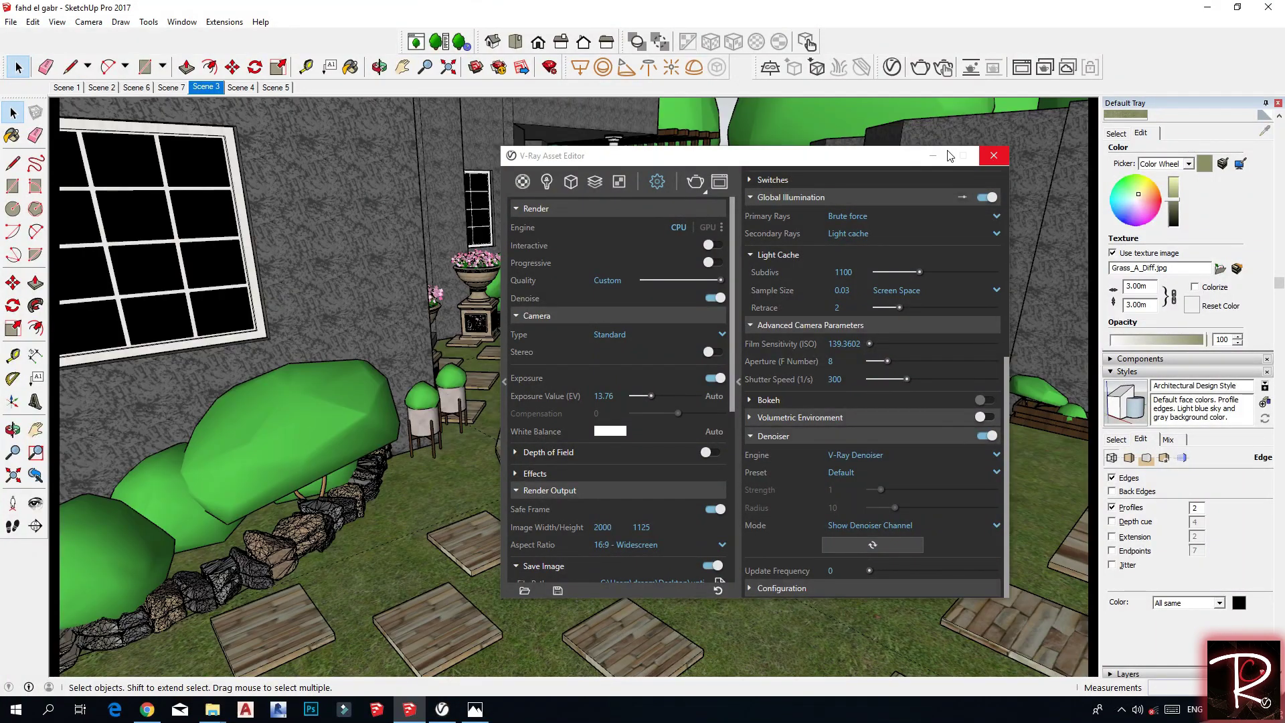
{"action": "left_click", "coordinate": [935, 511]}
{"action": "left_click_drag", "start_coordinate": [741, 161], "coordinate": [820, 546]}
Review the saved camera views of Scene 1, Scene 6, Scene 7 and Scene 3, and find the scene animation commands
{"action": "left_click", "coordinate": [64, 88]}
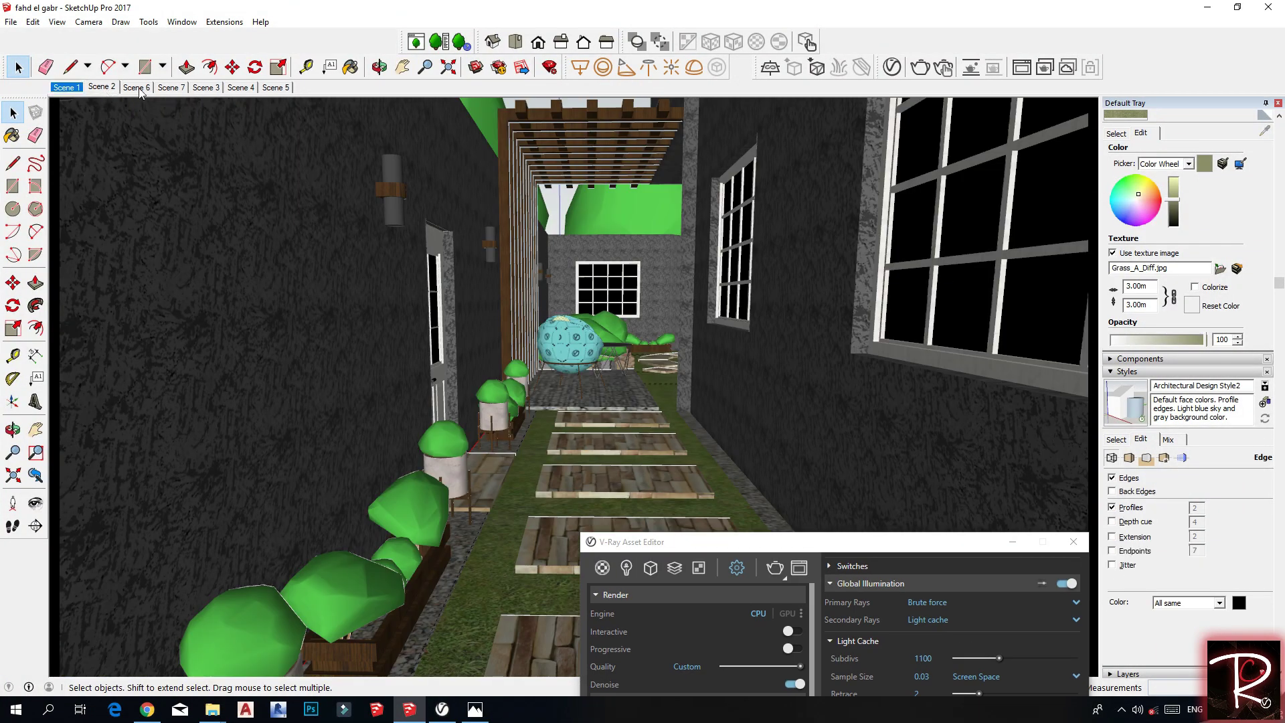
{"action": "left_click", "coordinate": [137, 87]}
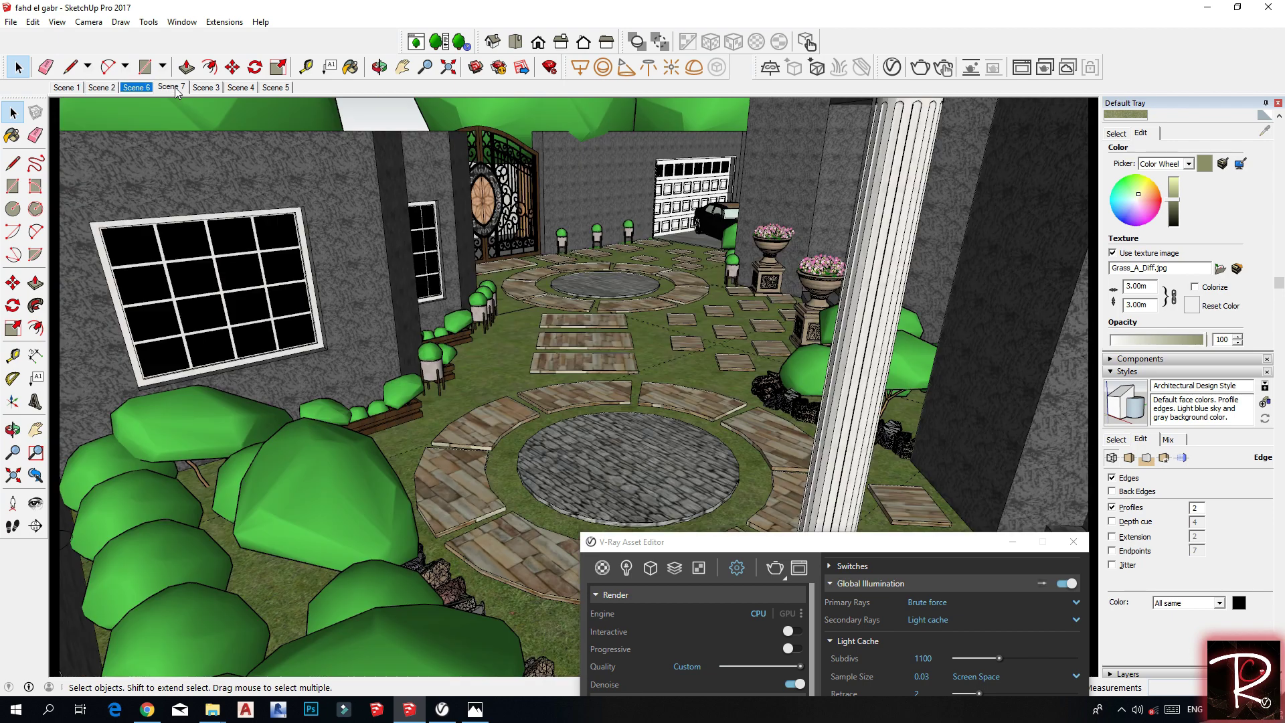
{"action": "left_click", "coordinate": [170, 87]}
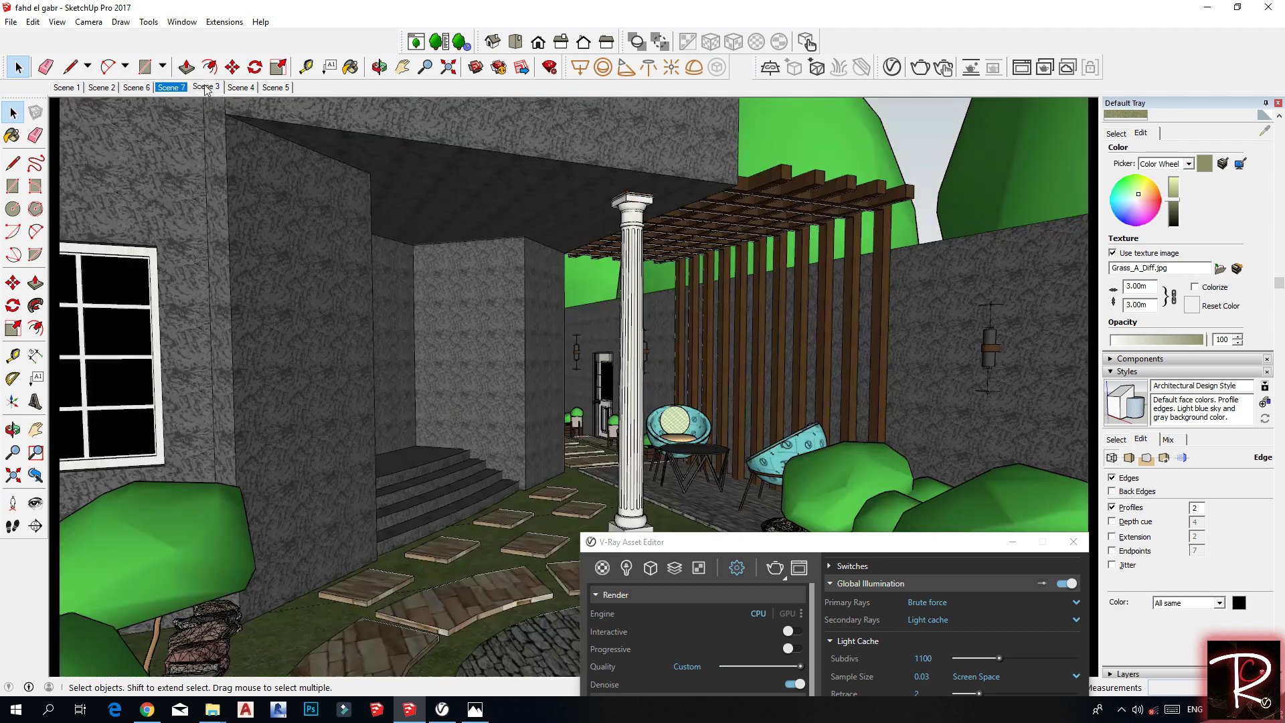
{"action": "left_click", "coordinate": [204, 88]}
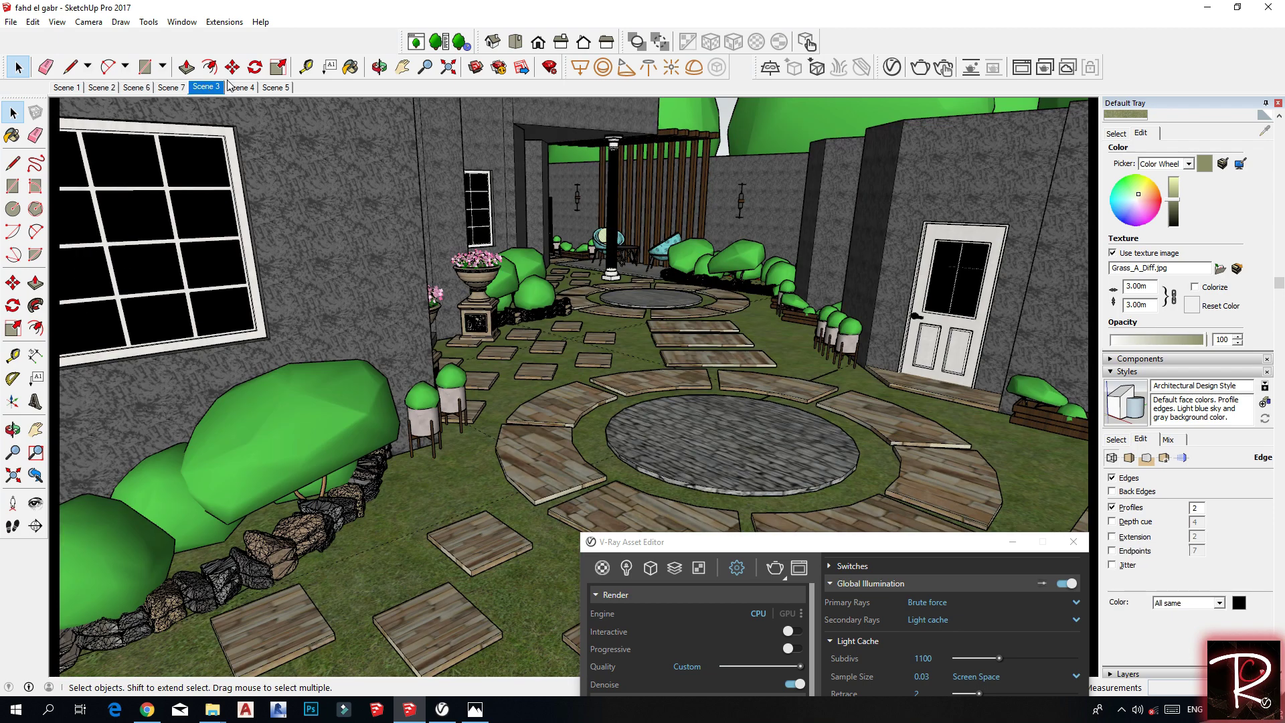
{"action": "left_click", "coordinate": [90, 22]}
{"action": "mouse_move", "coordinate": [57, 22]}
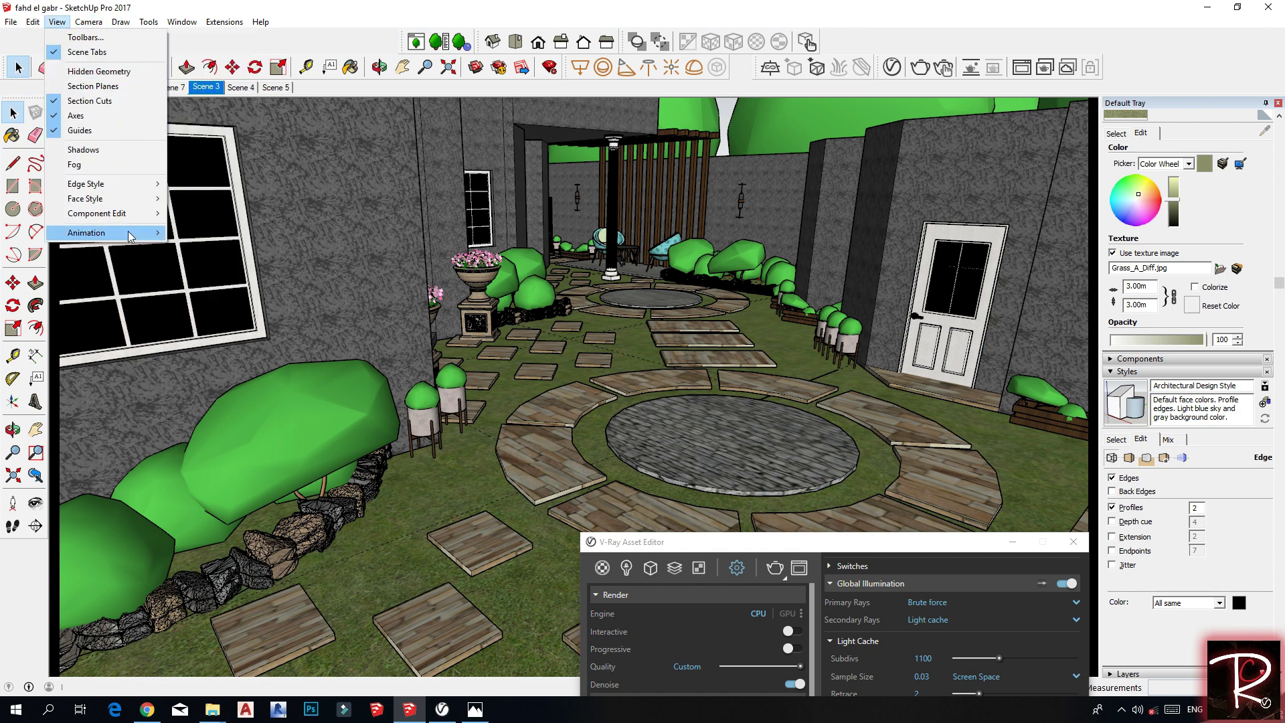
{"action": "mouse_move", "coordinate": [121, 232]}
{"action": "left_click", "coordinate": [212, 88]}
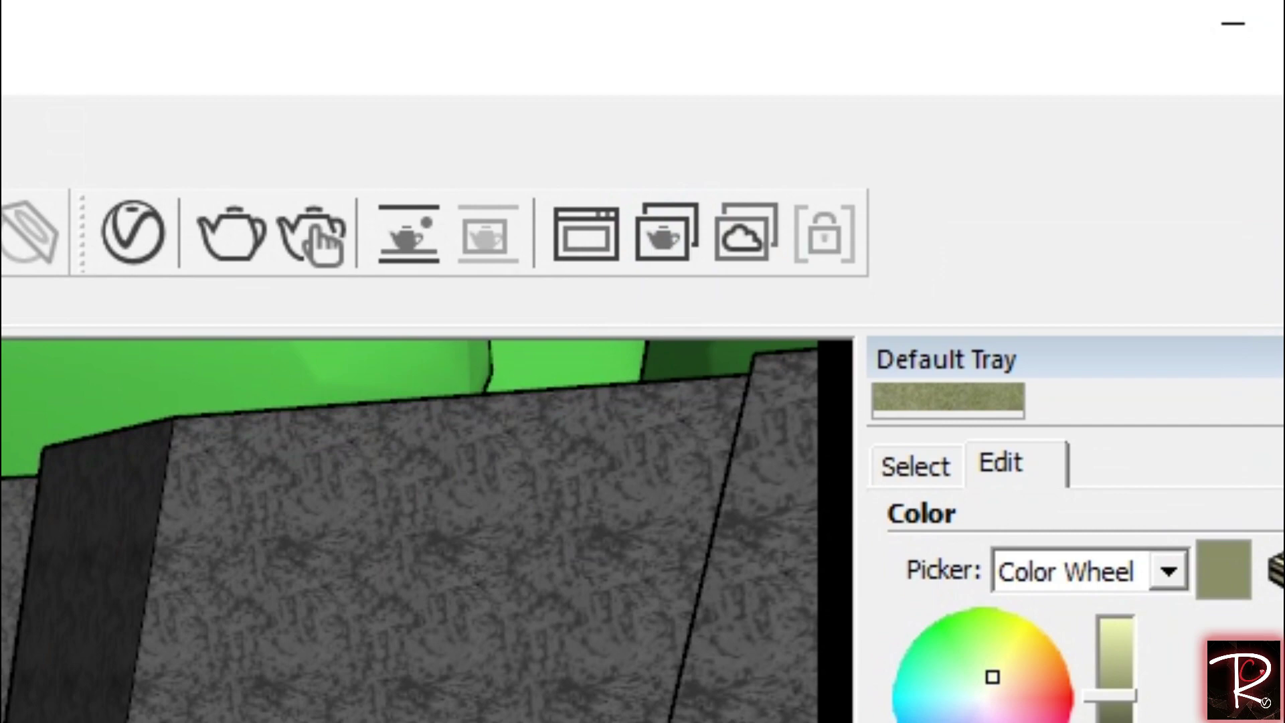
Render the Scene 7 view with V-Ray, enlarge the frame buffer image and move the progress window off it
{"action": "left_click_drag", "start_coordinate": [845, 253], "coordinate": [887, 179]}
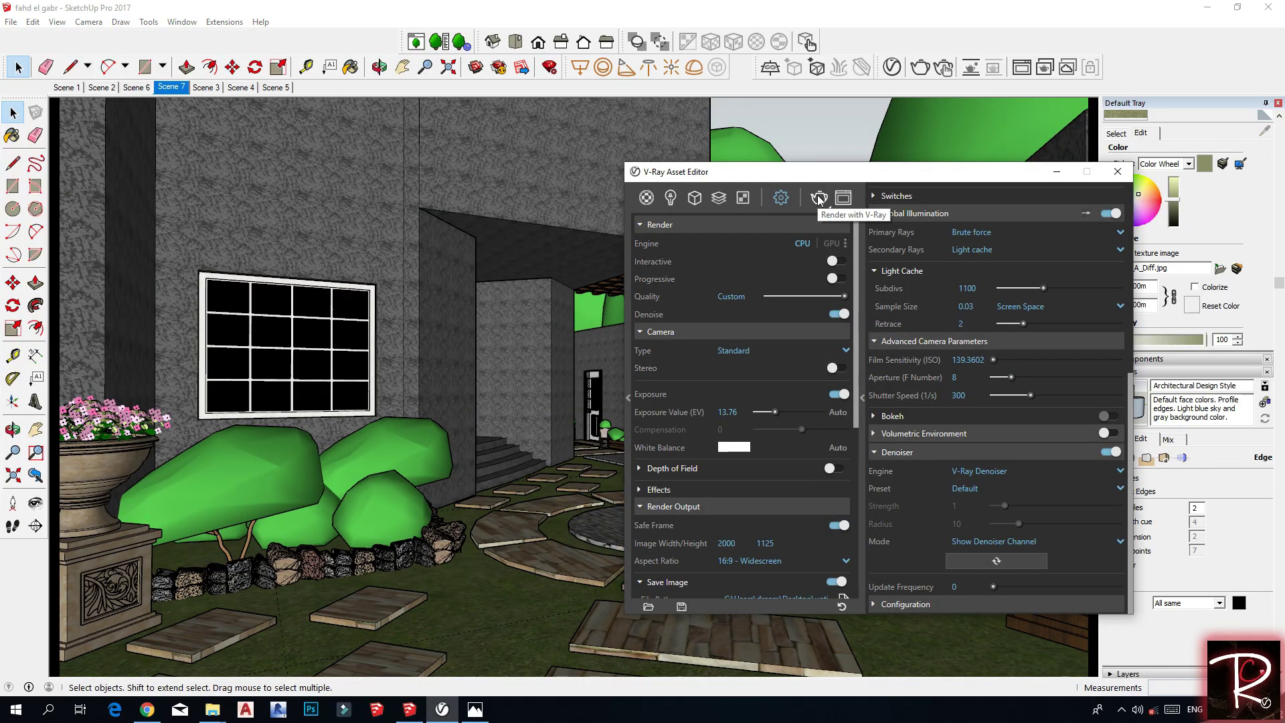
{"action": "left_click", "coordinate": [819, 198]}
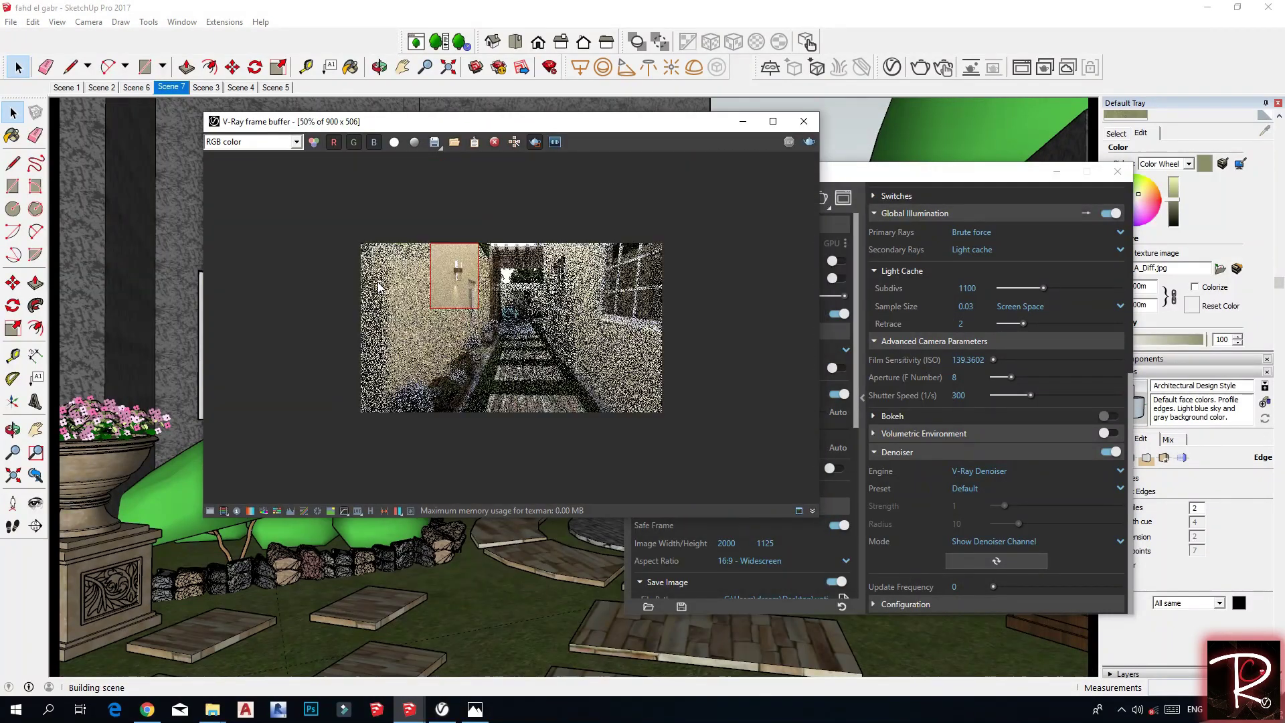
{"action": "scroll", "coordinate": [378, 286], "scroll_direction": "up", "scroll_amount": 1}
{"action": "left_click", "coordinate": [799, 511]}
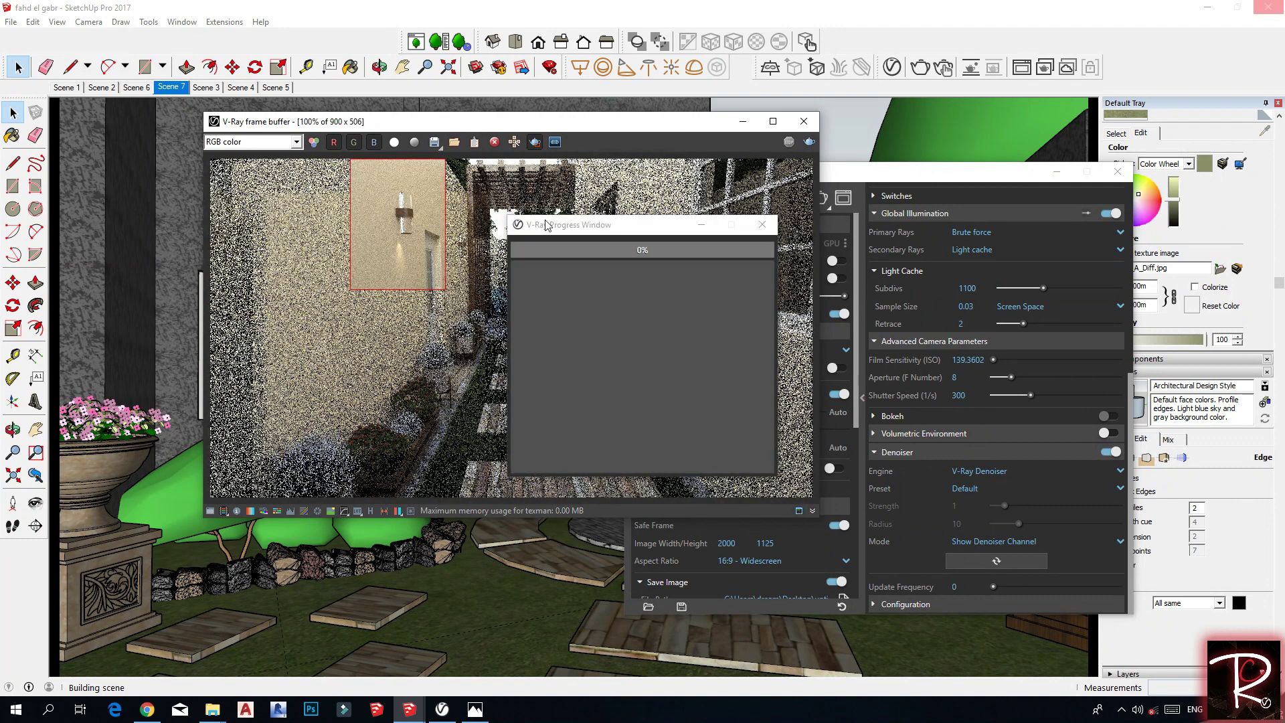
{"action": "left_click_drag", "start_coordinate": [545, 220], "coordinate": [985, 148]}
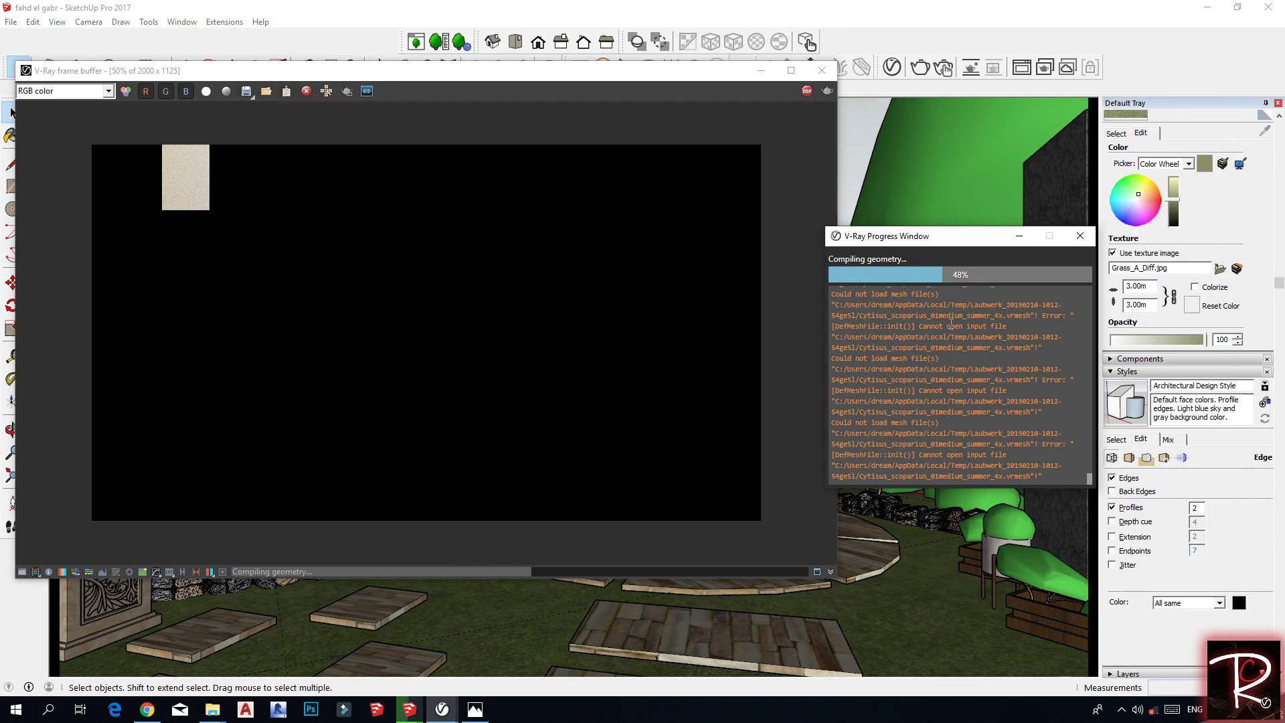